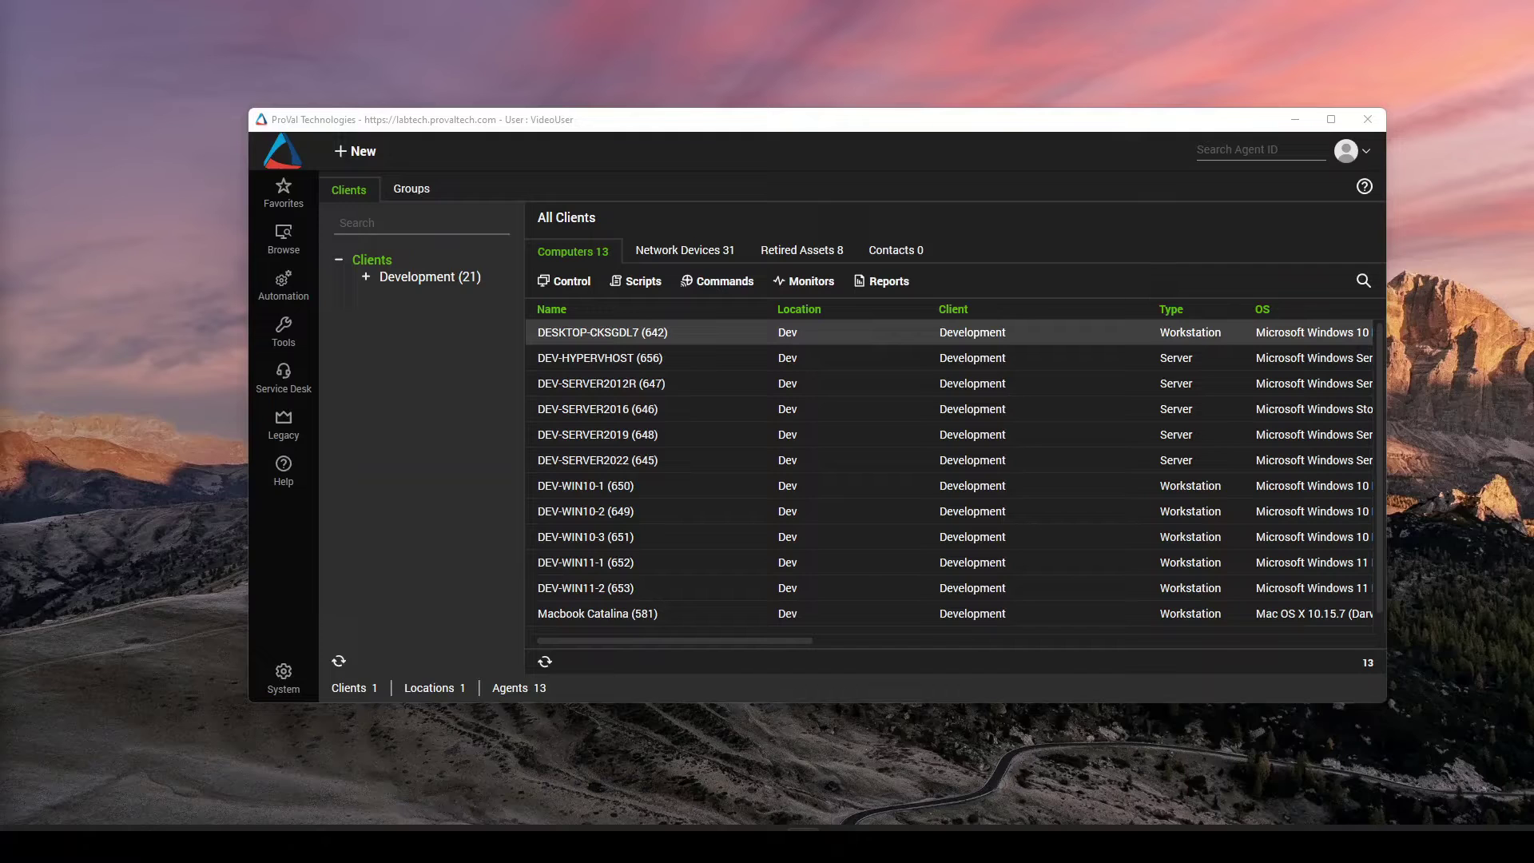
Show the Groups tree with Windows Servers, Windows Workstations and Service Plans collapsed to top level.
click(428, 204)
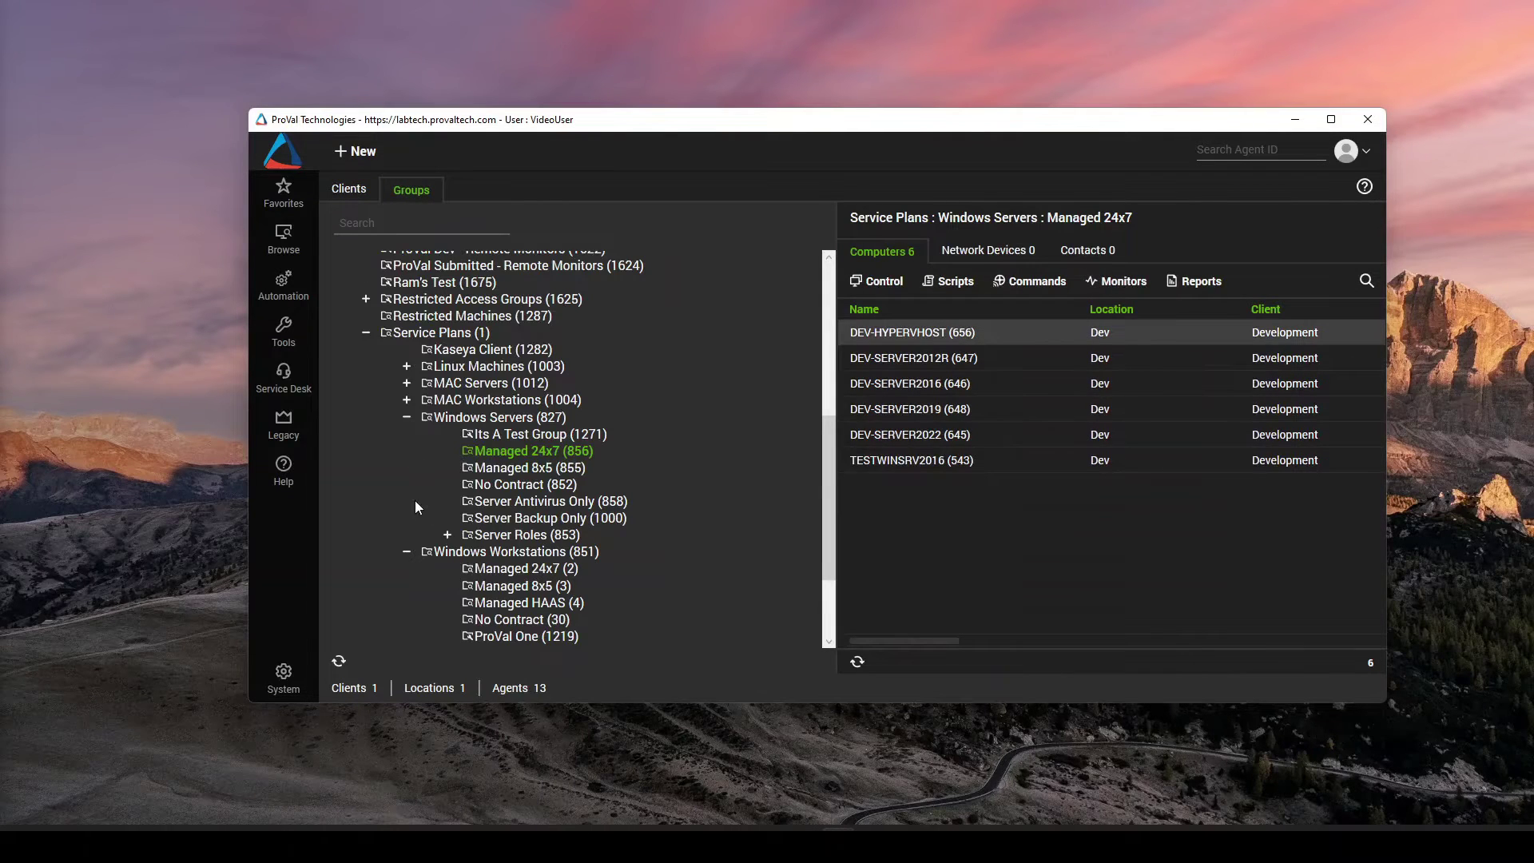
key(Left)
key(Left)
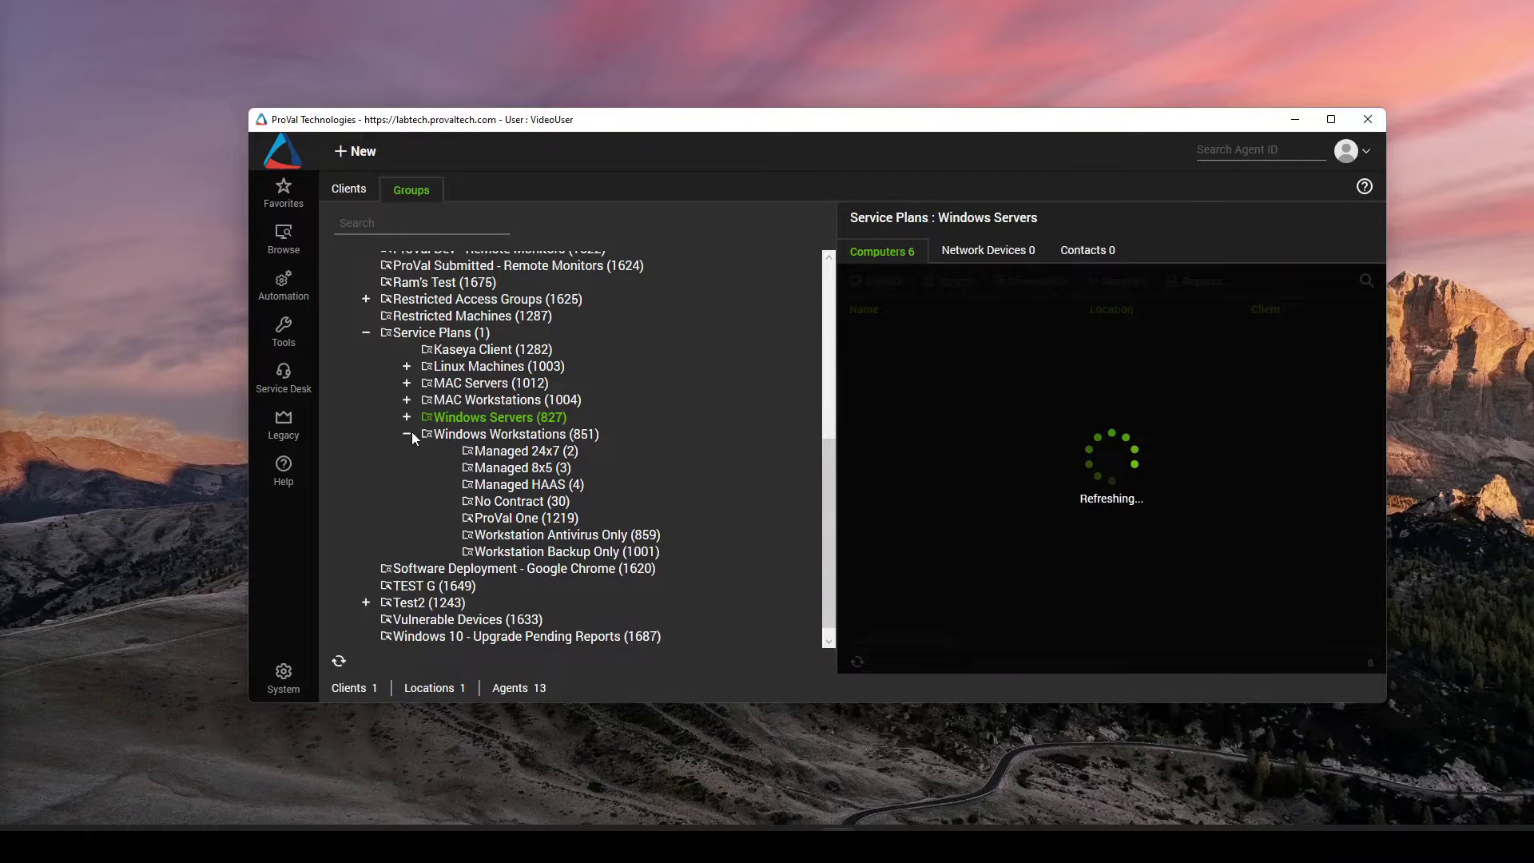
click(407, 434)
click(365, 436)
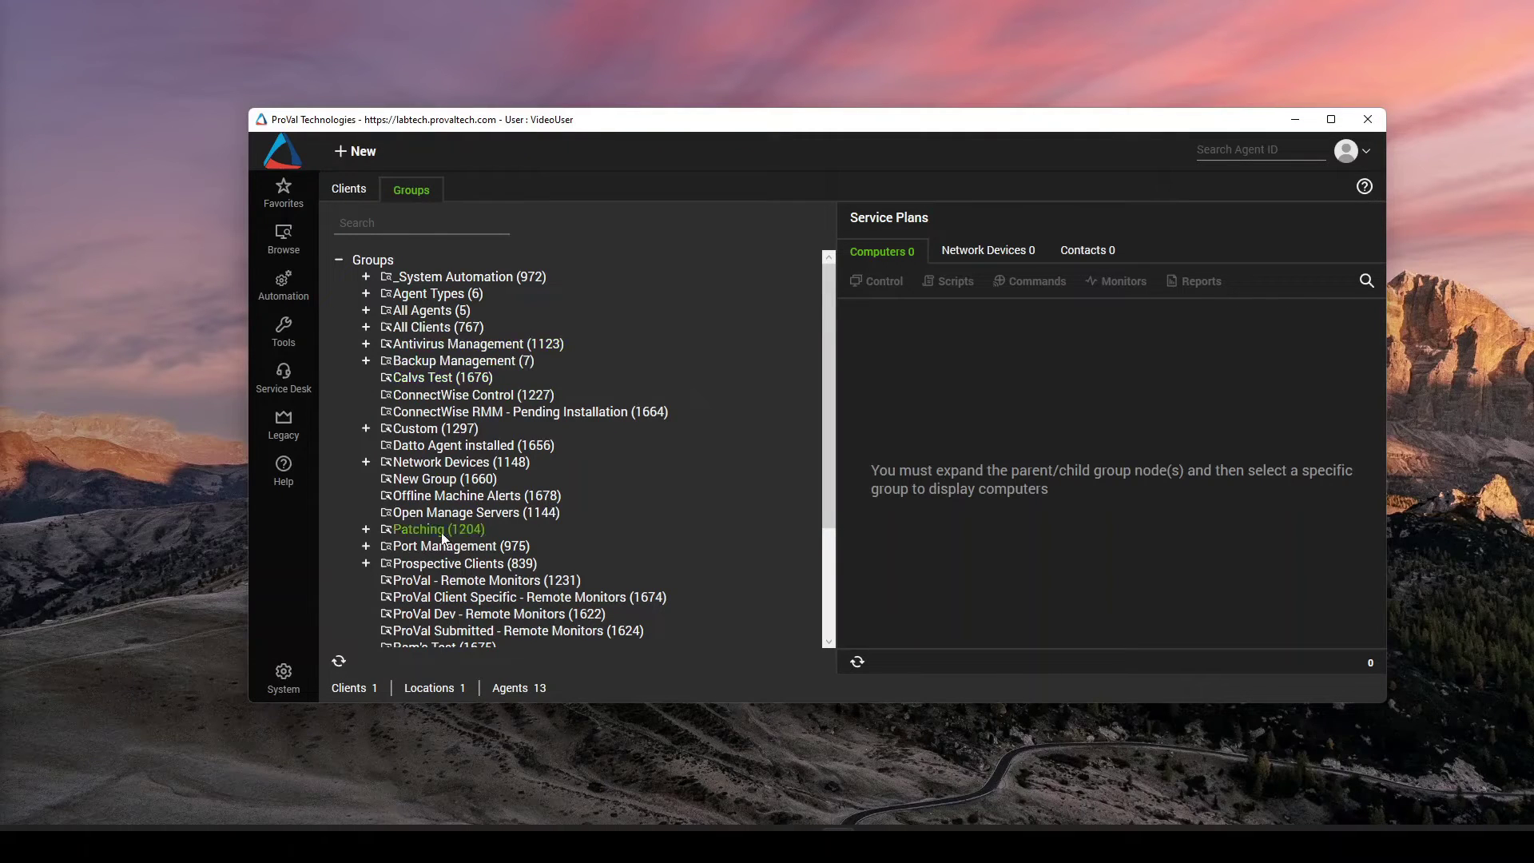
right_click(390, 261)
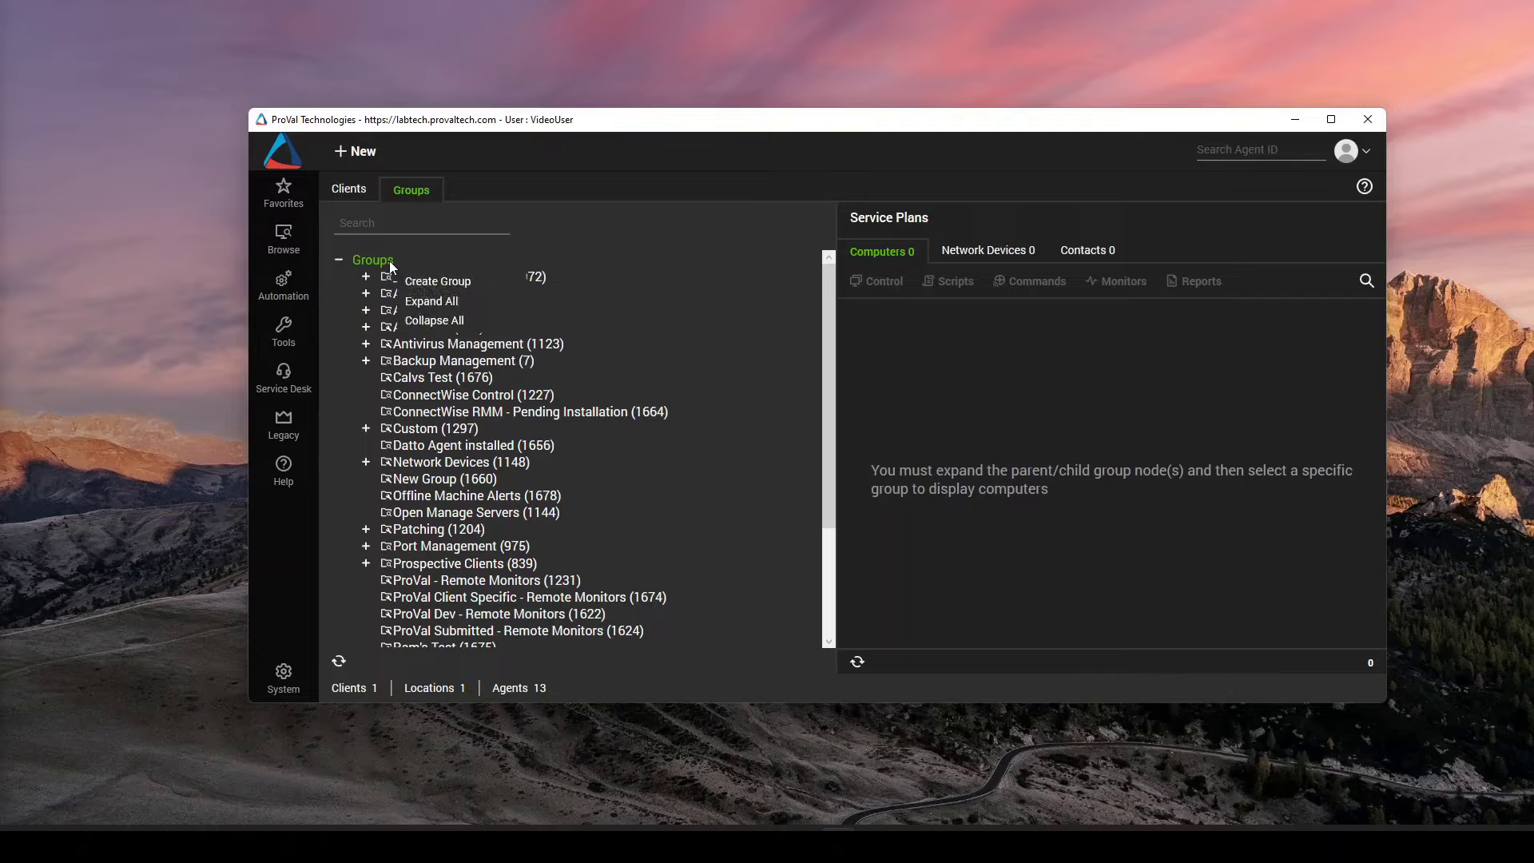
Create a top-level group named 'Software Deployment' from the Groups root.
click(448, 284)
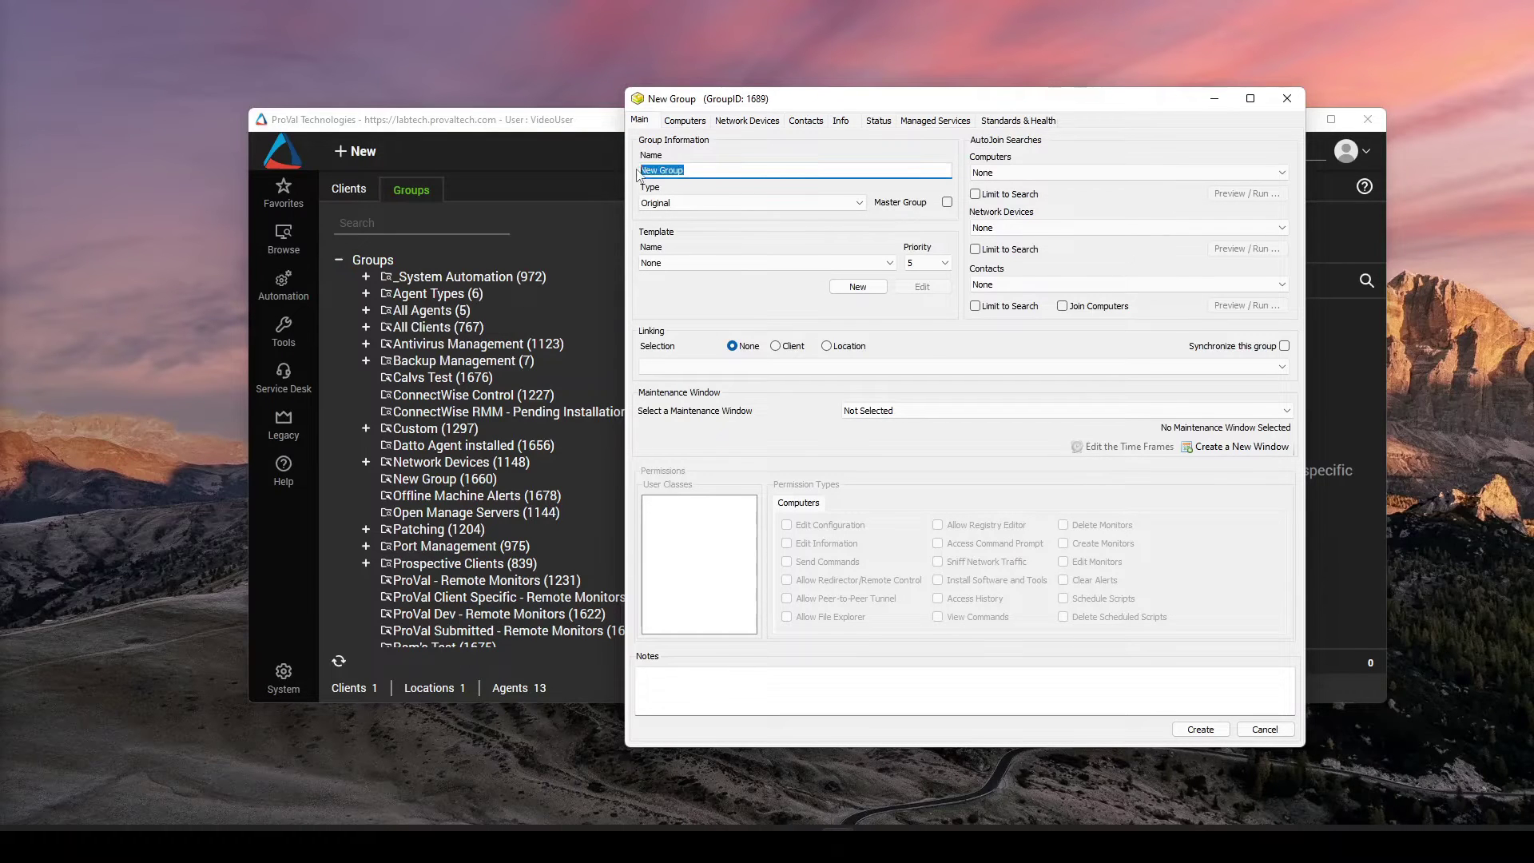
text(Software Deploymetn)
key(BackSpace)
key(BackSpace)
text(nt)
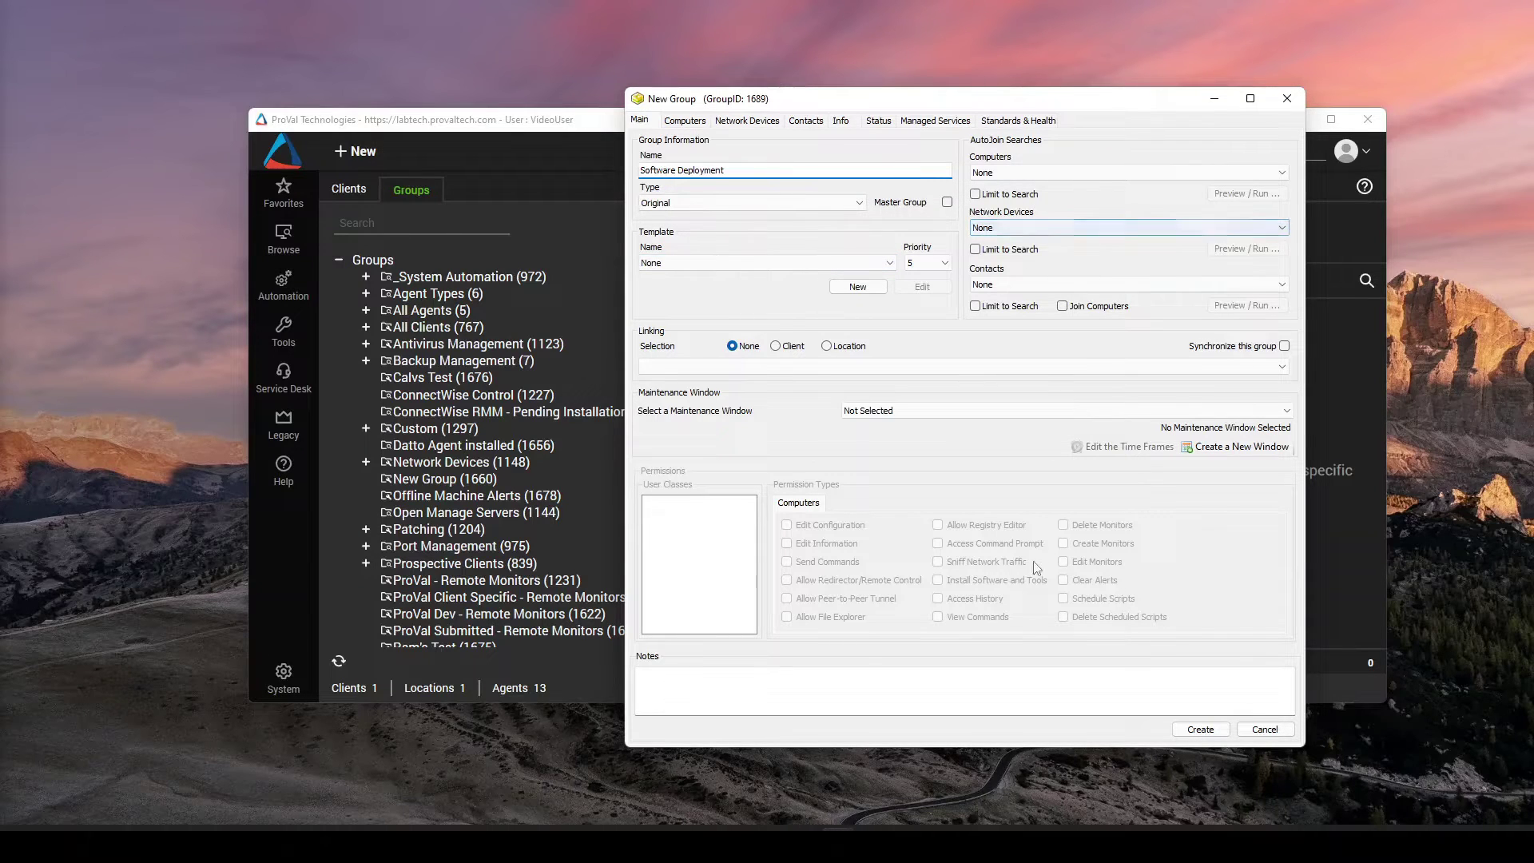
click(1220, 734)
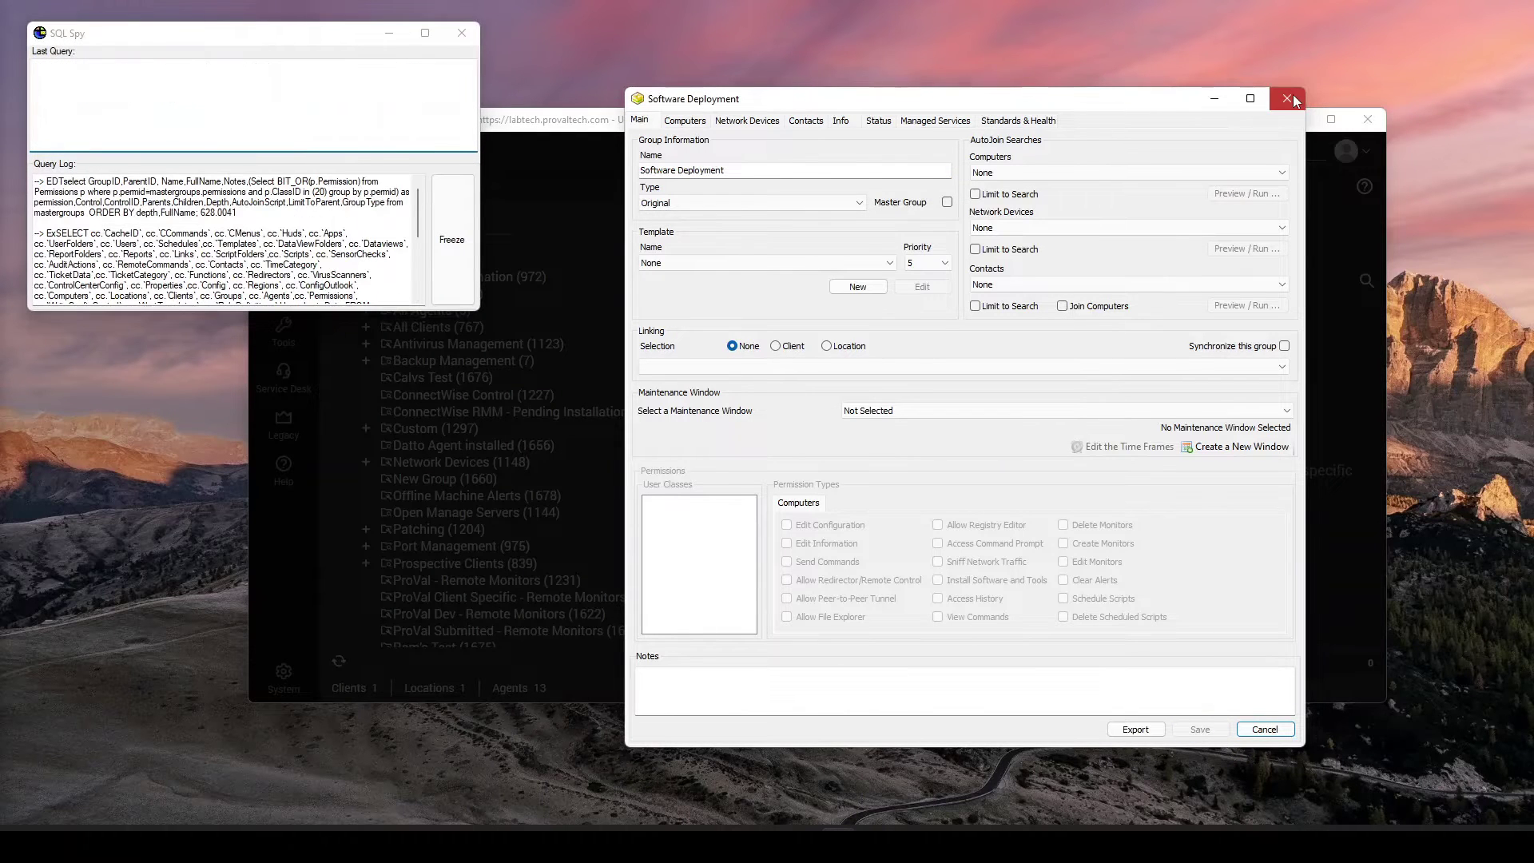
Close the group settings, refresh the tree and select Software Deployment (1690).
click(1294, 97)
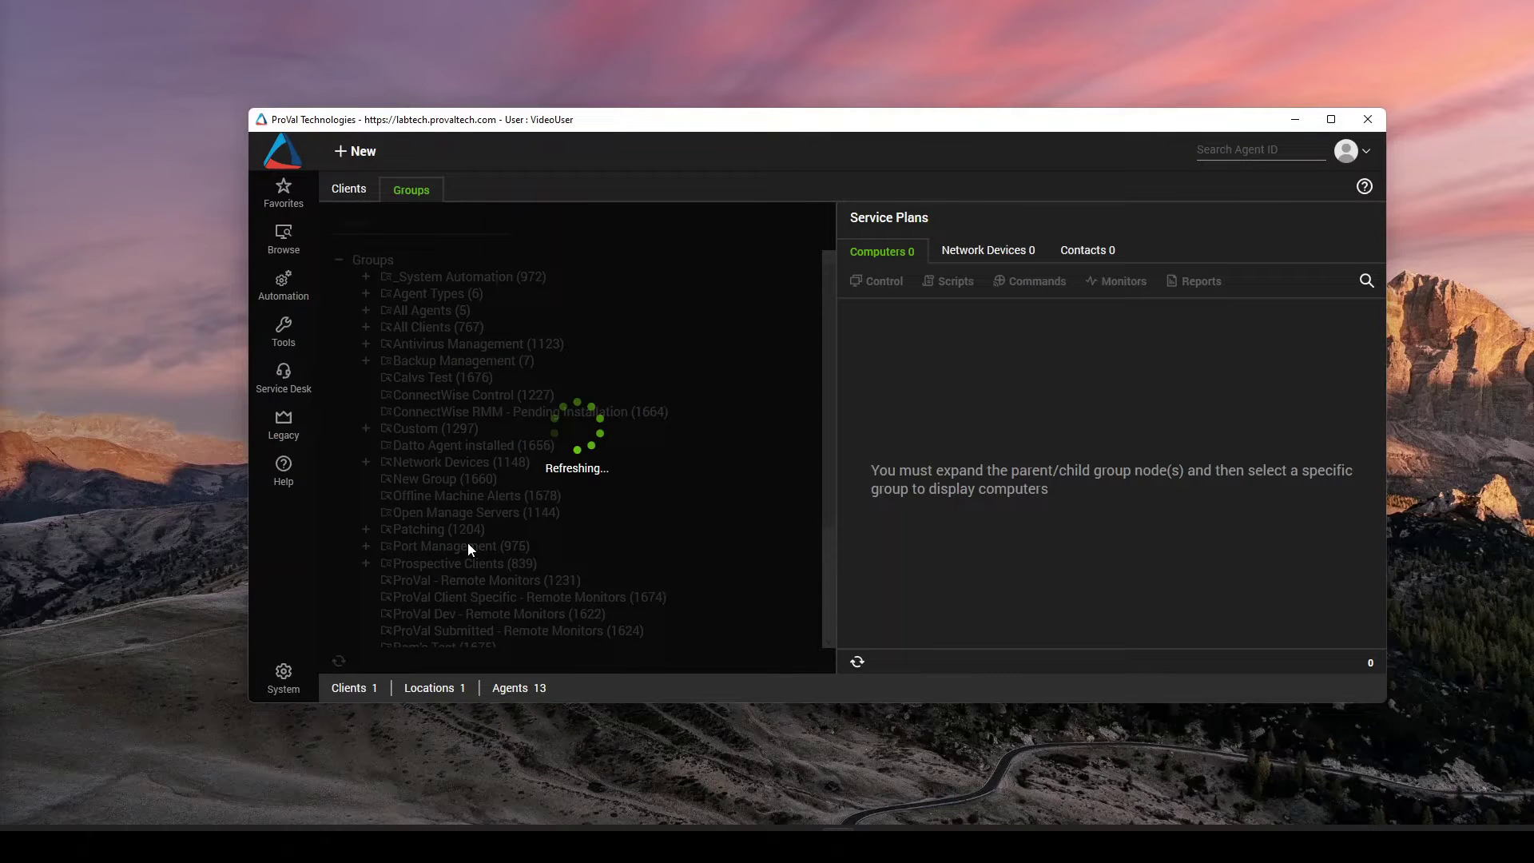
scroll(468, 546, down, 3)
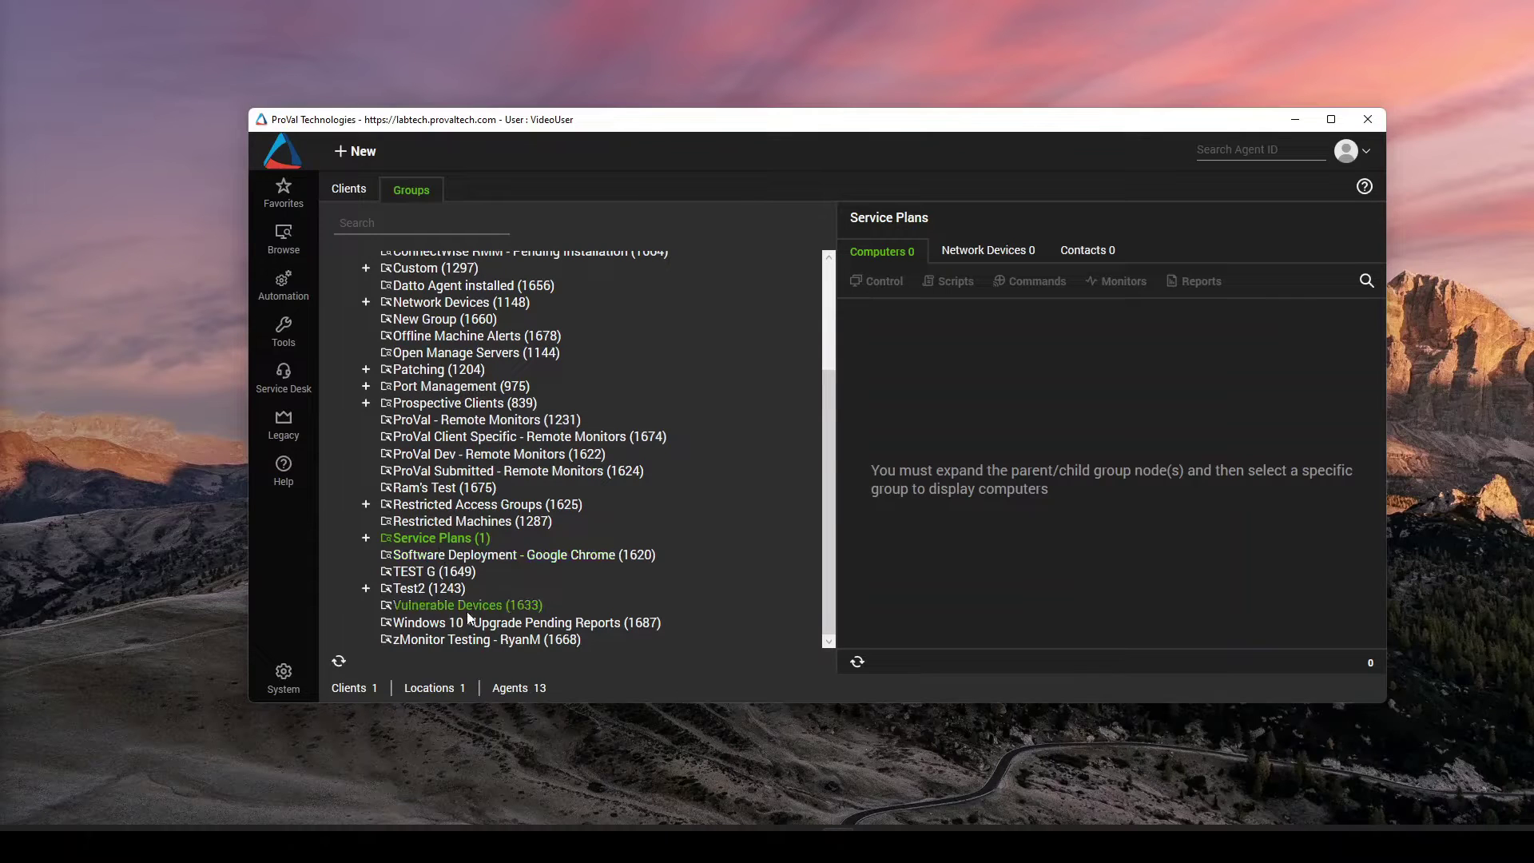
click(338, 663)
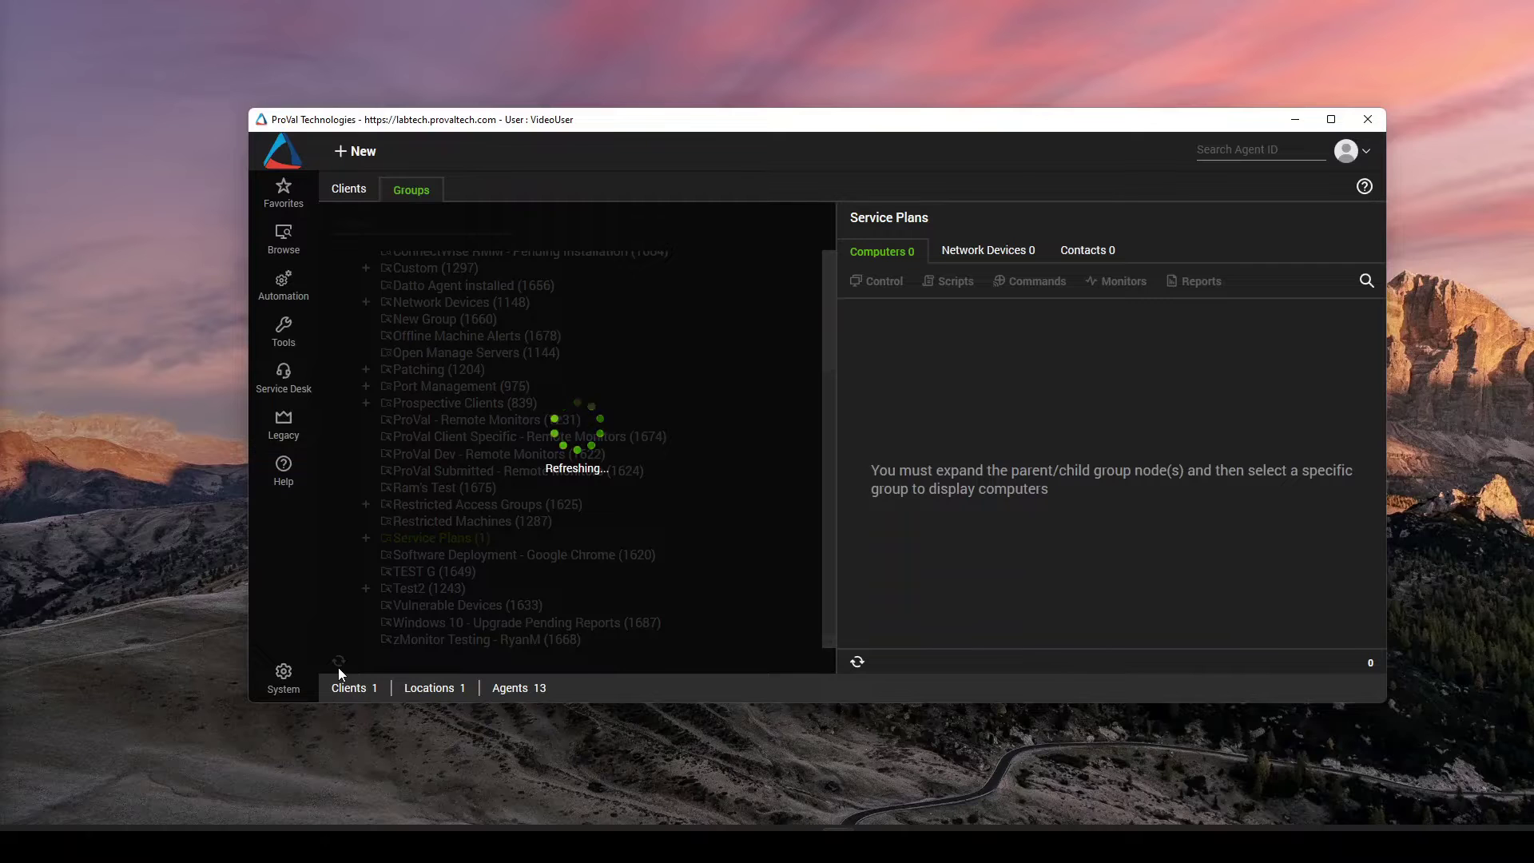
click(492, 538)
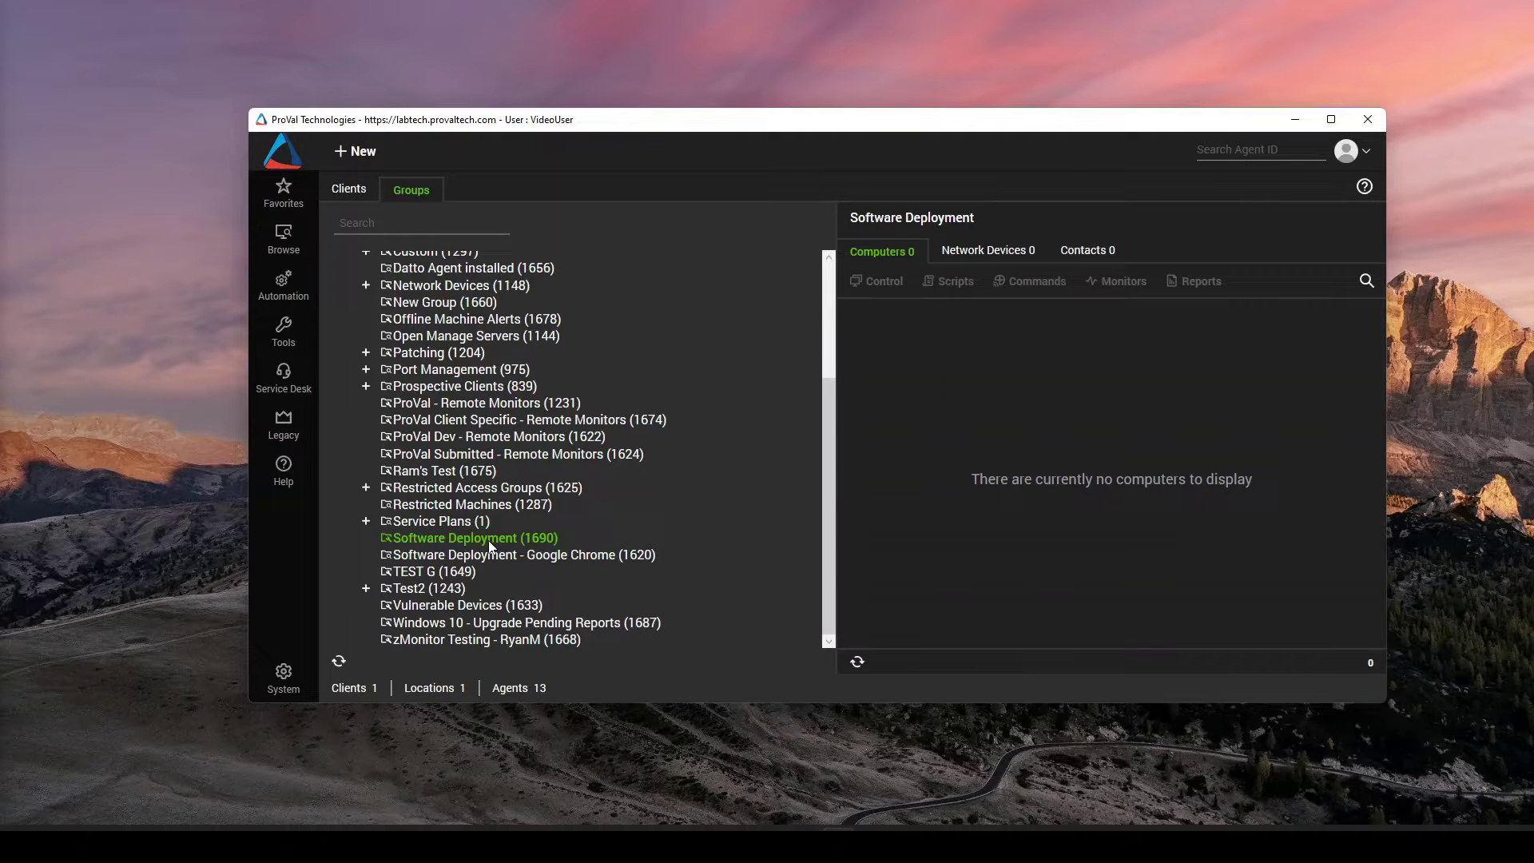
right_click(490, 545)
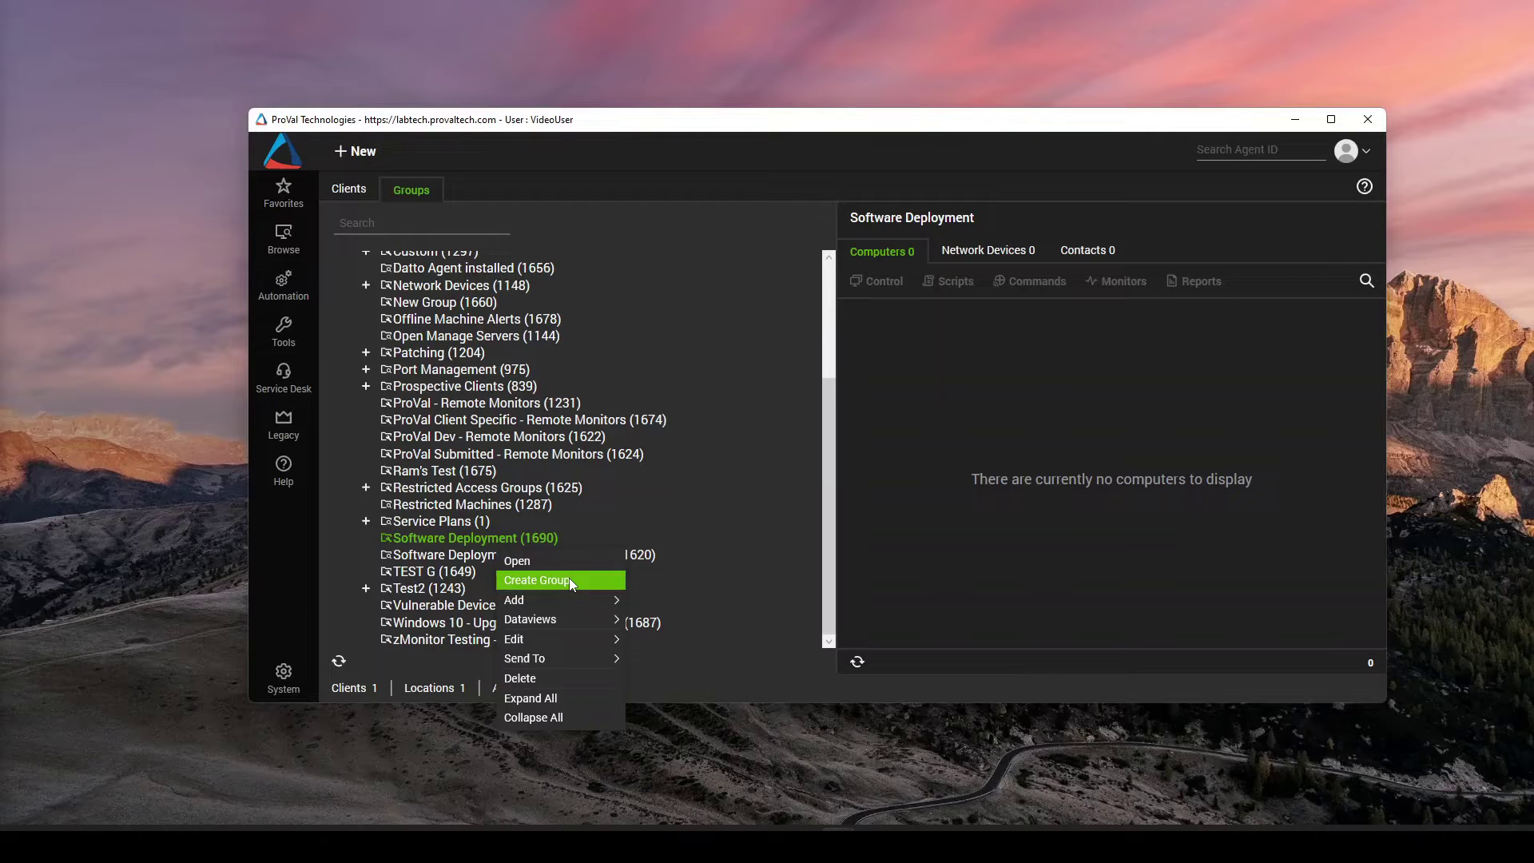
Create a subgroup named 'Chrome NOT installed' under Software Deployment.
click(569, 578)
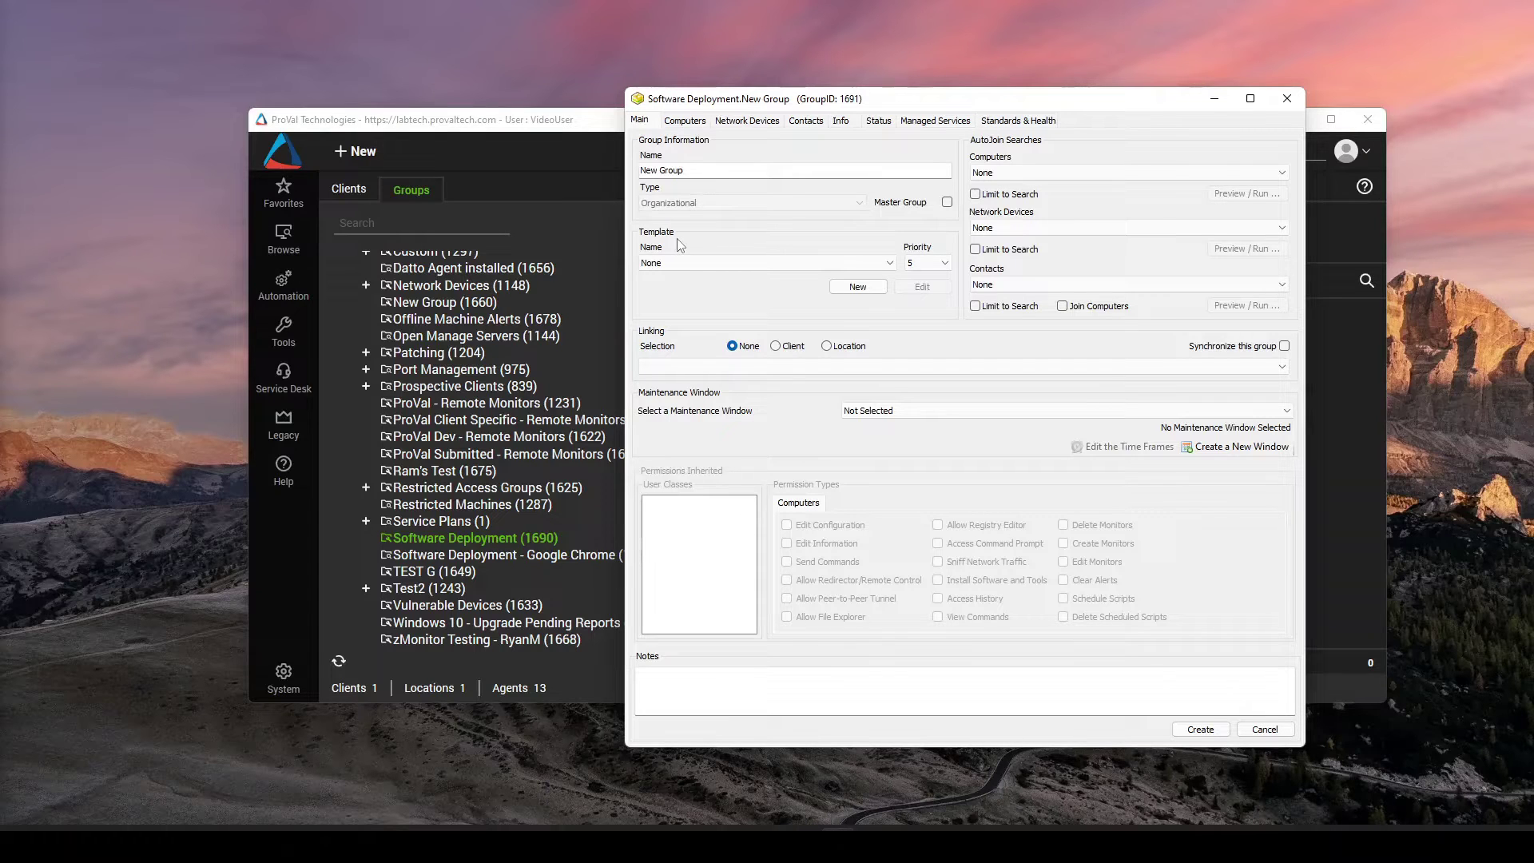
drag(684, 169, 629, 169)
text(Chrome NOT instaleled)
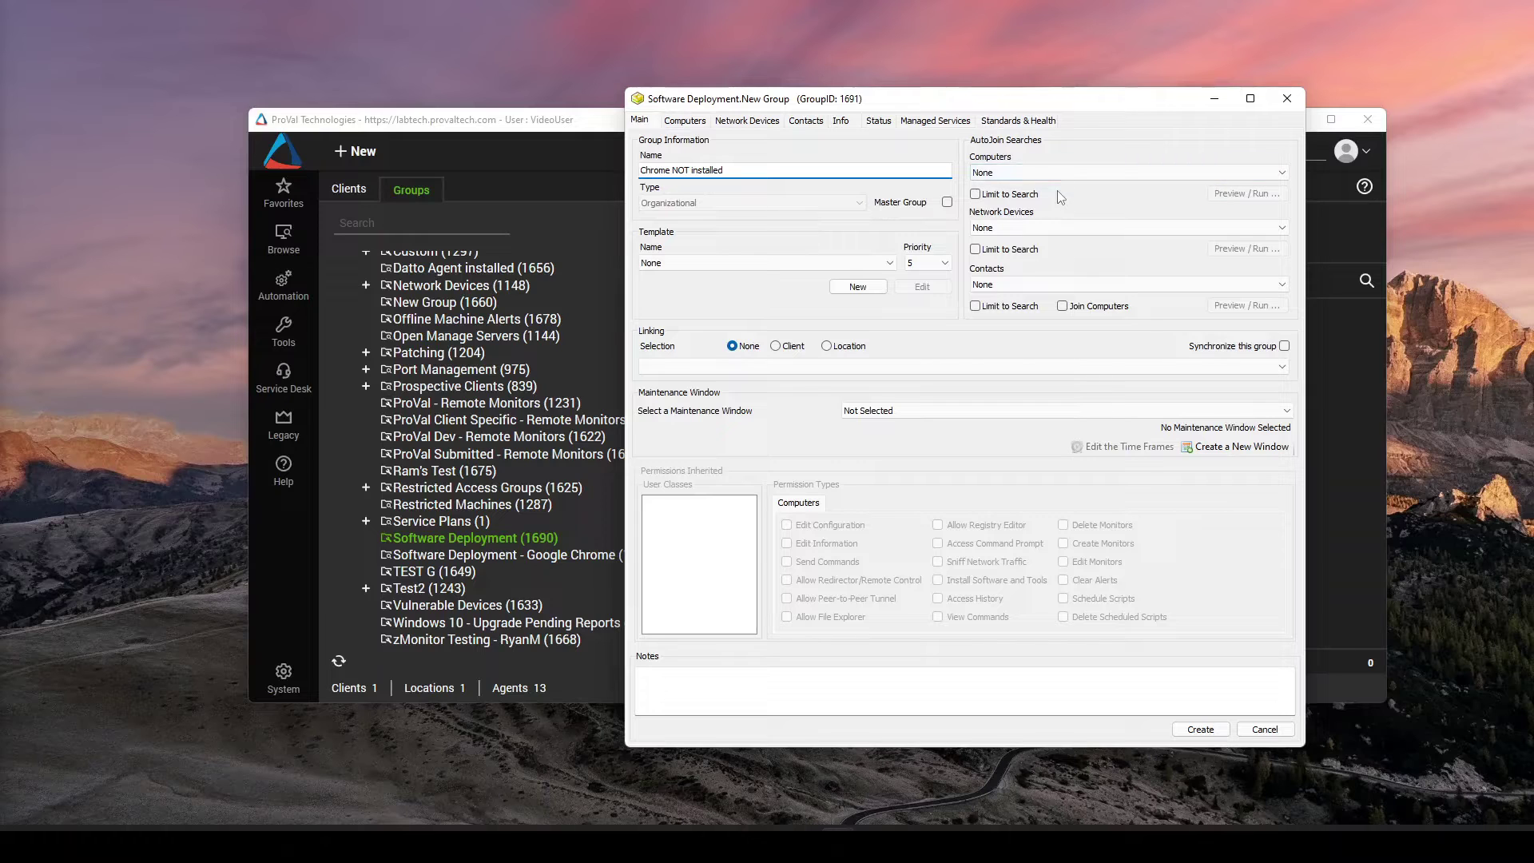
click(1202, 729)
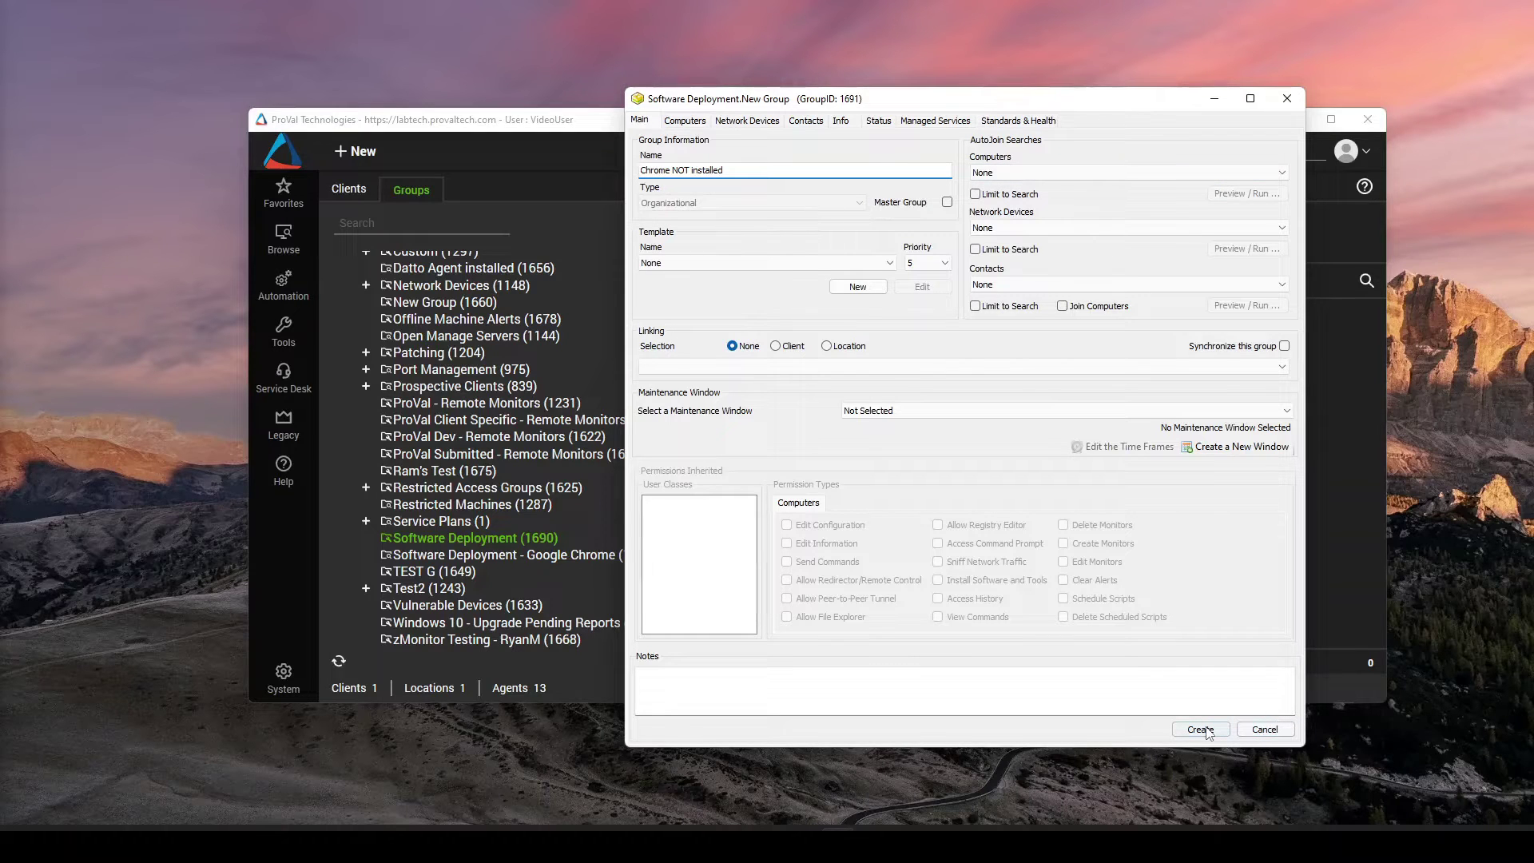
click(1202, 729)
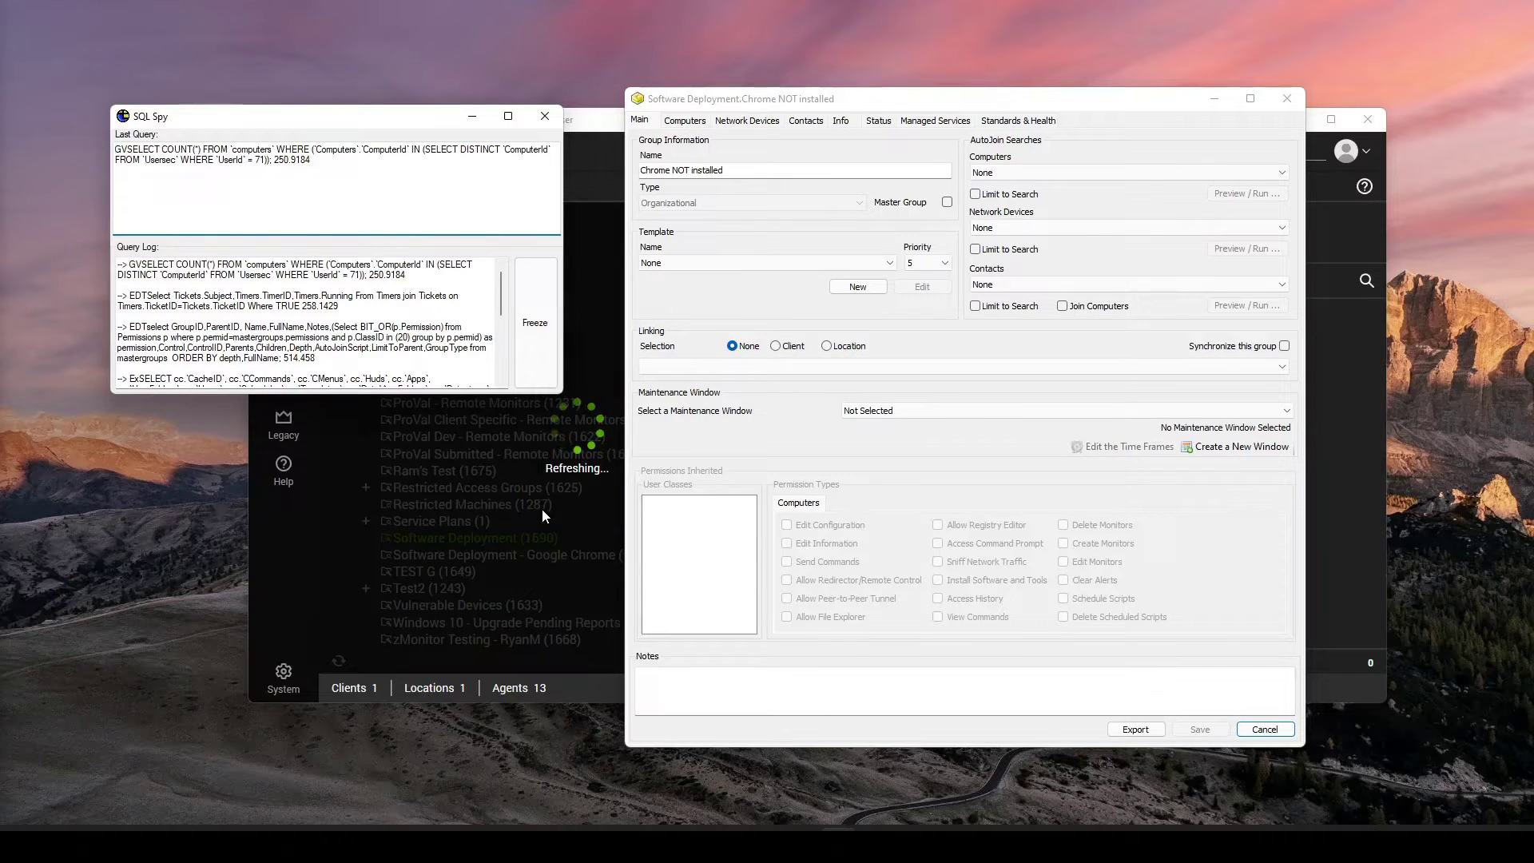
Close the SQL Spy log and the new subgroup's settings window.
click(545, 116)
click(366, 539)
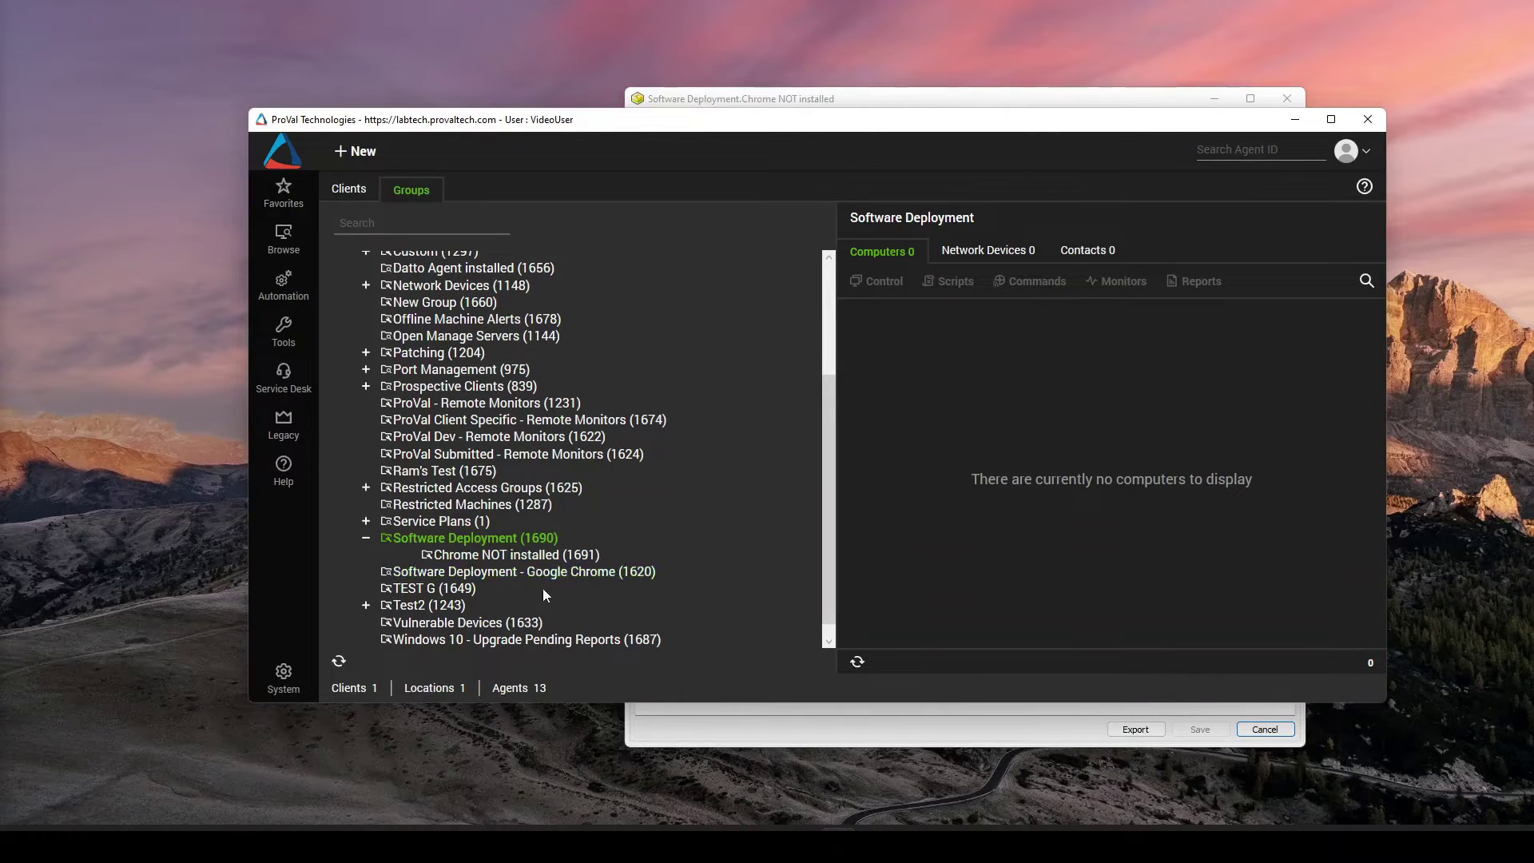
click(807, 99)
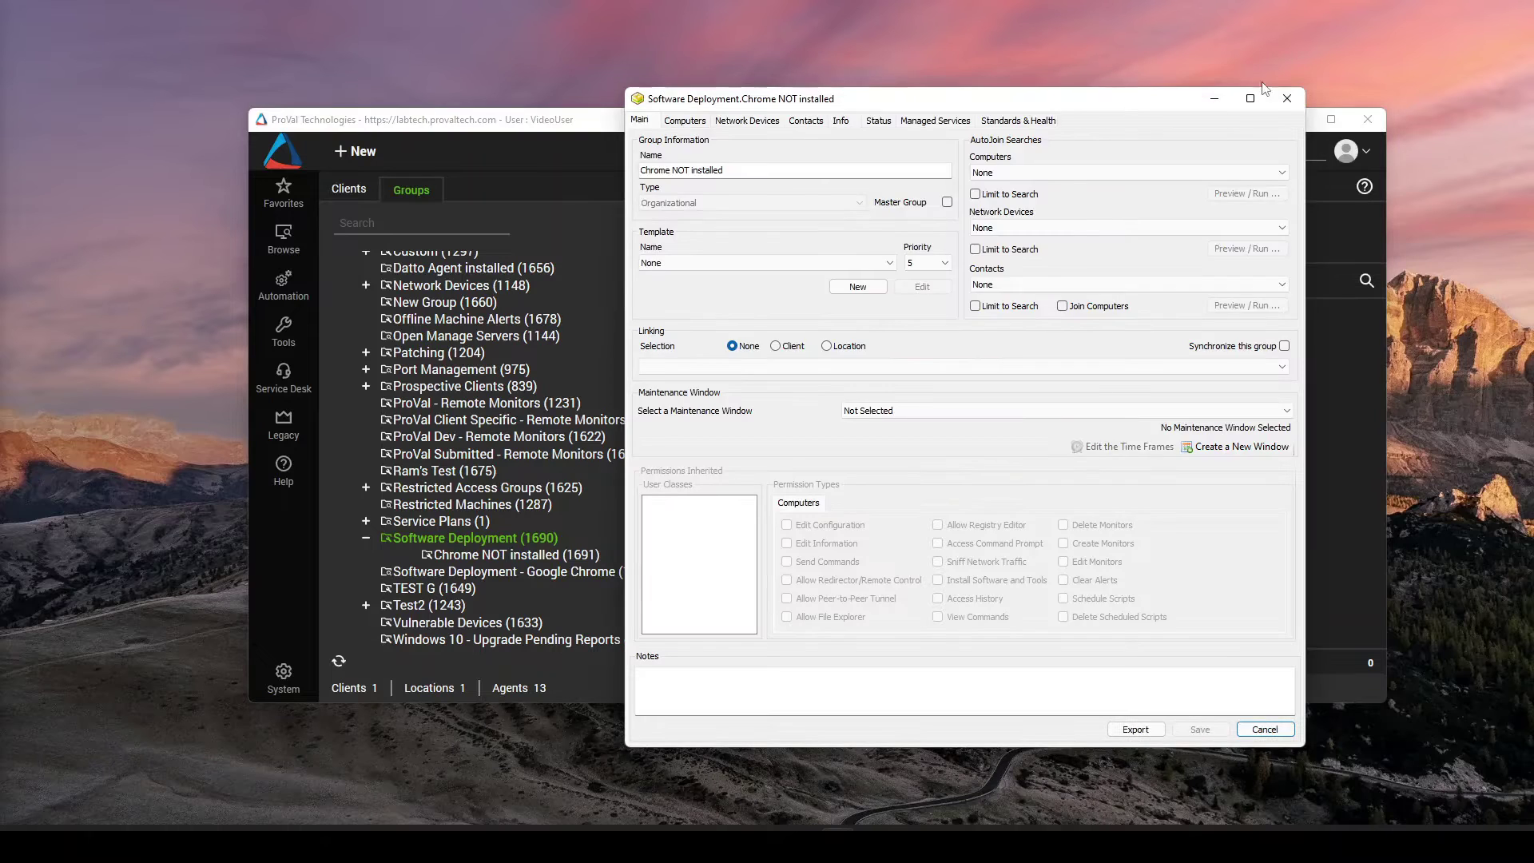
click(1286, 98)
Open Automation > Searches > Advanced Searches and move the Search window into view.
click(284, 286)
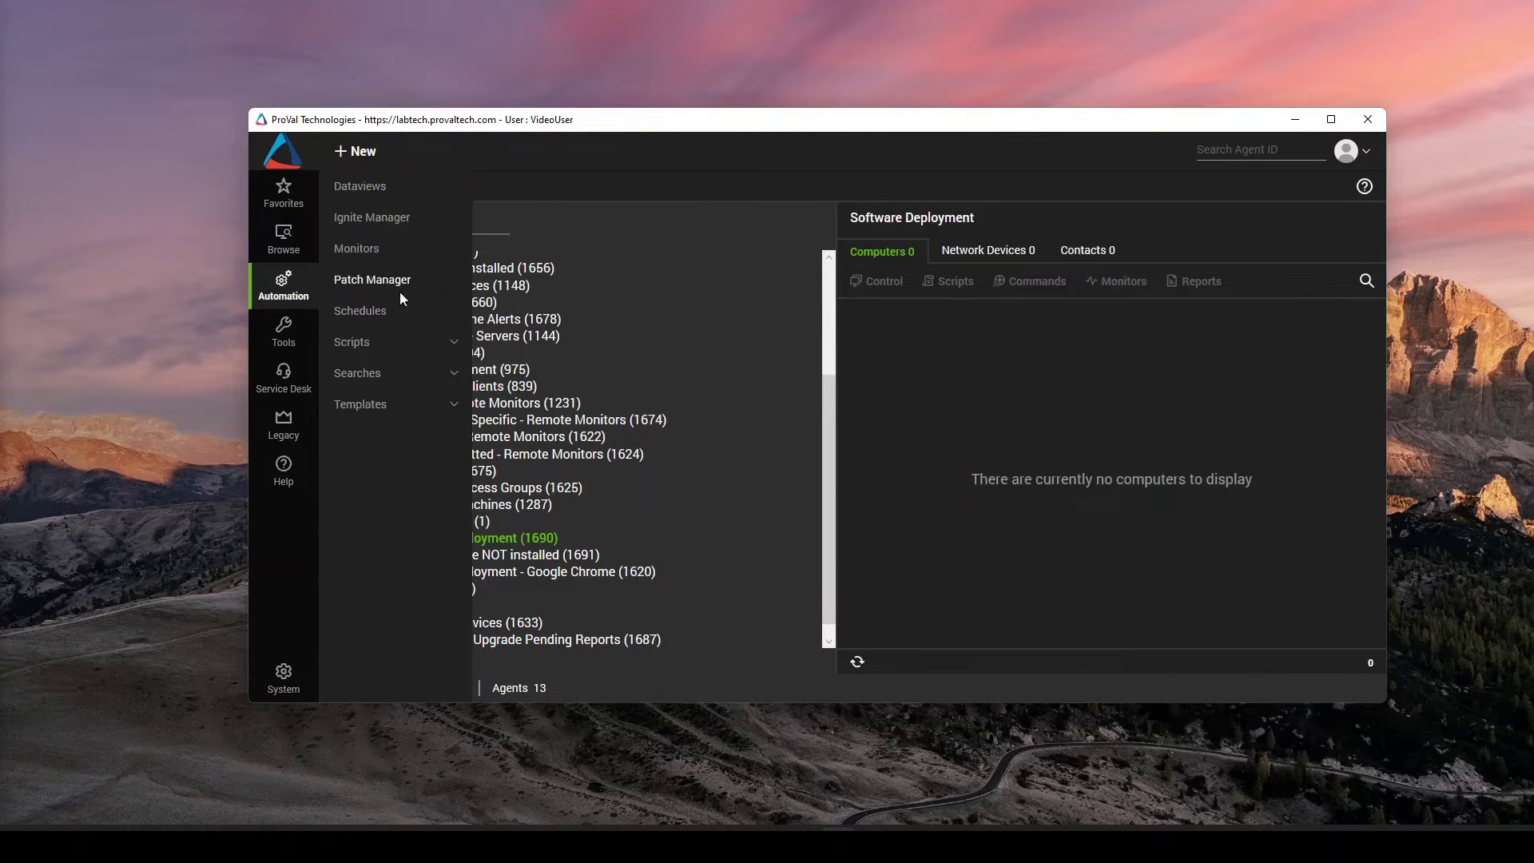
click(386, 372)
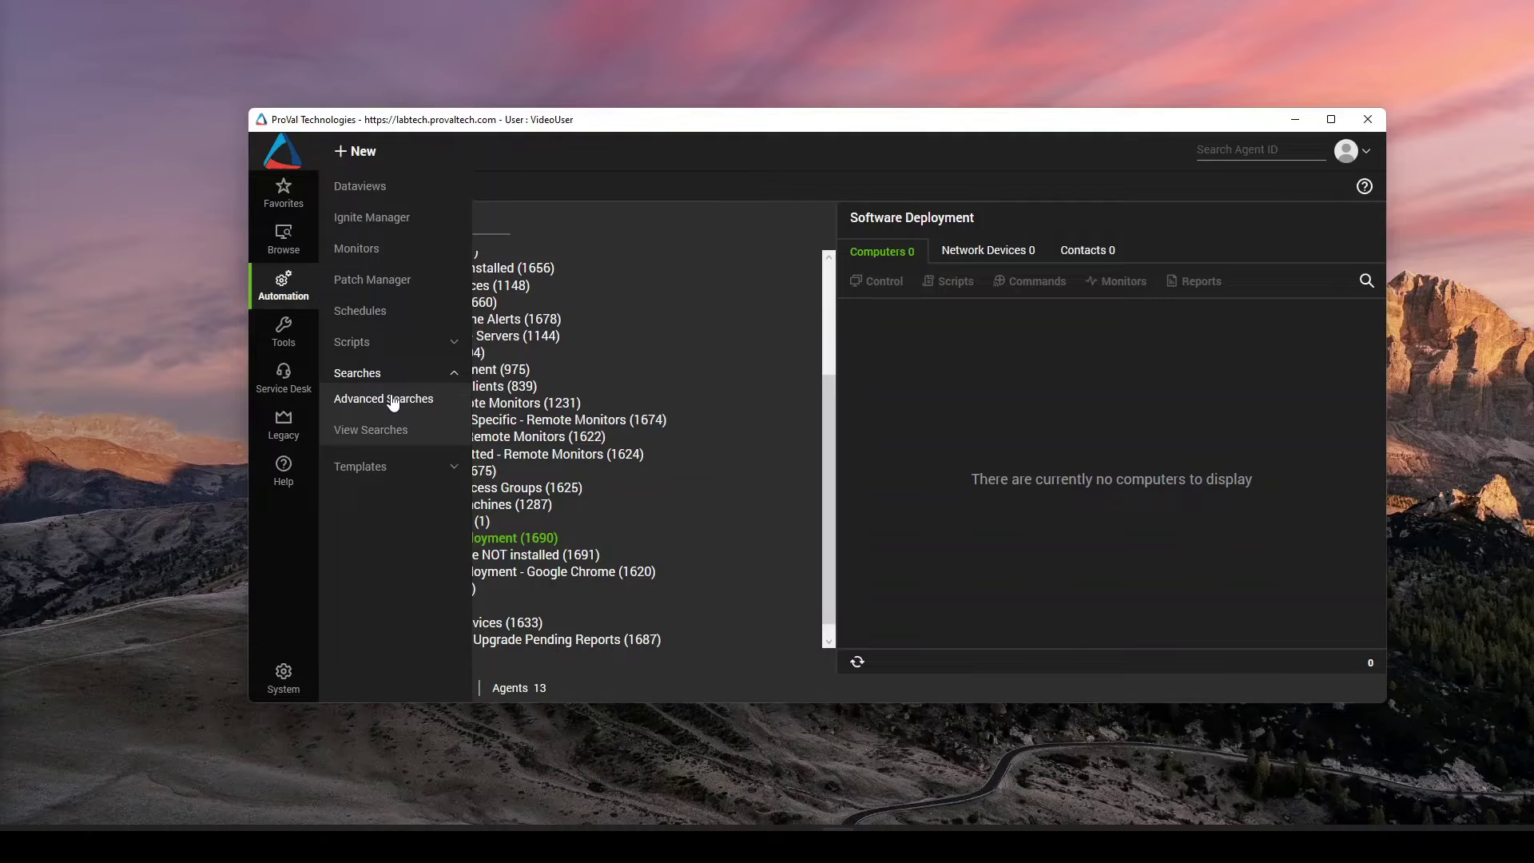
click(392, 399)
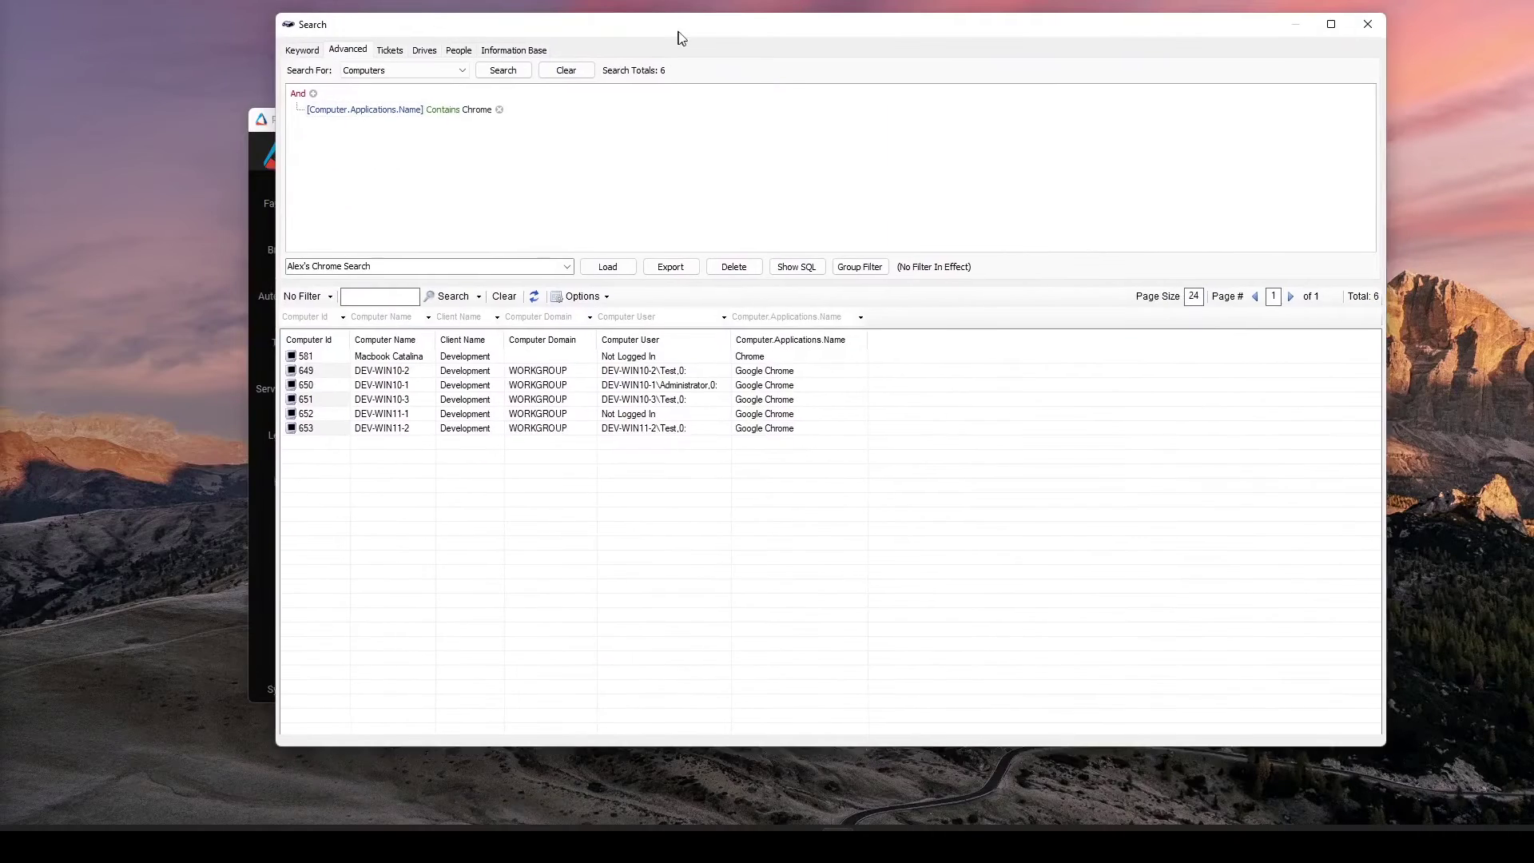
drag(677, 35, 697, 46)
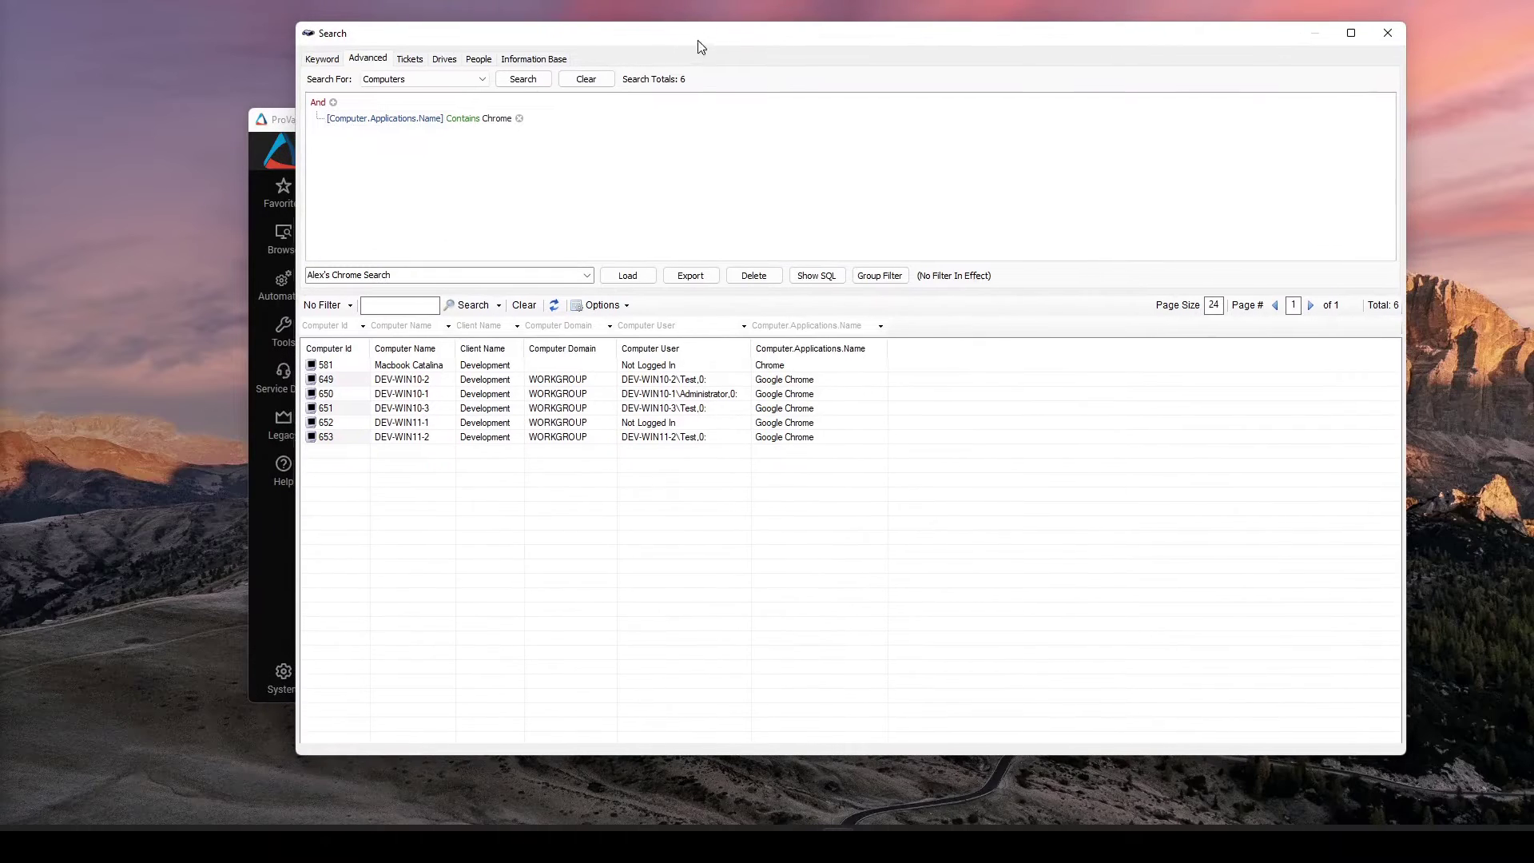
Add a nested Not And condition group and delete the original Chrome condition row.
click(317, 104)
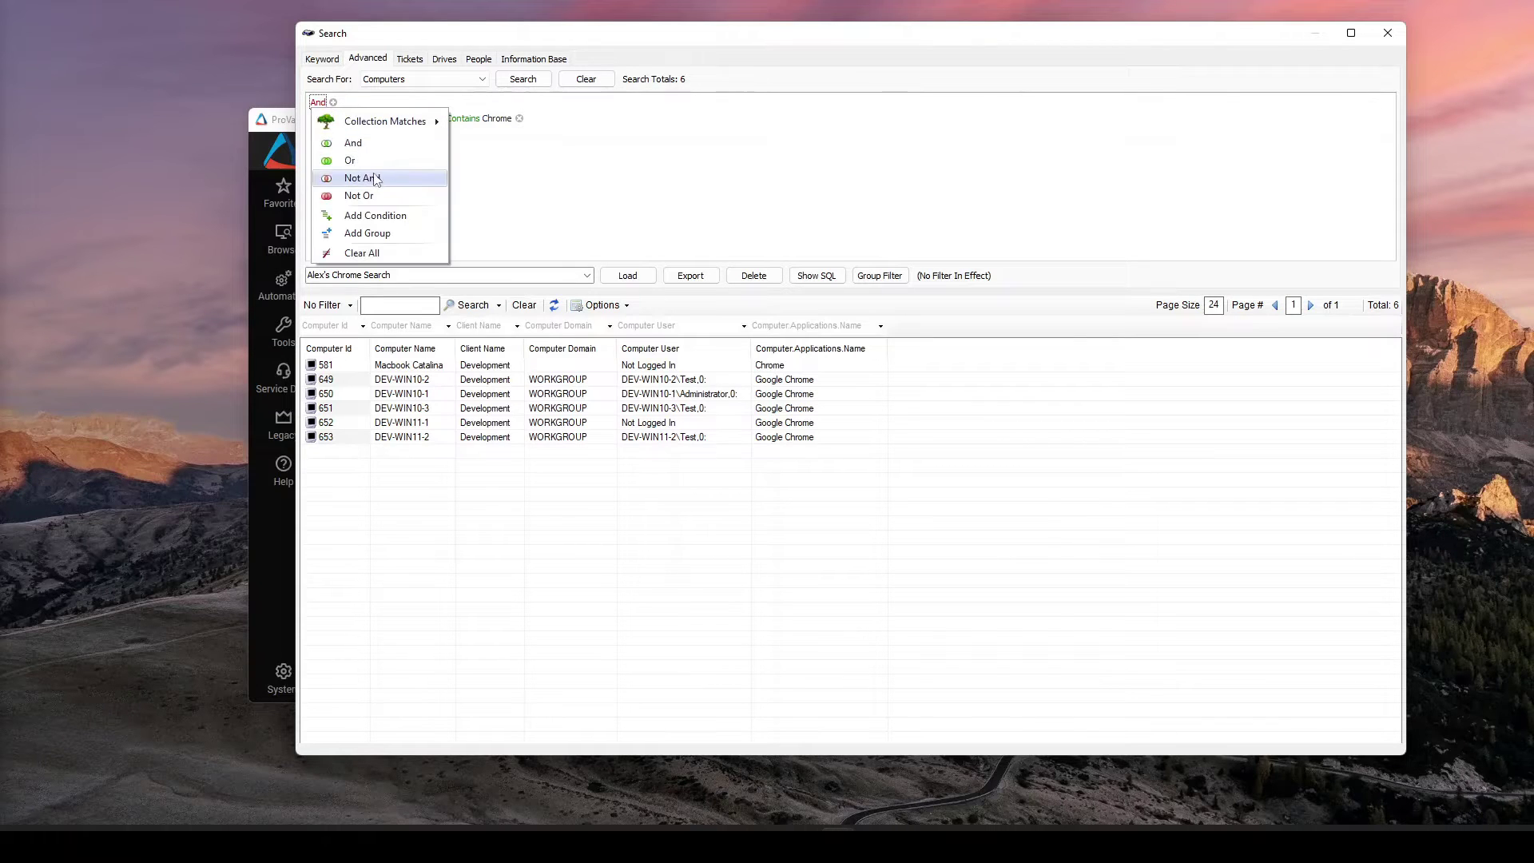
click(456, 202)
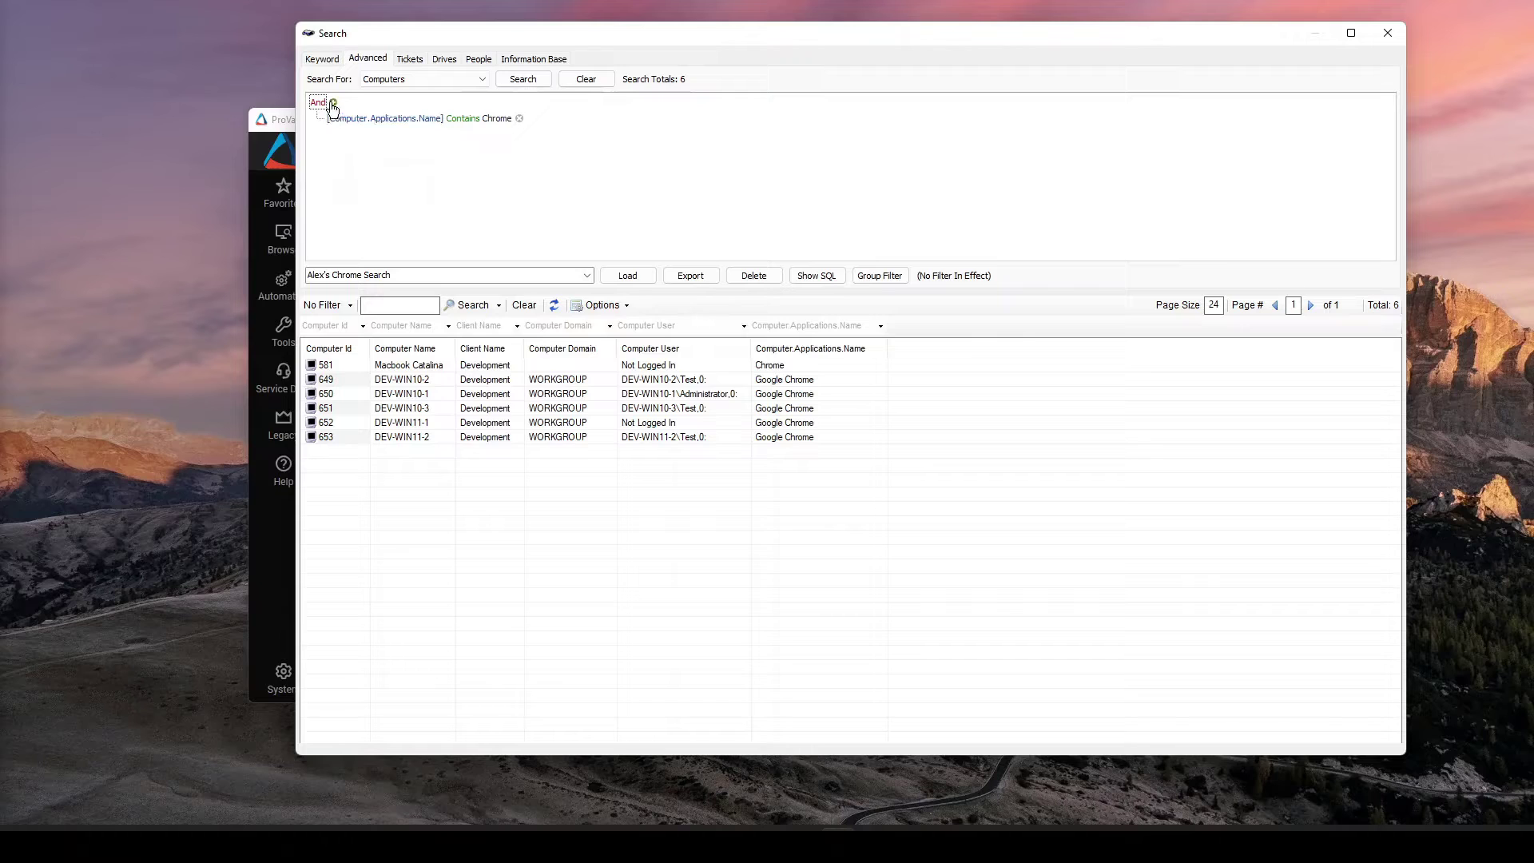
right_click(312, 103)
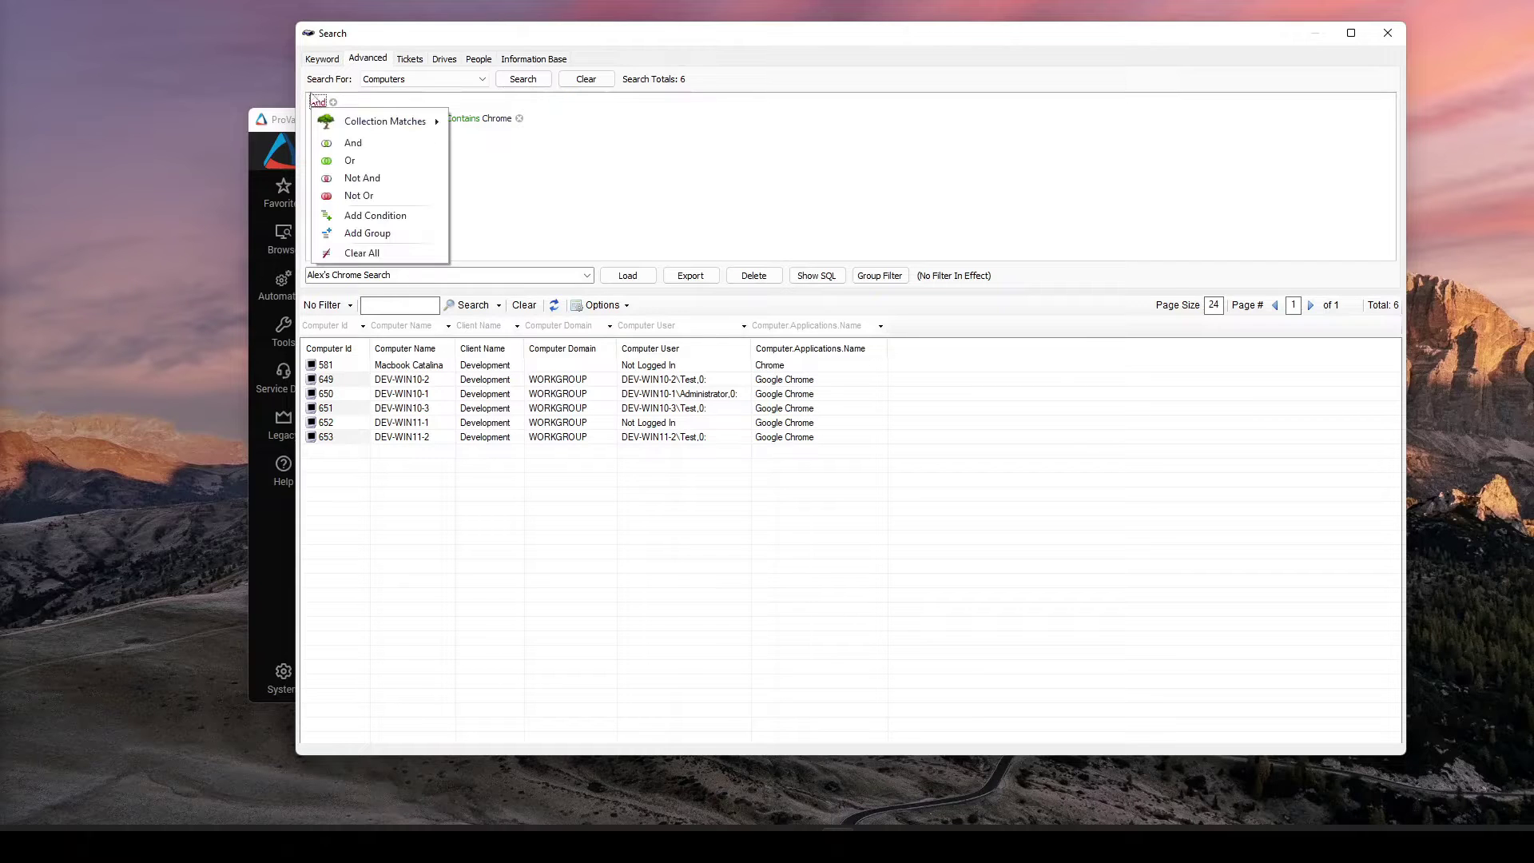
click(410, 235)
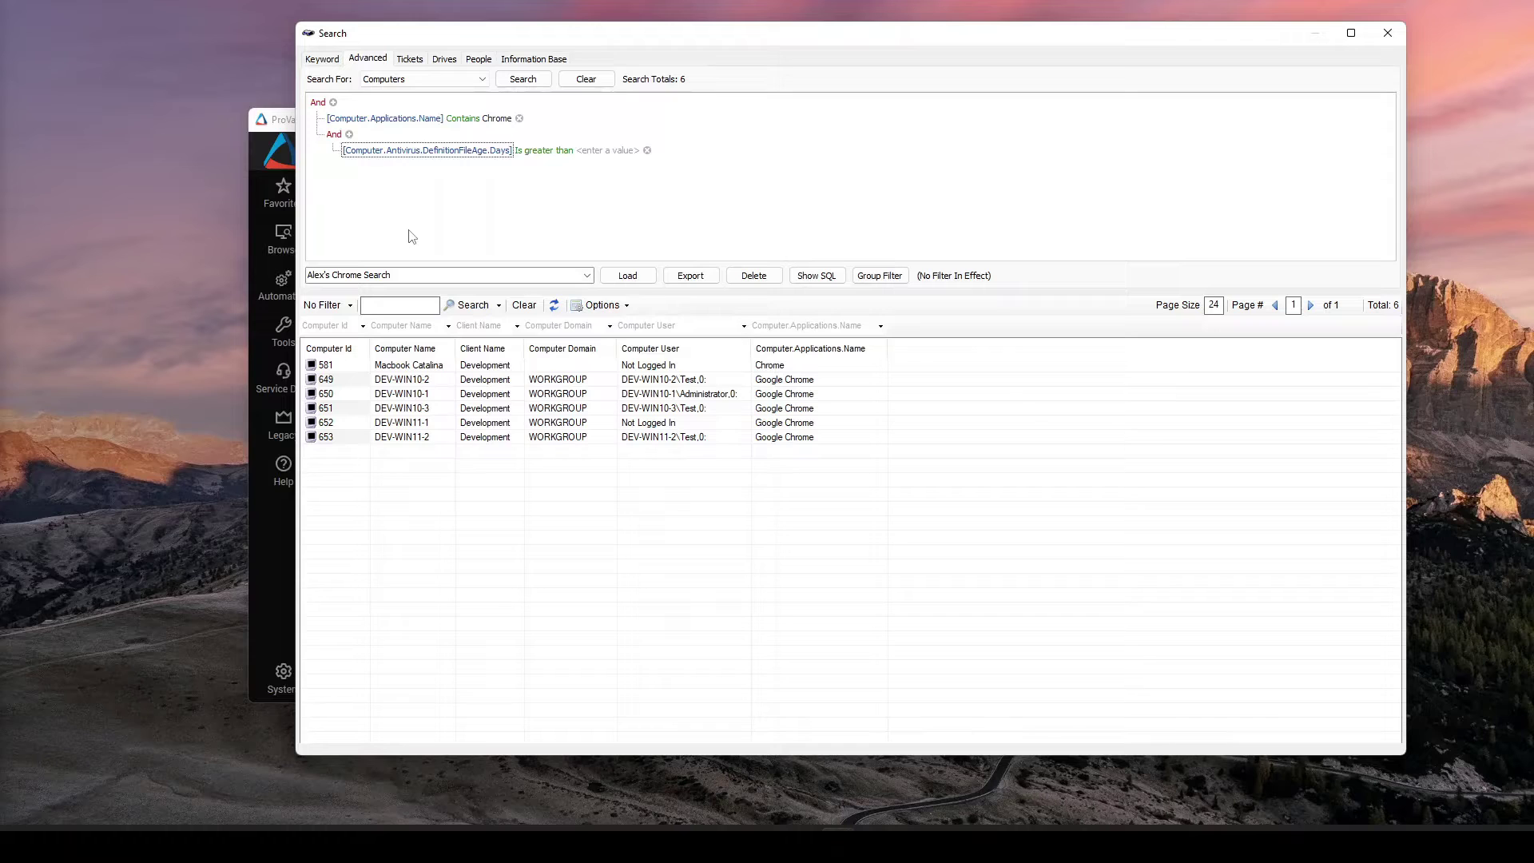
click(336, 136)
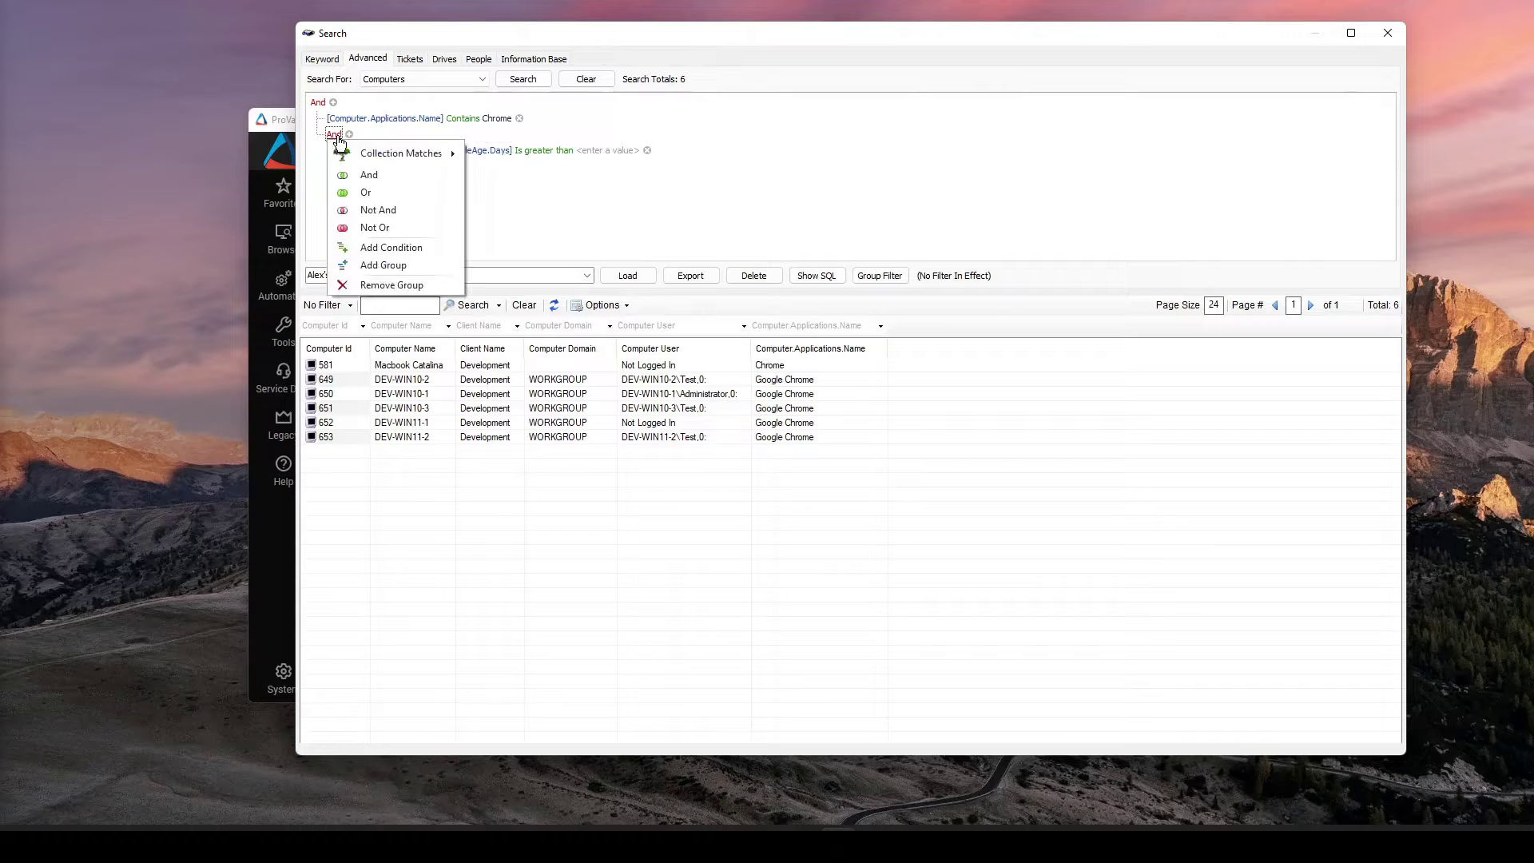
click(406, 212)
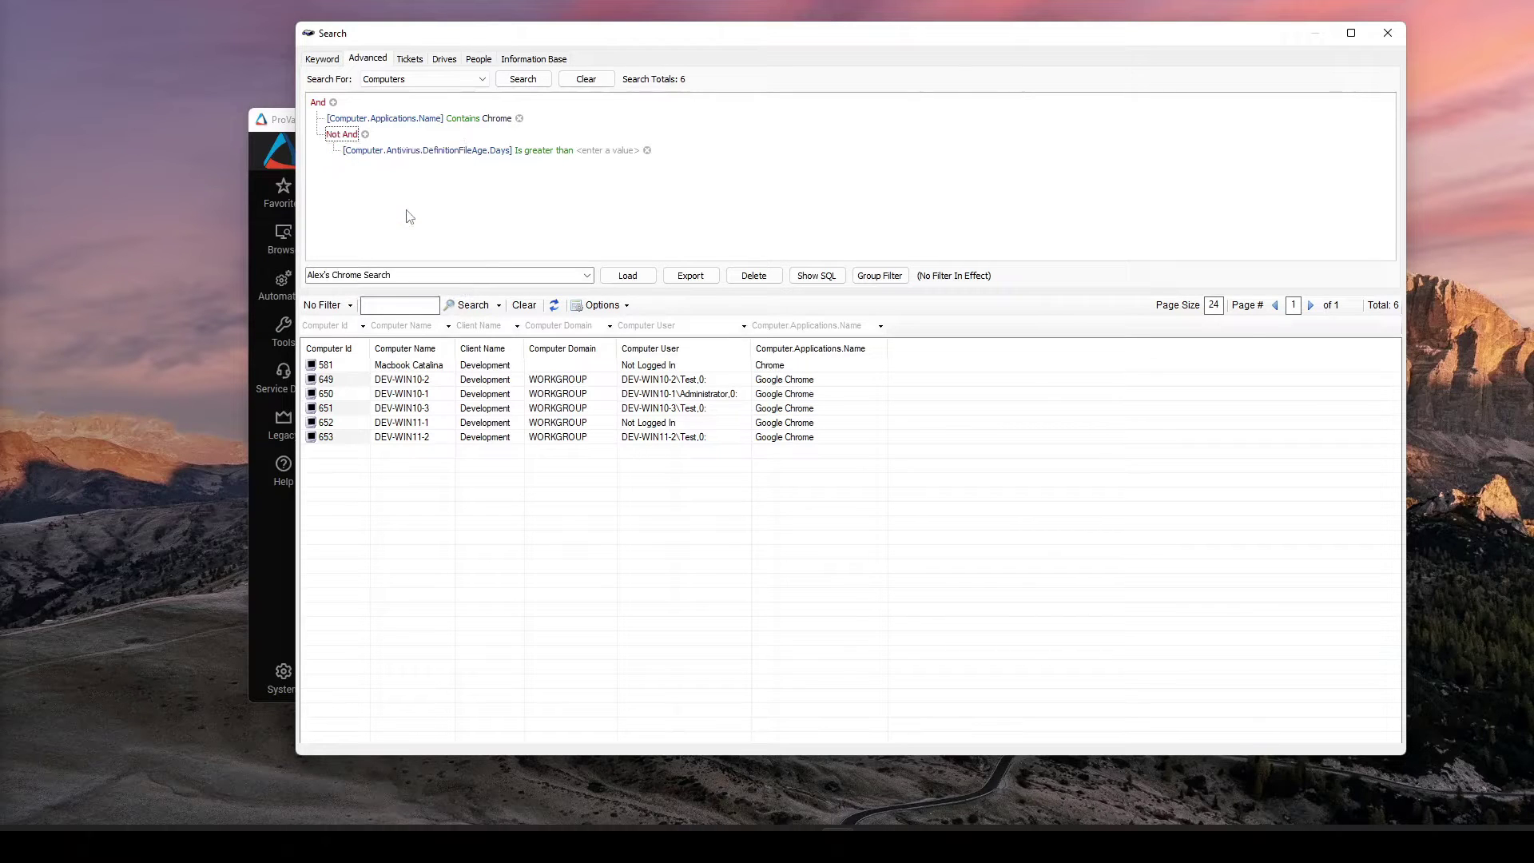
click(519, 120)
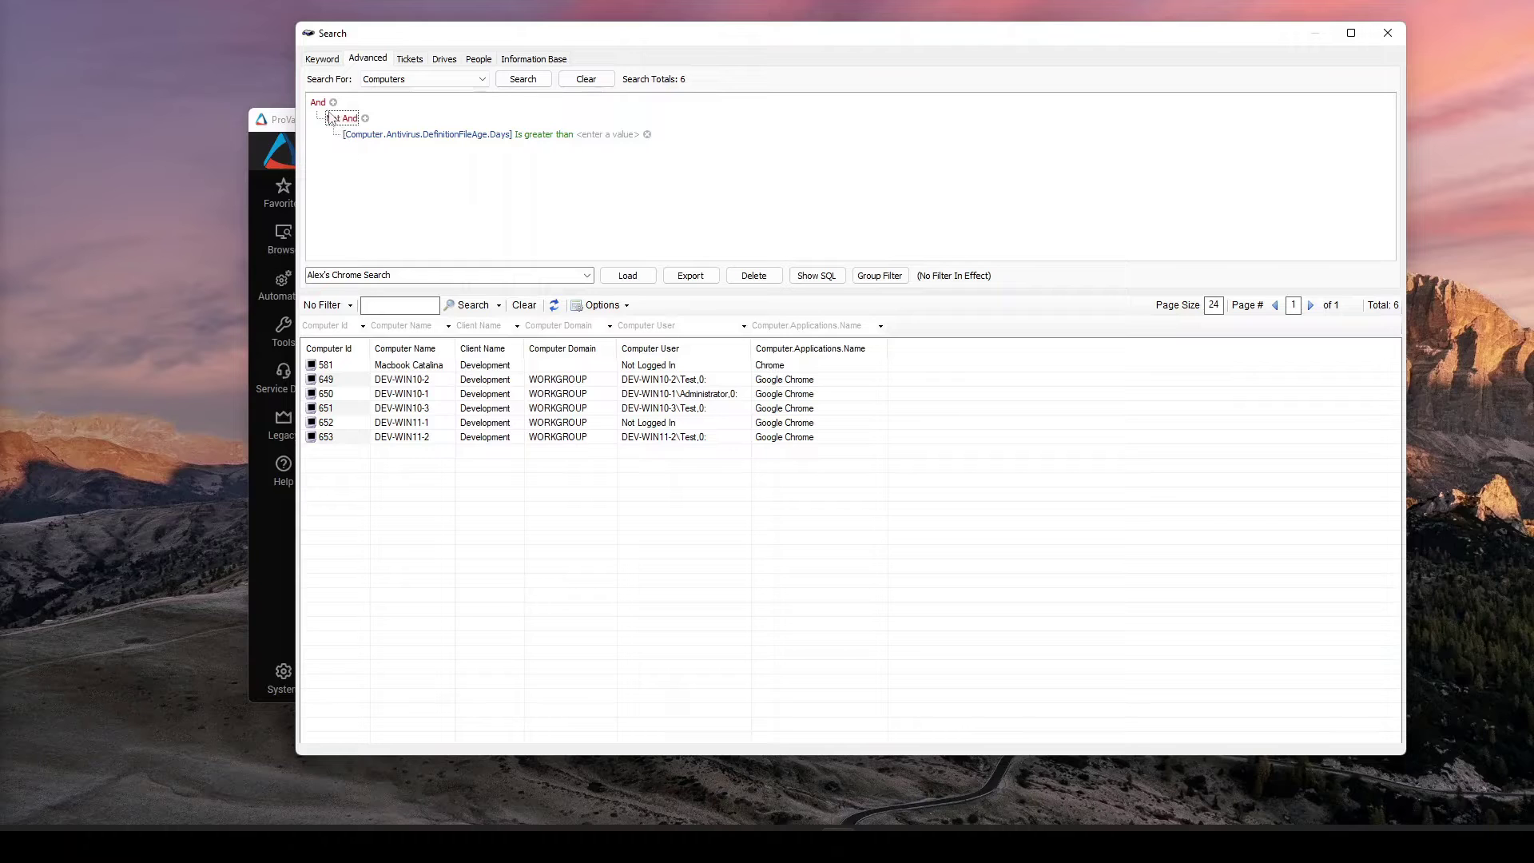
Set the nested condition to Computer.Applications.Name Contains 'Chrome' and run the search.
click(369, 136)
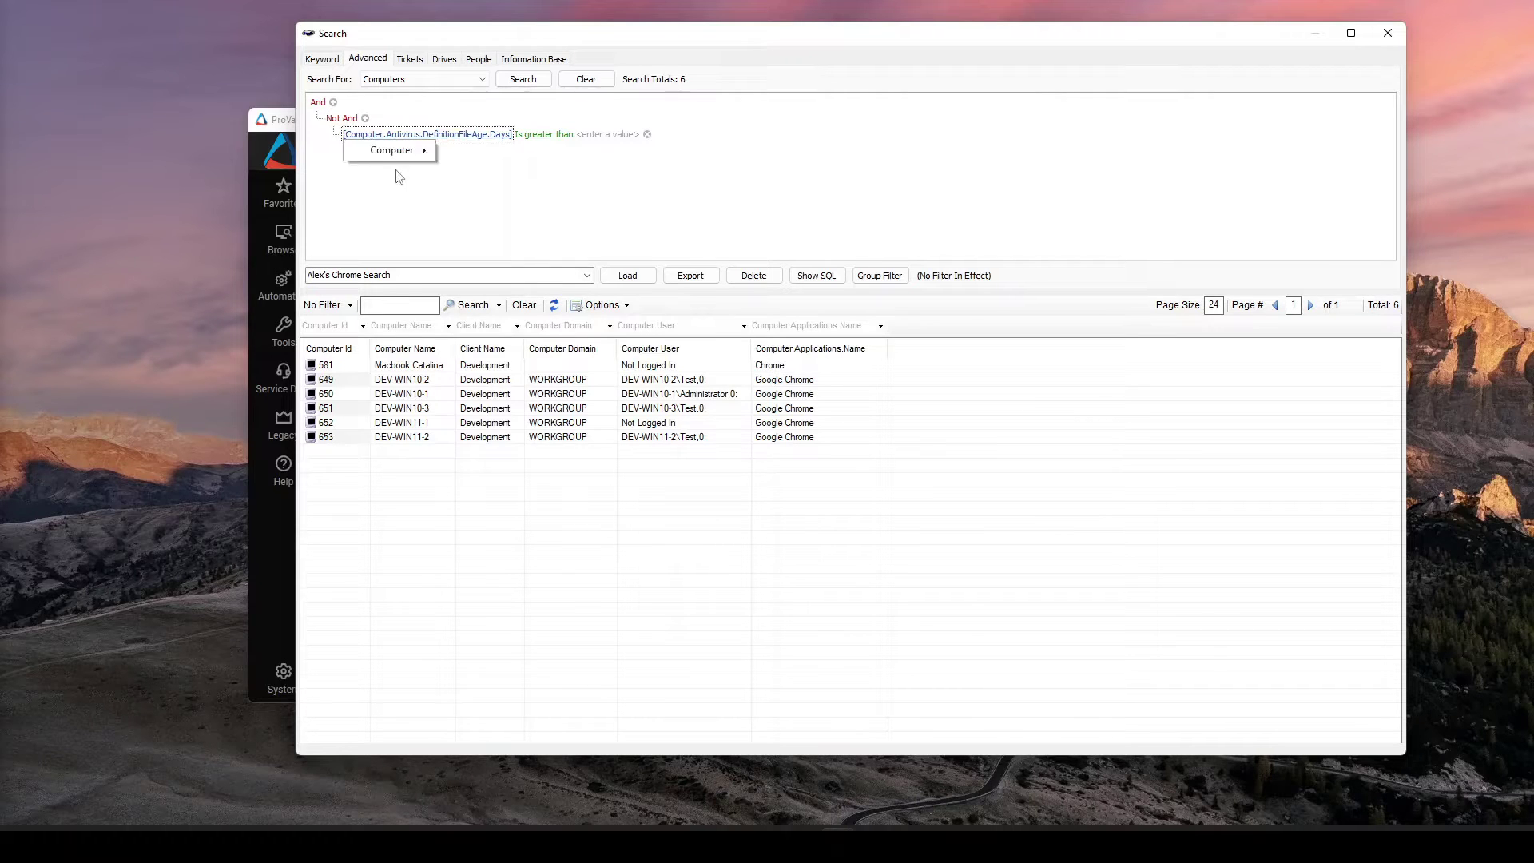
mouse_move(400, 150)
mouse_move(472, 171)
click(569, 210)
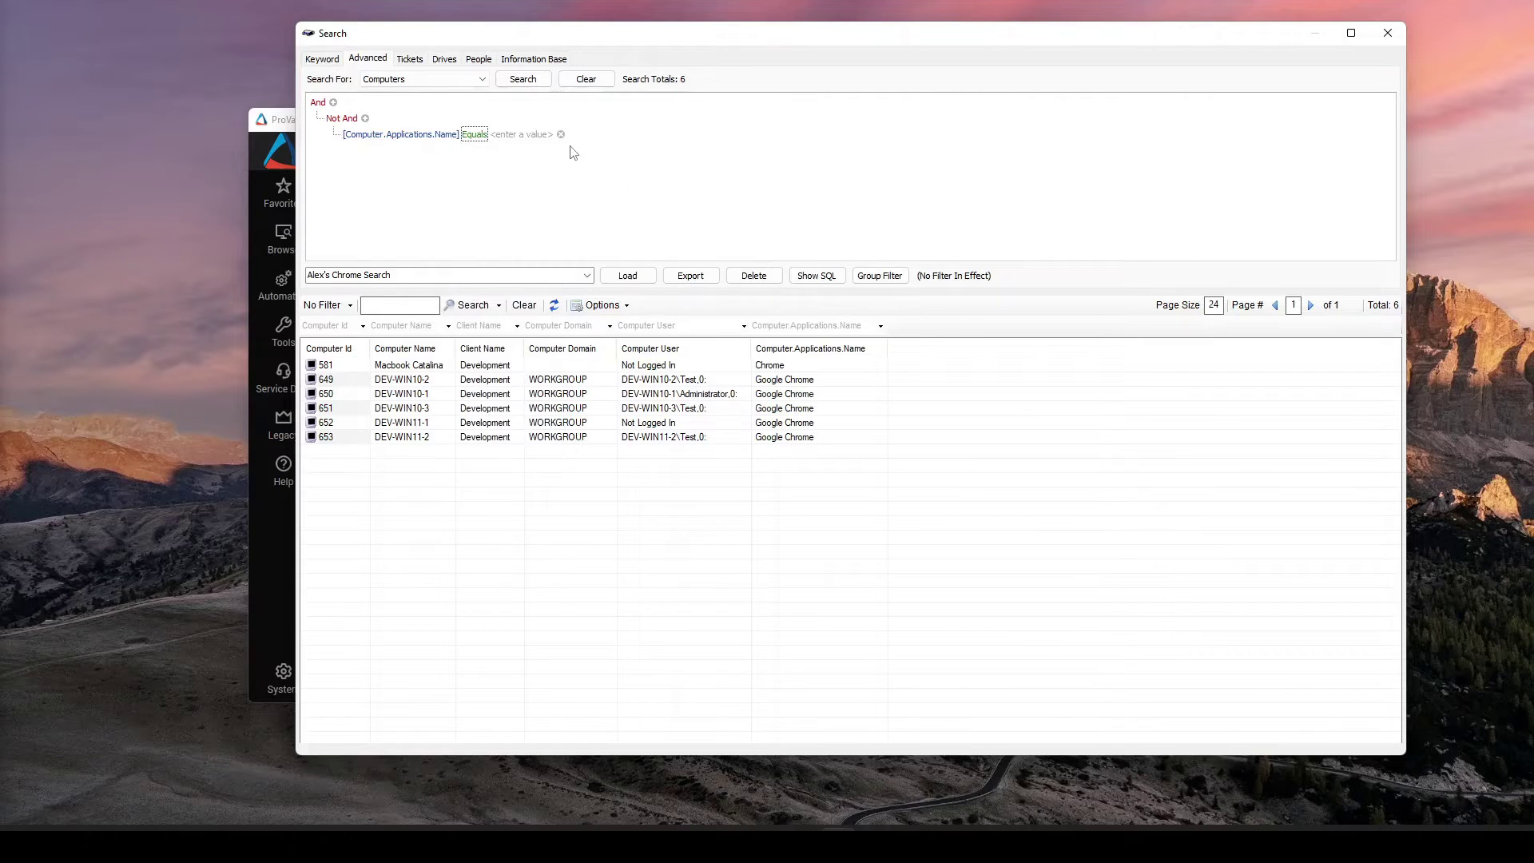
click(482, 139)
click(504, 227)
click(512, 135)
text(Chrome)
click(849, 229)
click(544, 83)
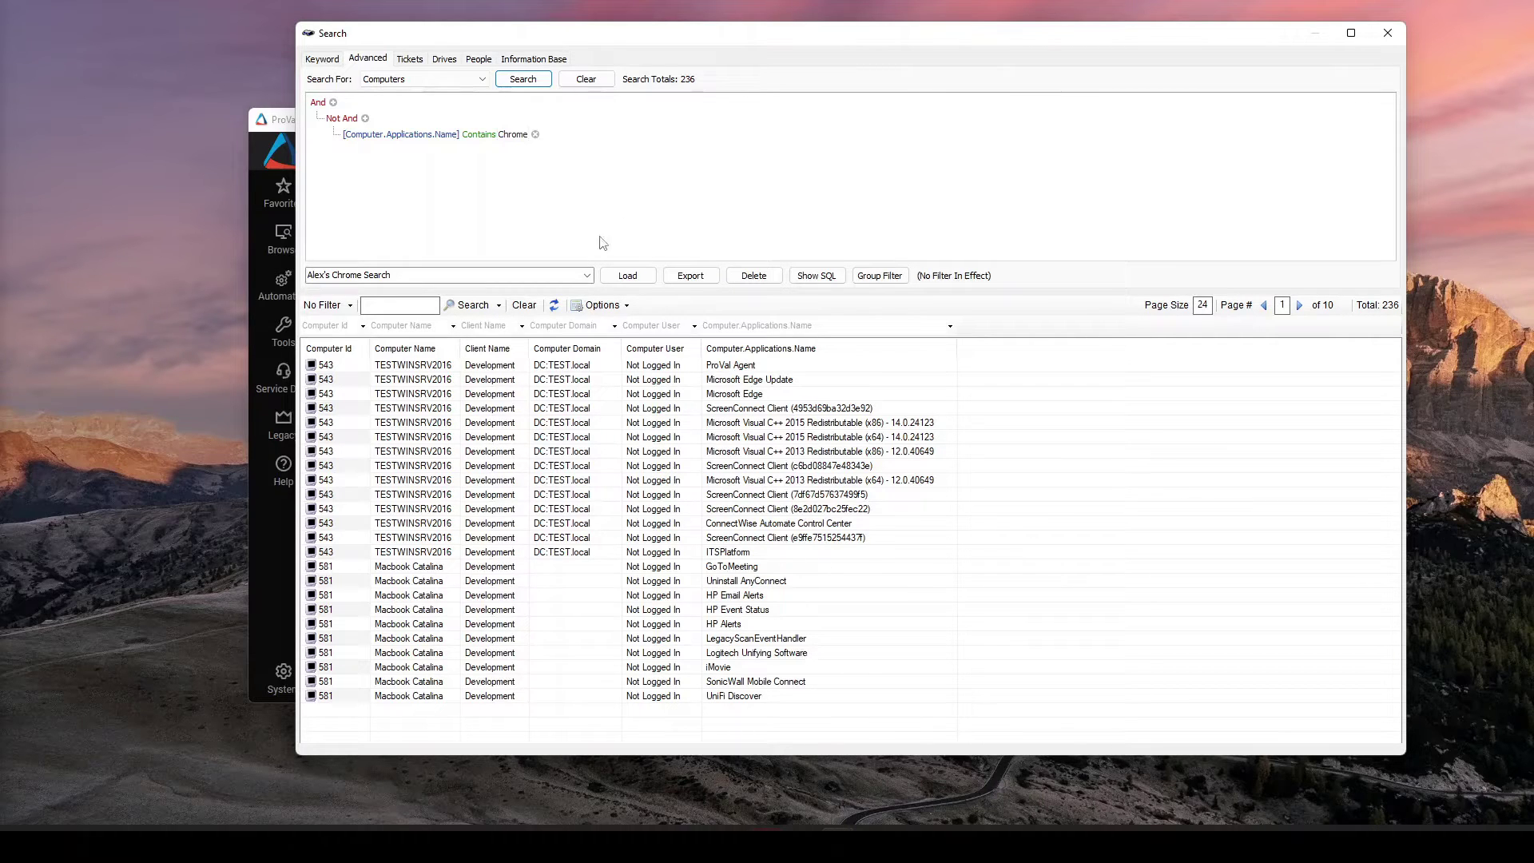
Add an extra condition under the top group, then remove it again.
click(647, 183)
click(333, 103)
click(396, 151)
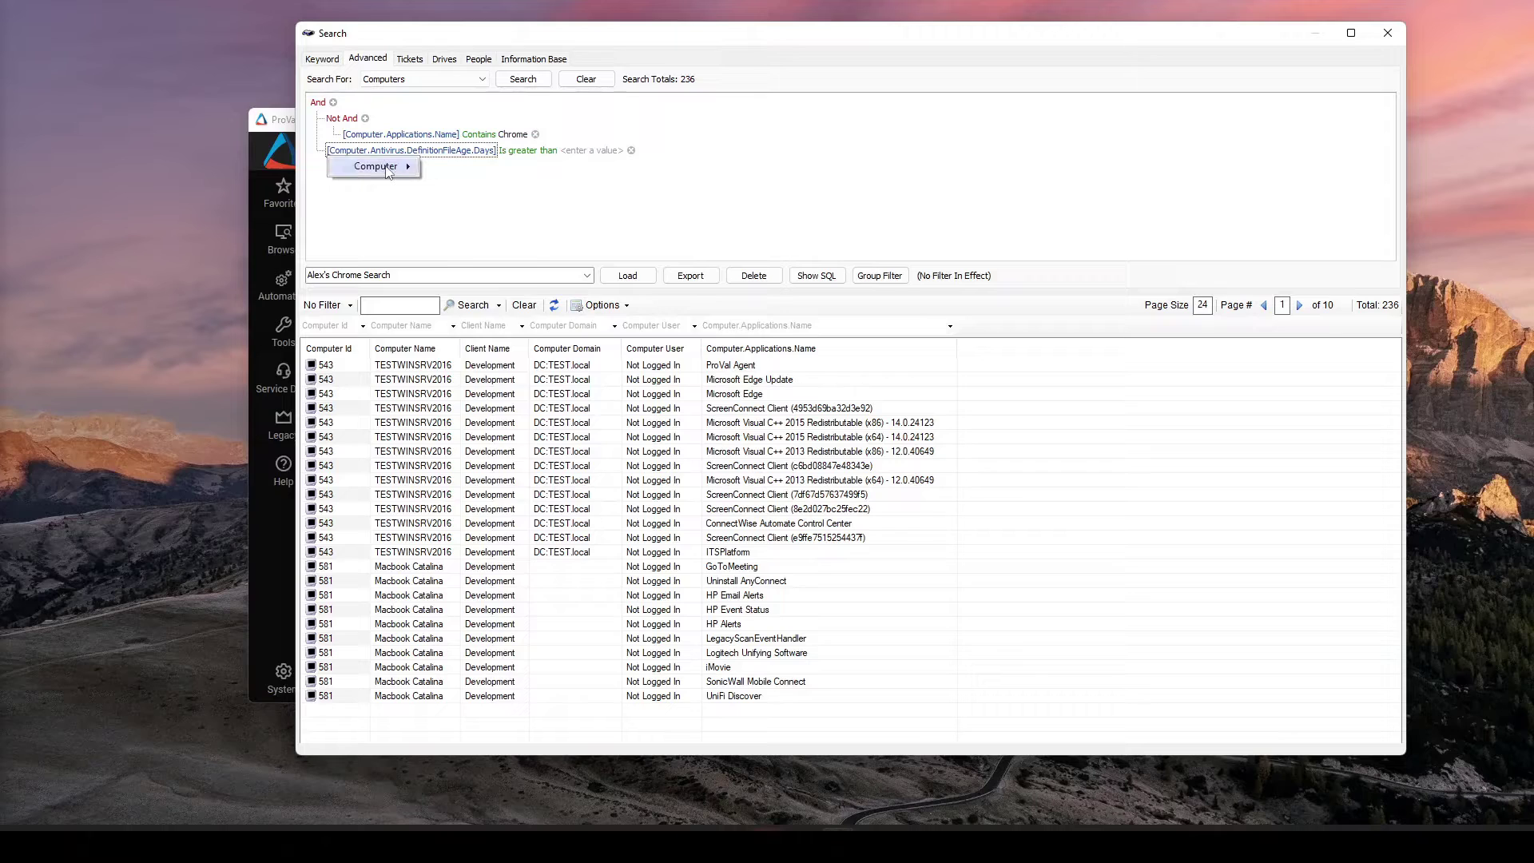
mouse_move(388, 171)
click(633, 205)
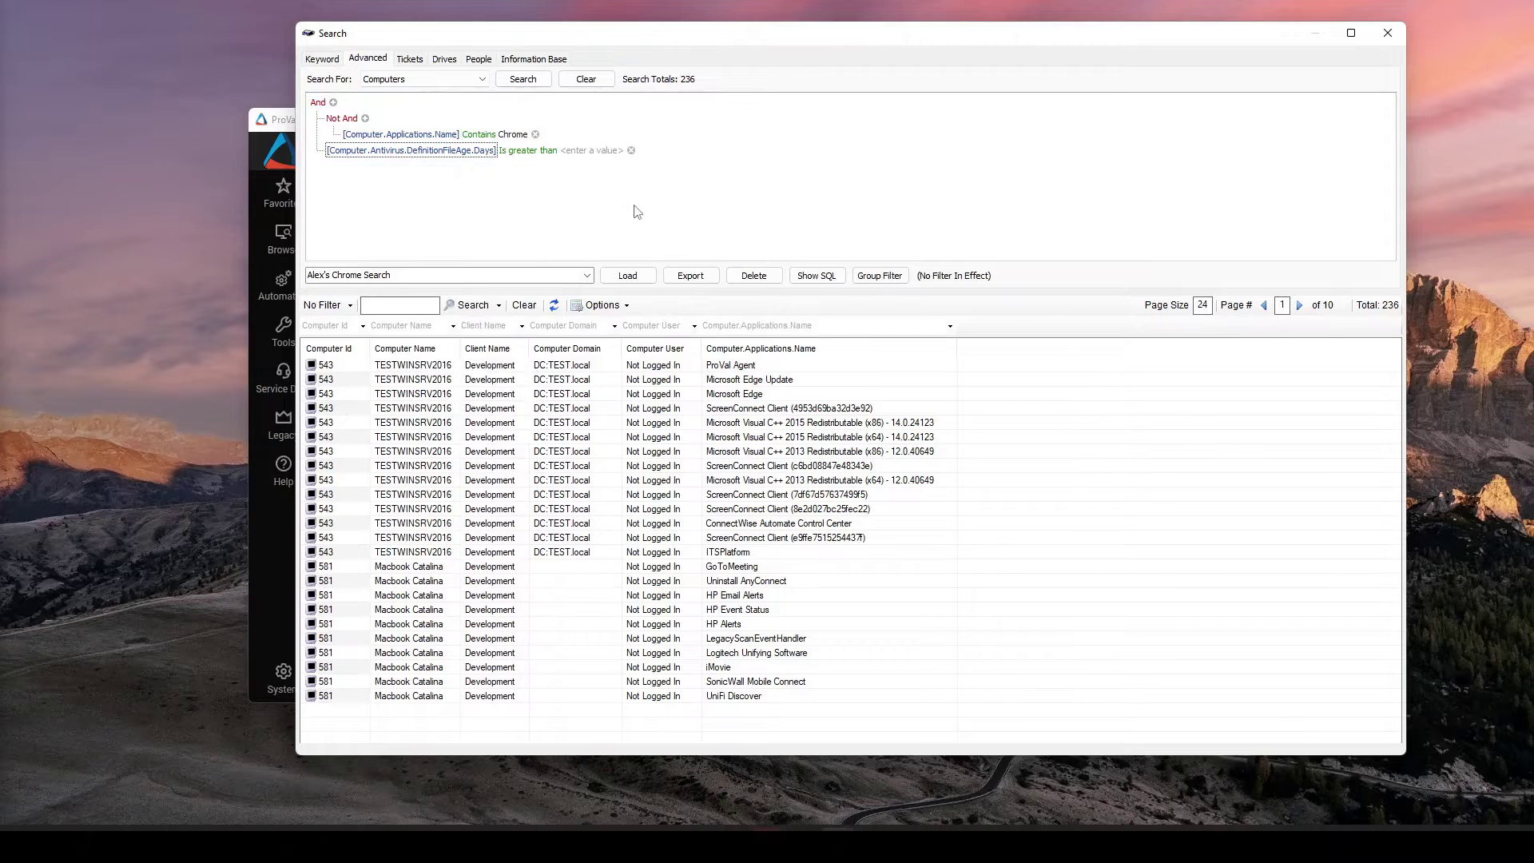
click(631, 151)
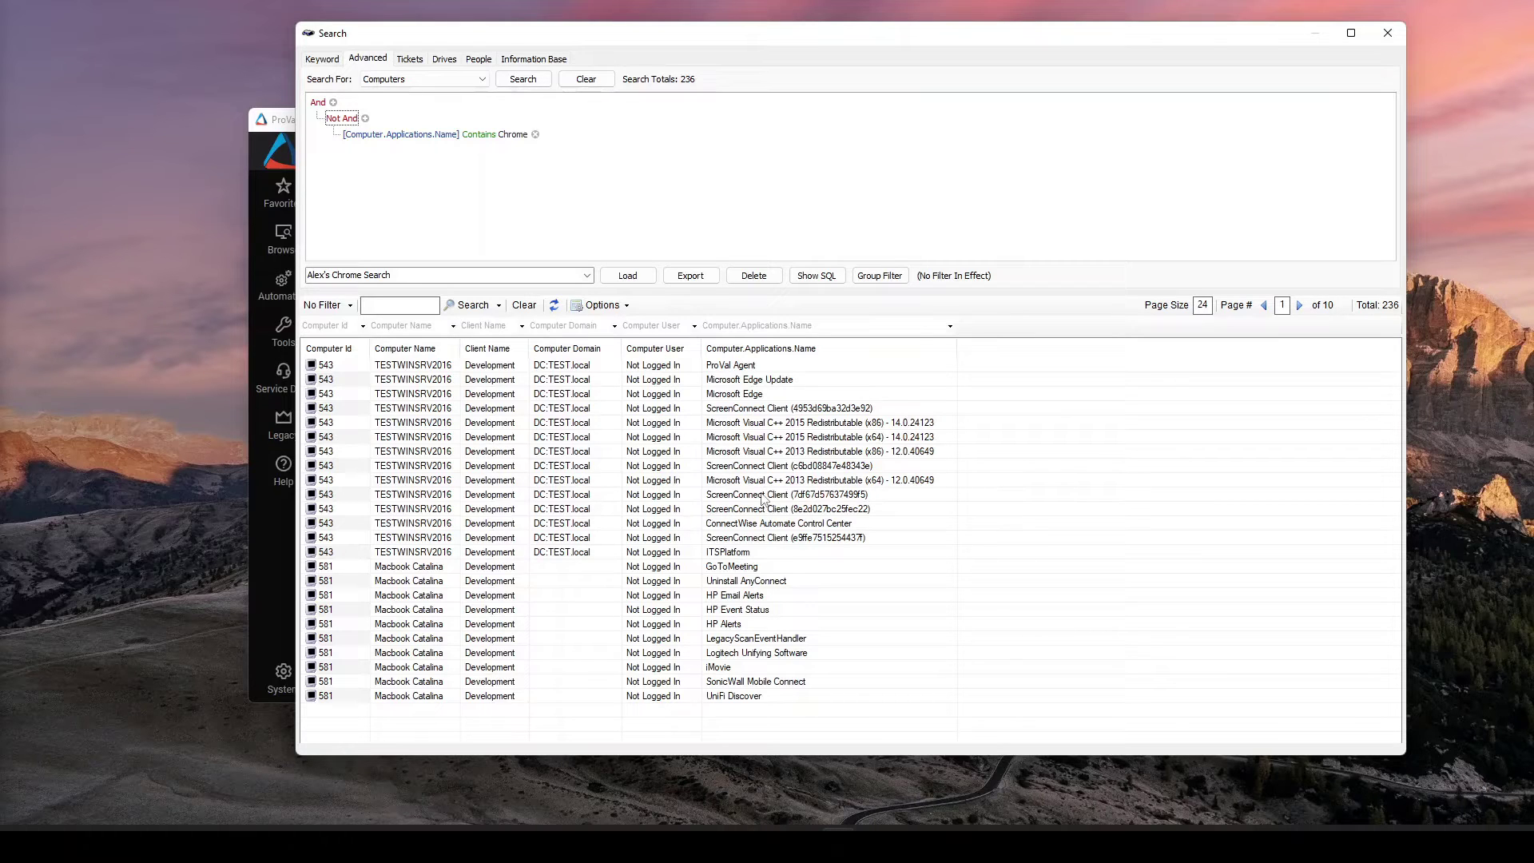
click(784, 527)
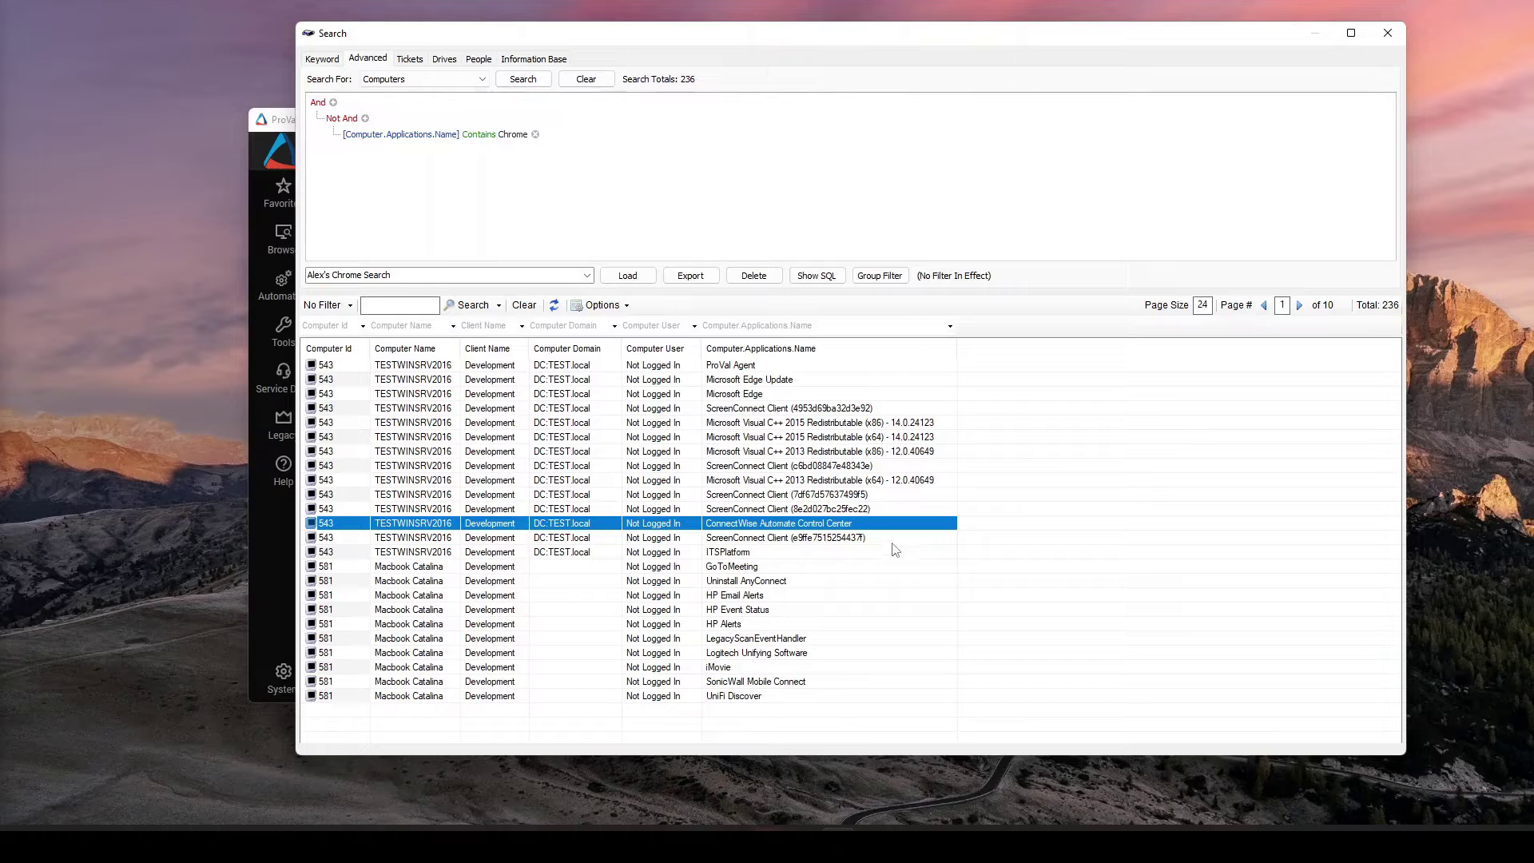
Rename the saved search to 'Chrome NOT installed'.
click(332, 275)
drag(332, 275, 364, 274)
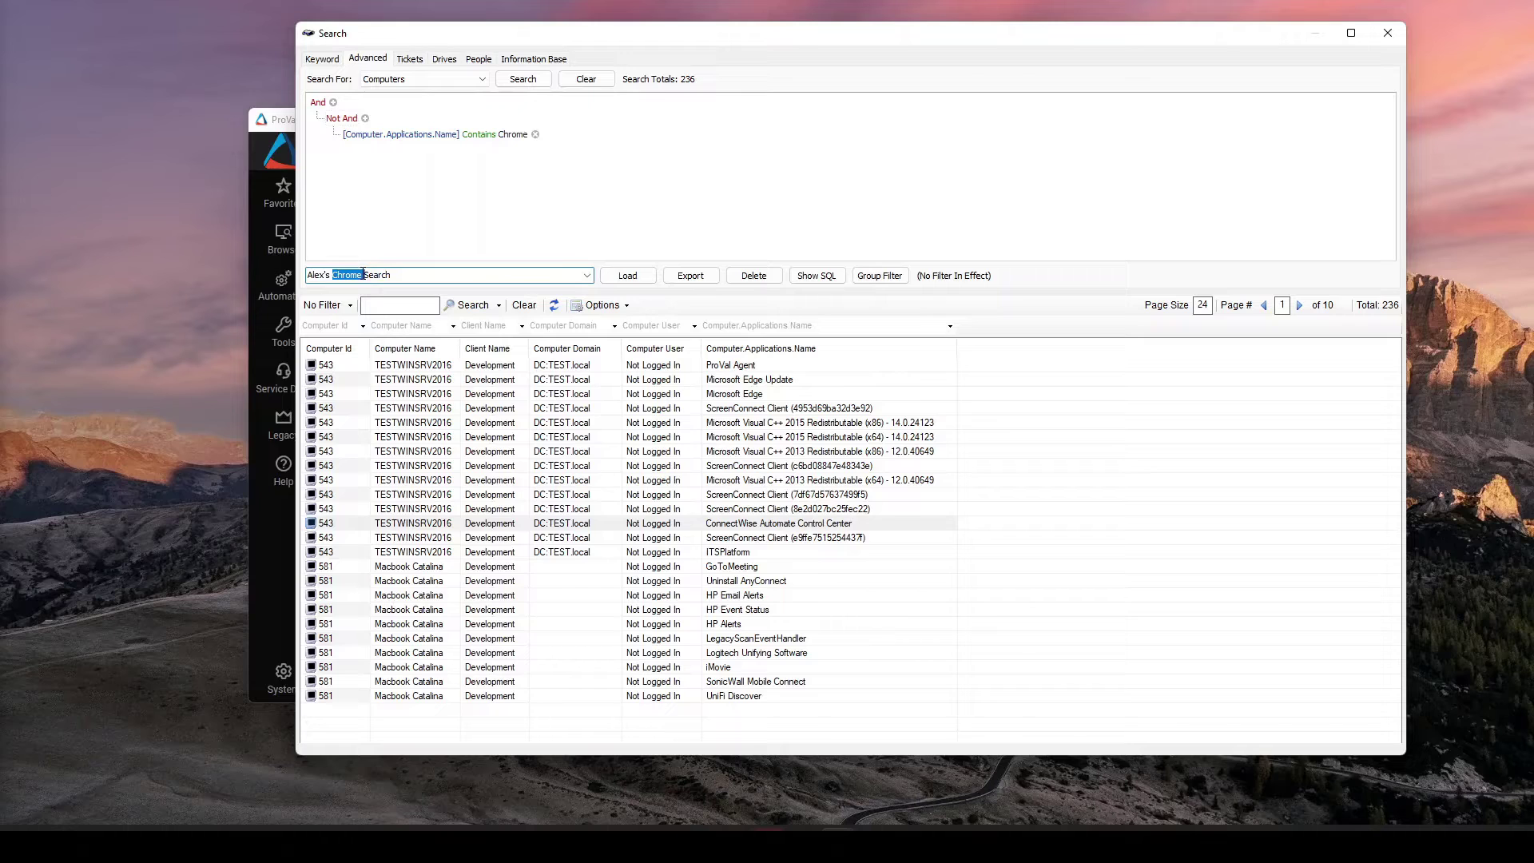
click(363, 275)
text(NOT installed)
Save it as a new search, close SQL Spy and the Search window, and open the Chrome NOT installed group.
click(628, 276)
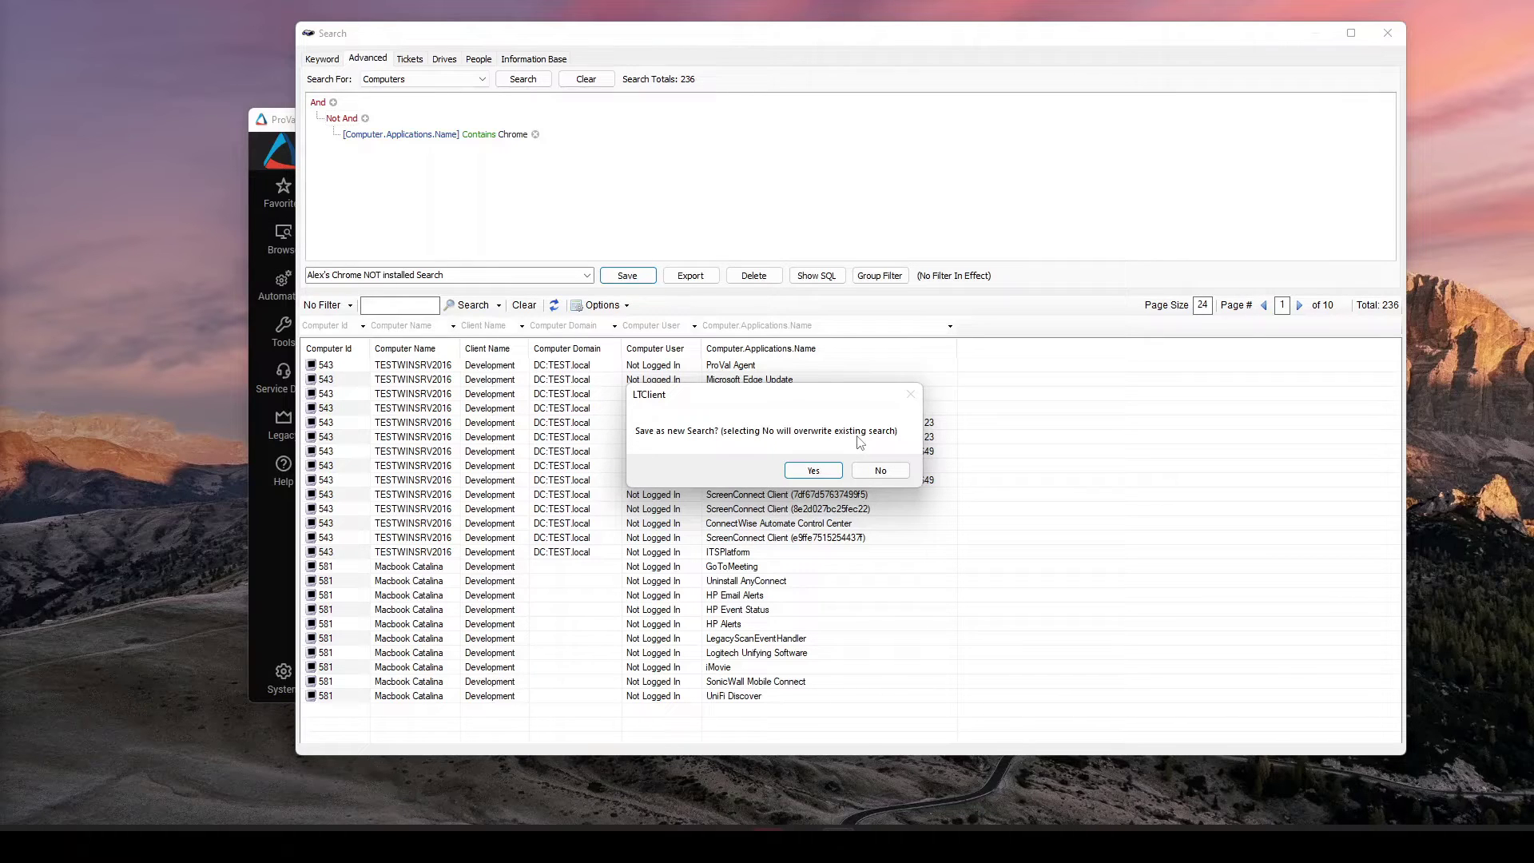
click(816, 471)
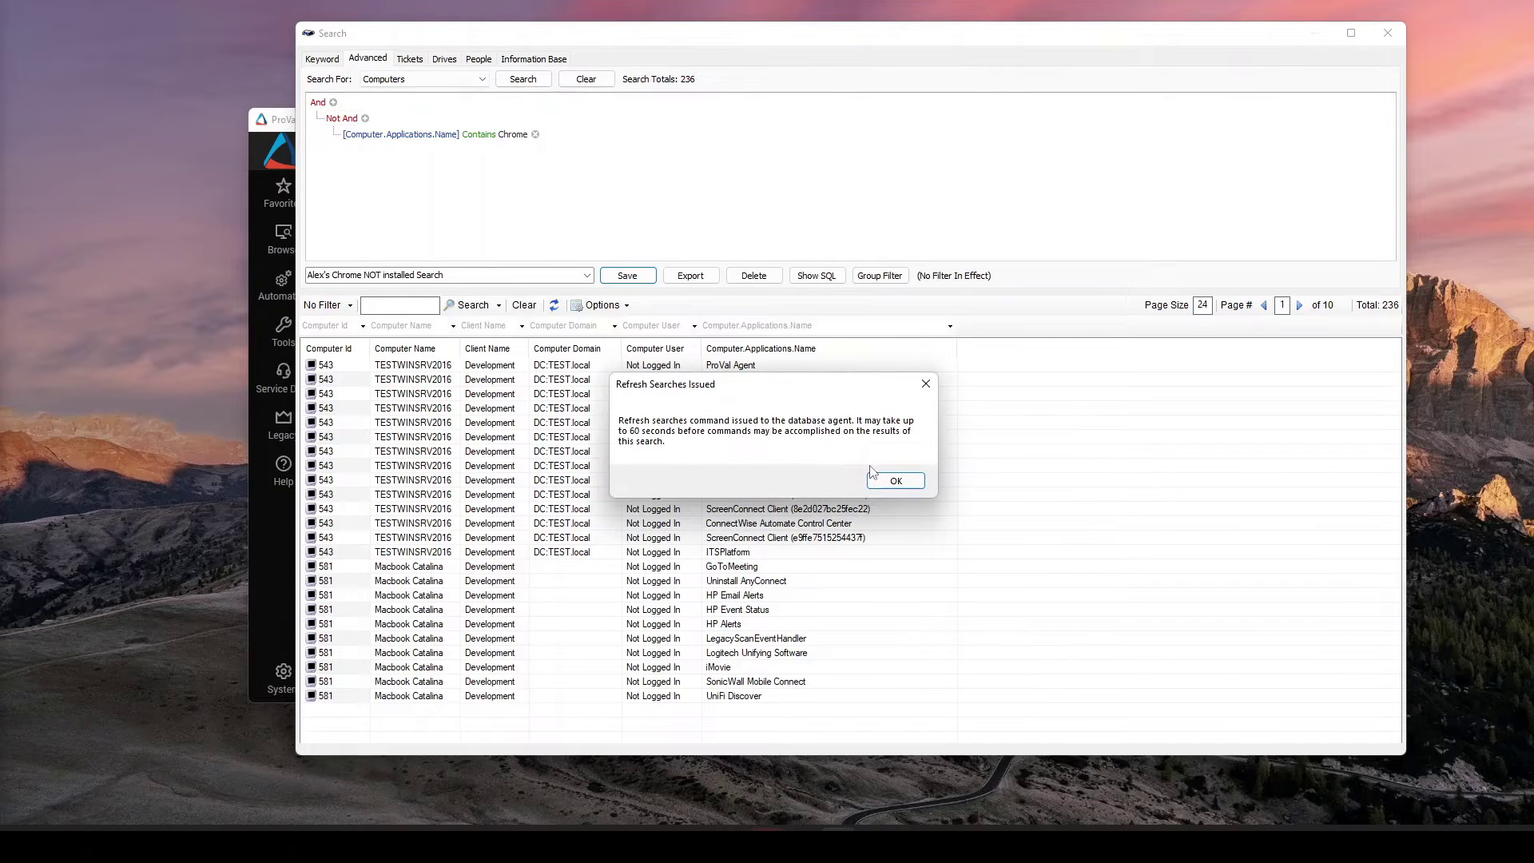
click(894, 485)
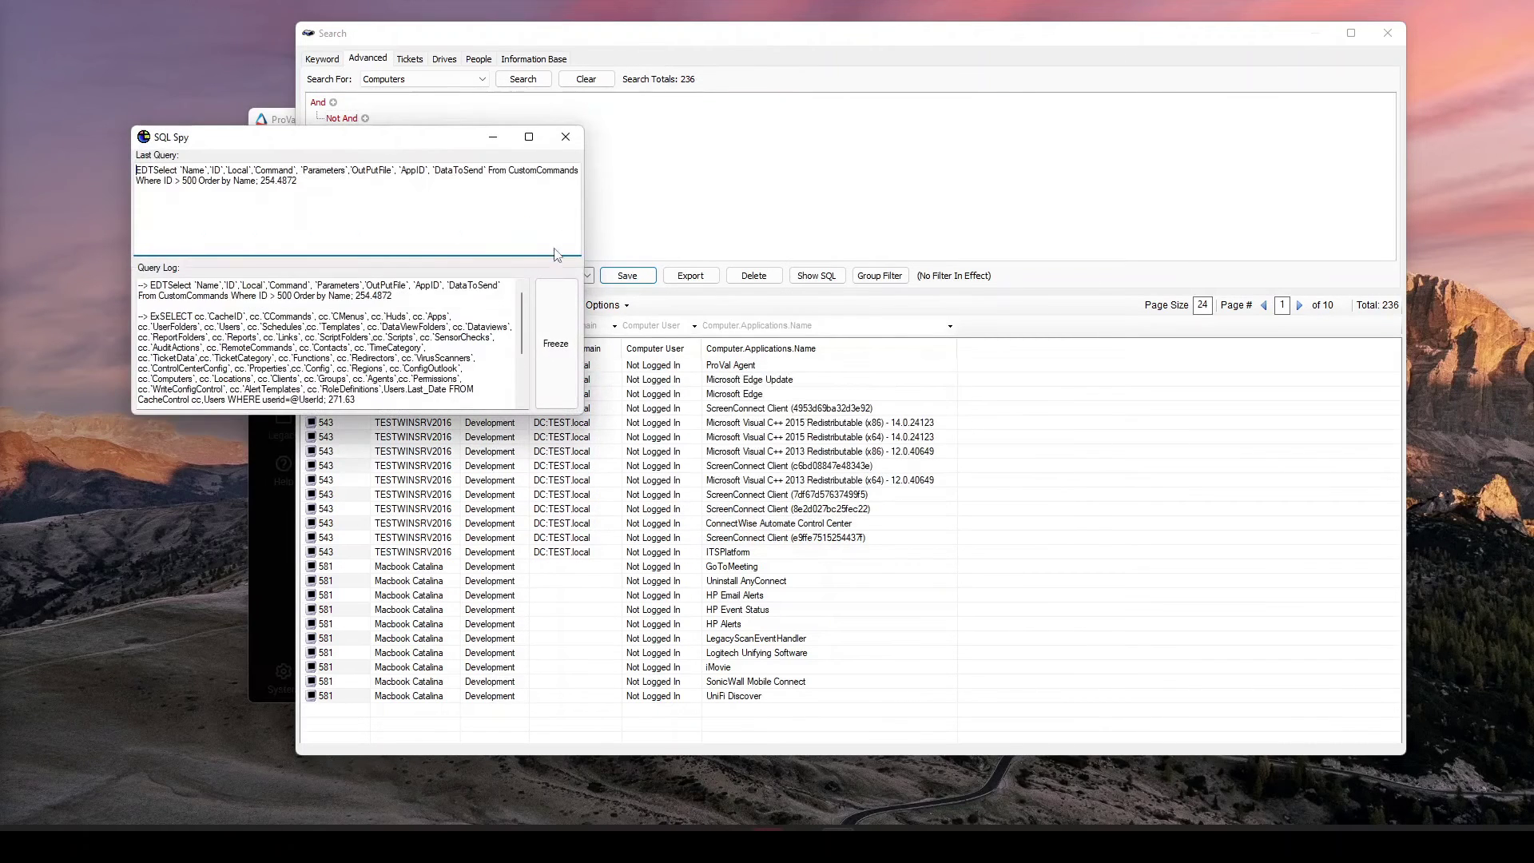
click(565, 137)
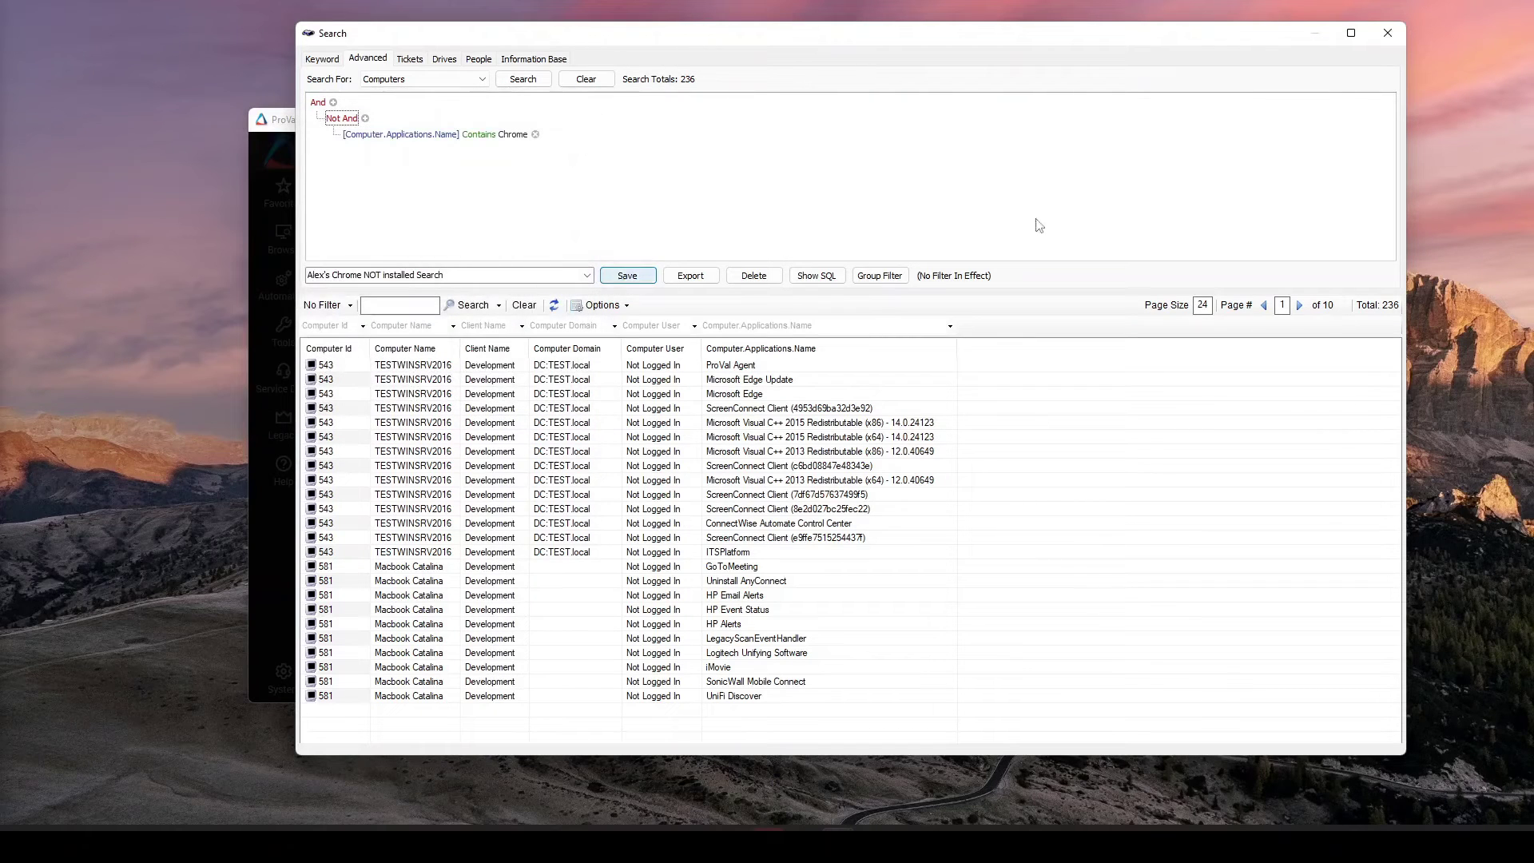
click(1387, 34)
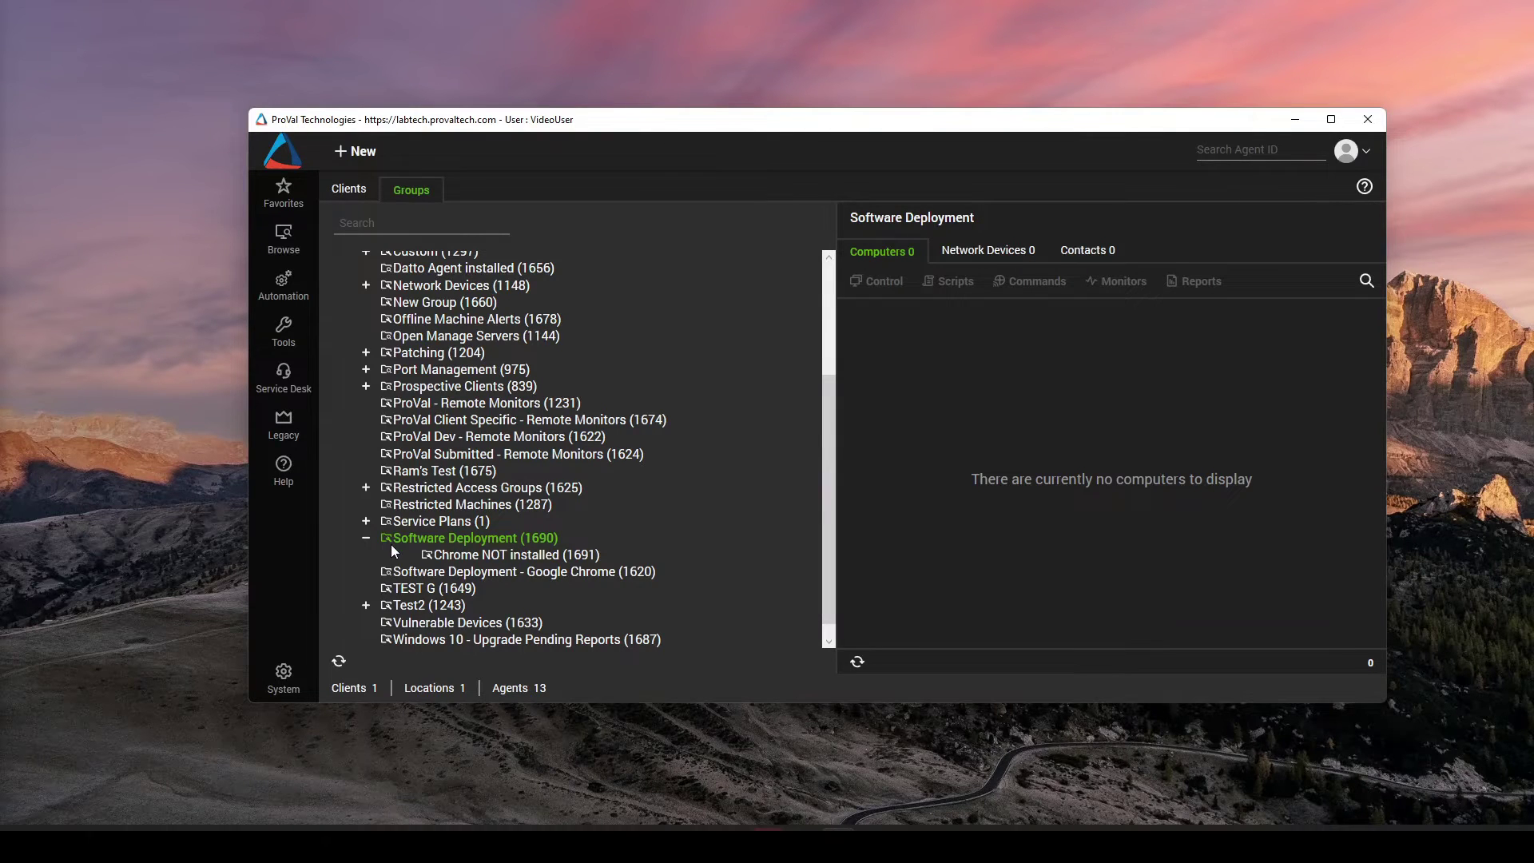
double_click(516, 559)
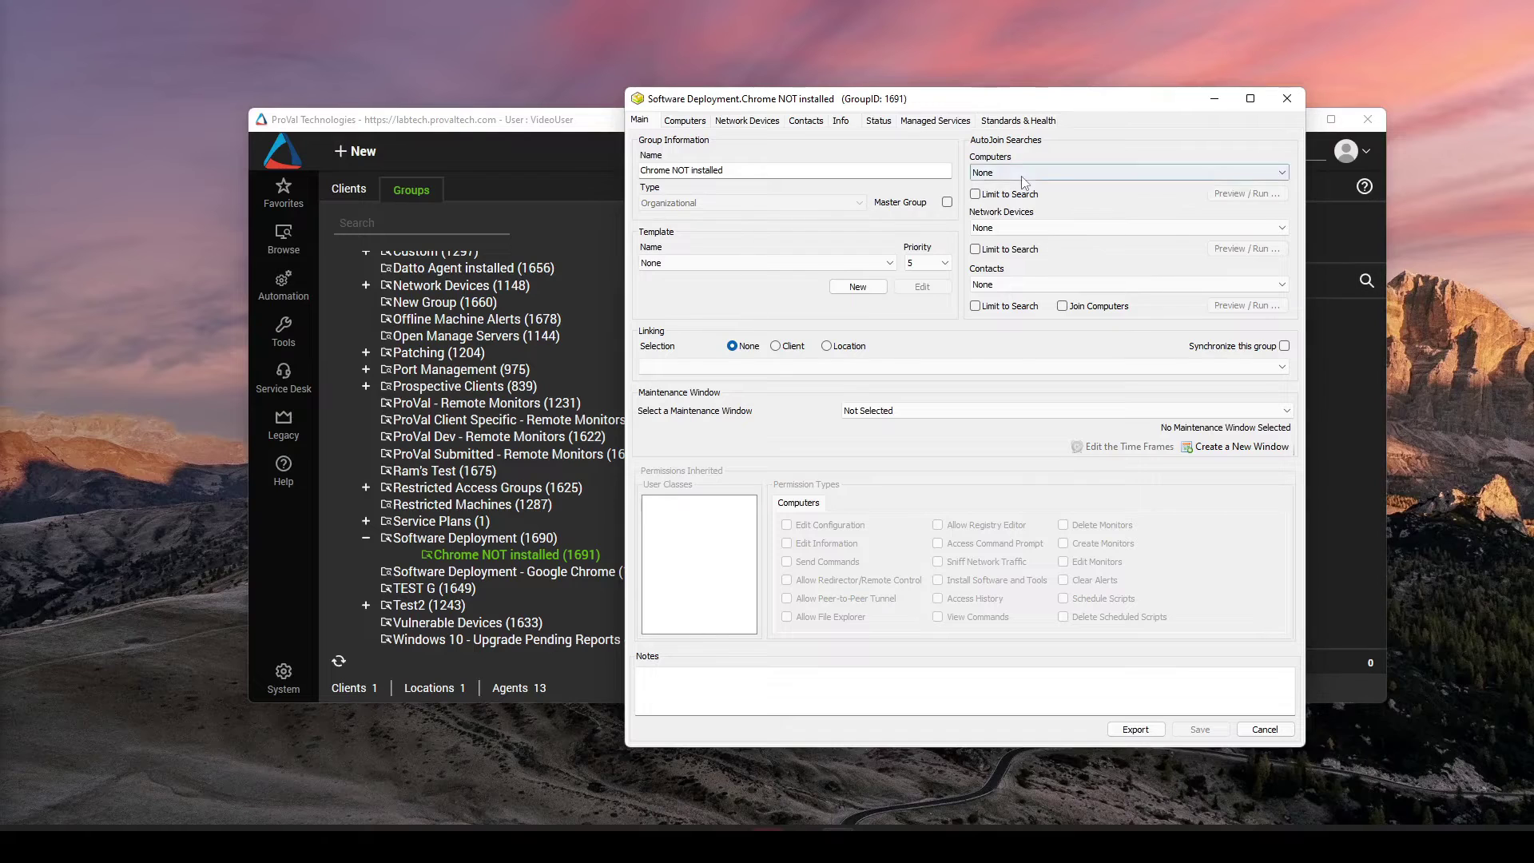
Open the AutoJoin Searches Computers dropdown in the Chrome NOT installed group's settings.
click(1026, 173)
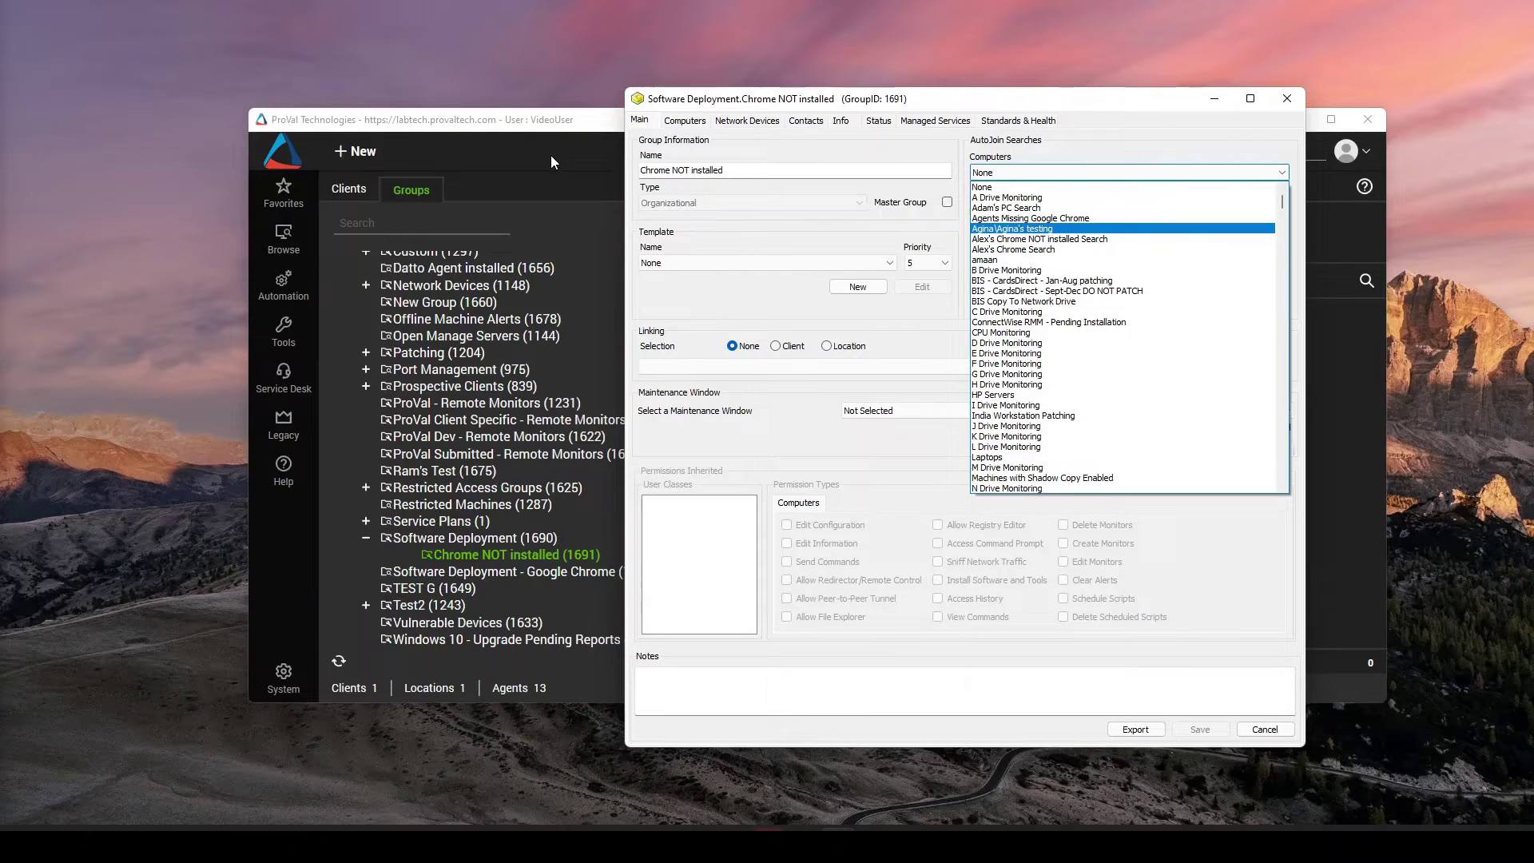
Set AutoJoin Computers to the Chrome NOT installed Search with Limit to Search ticked, and save.
click(1073, 240)
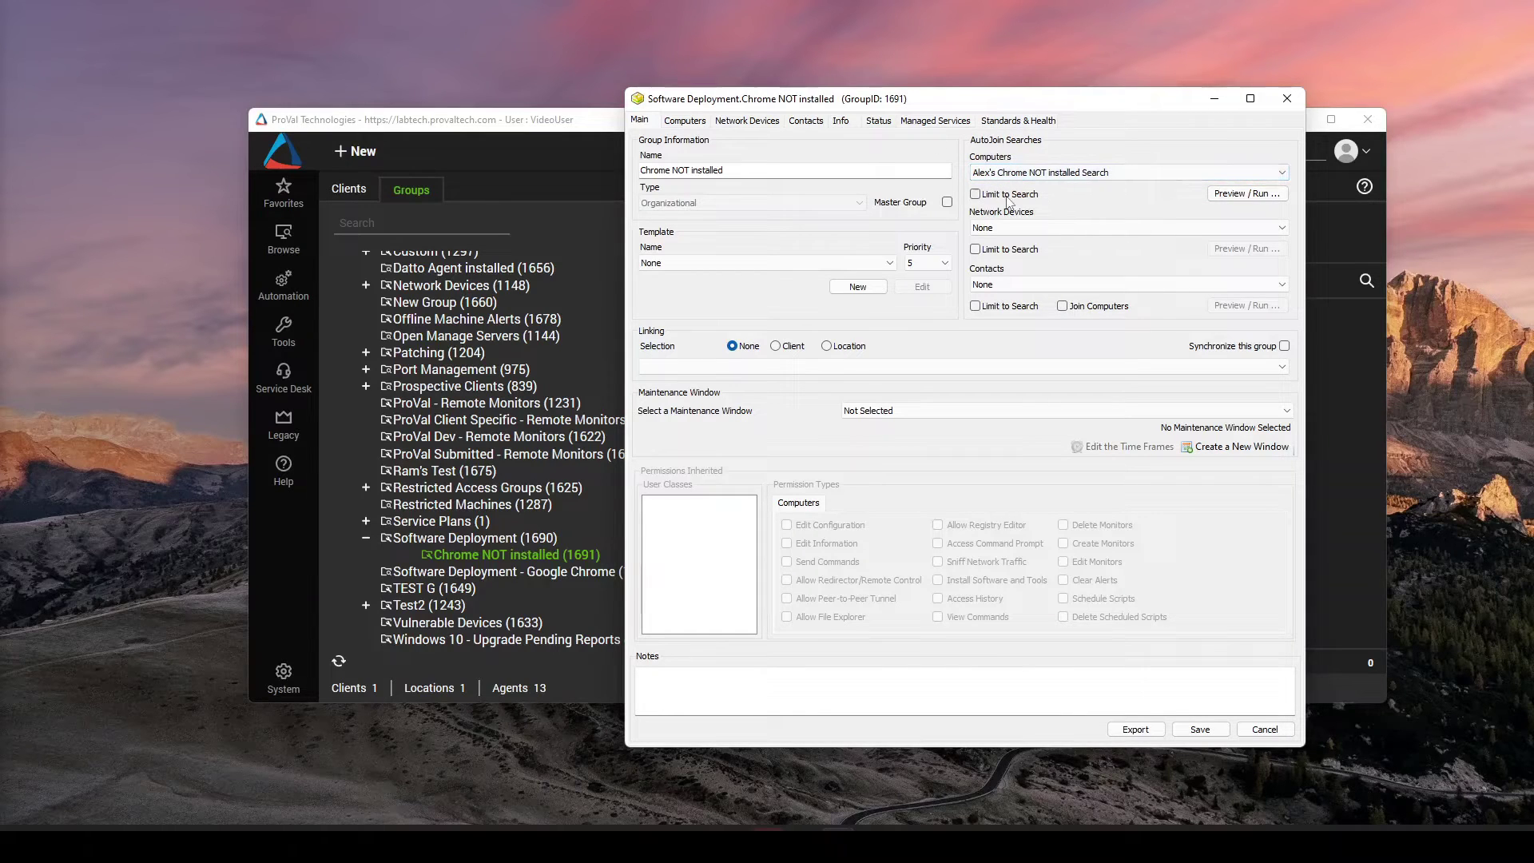
click(1007, 201)
click(1200, 730)
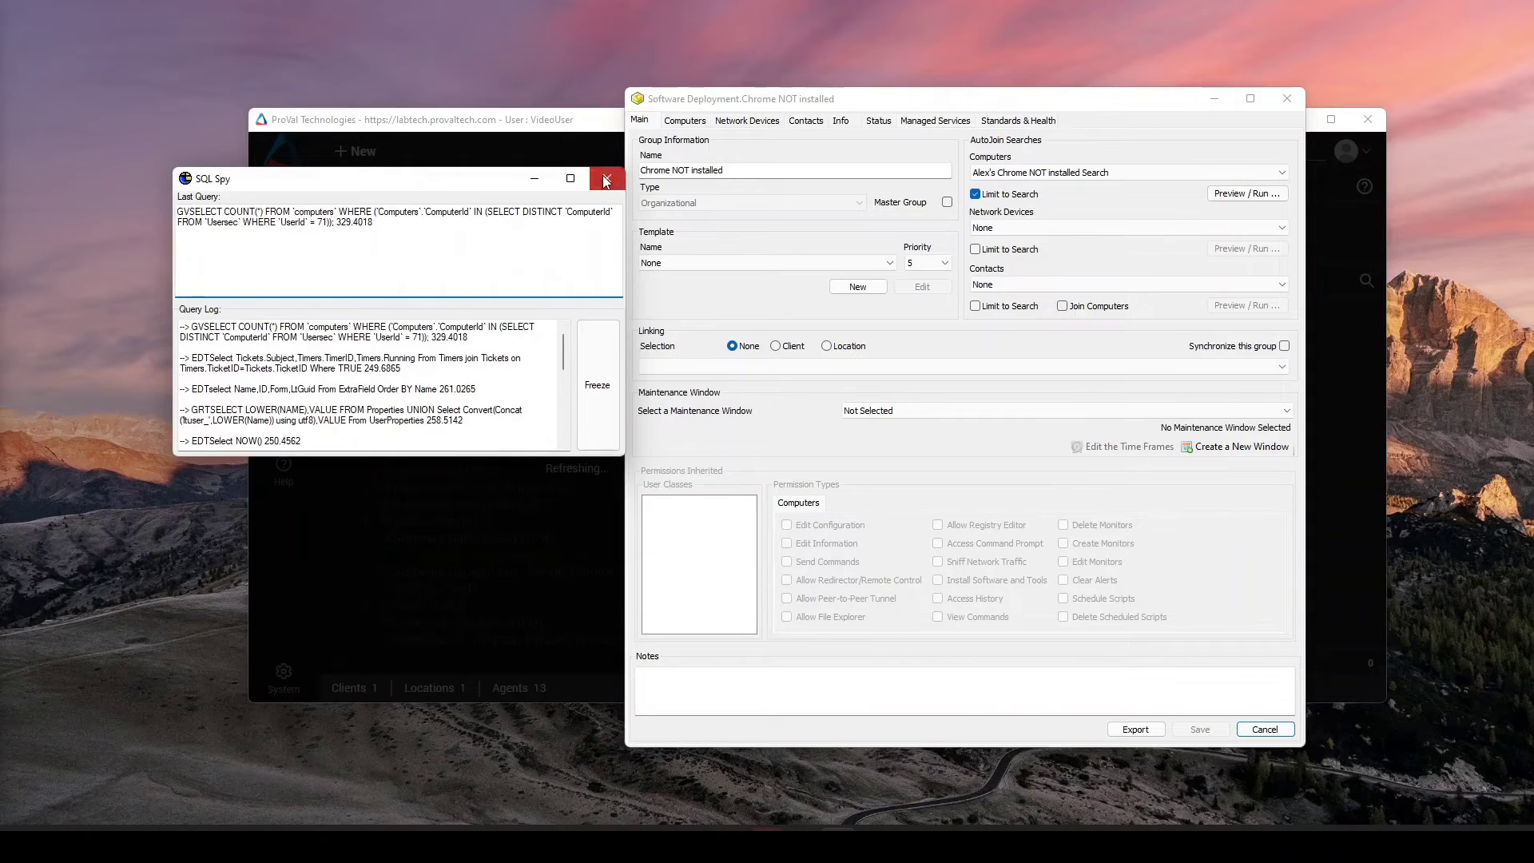
click(606, 179)
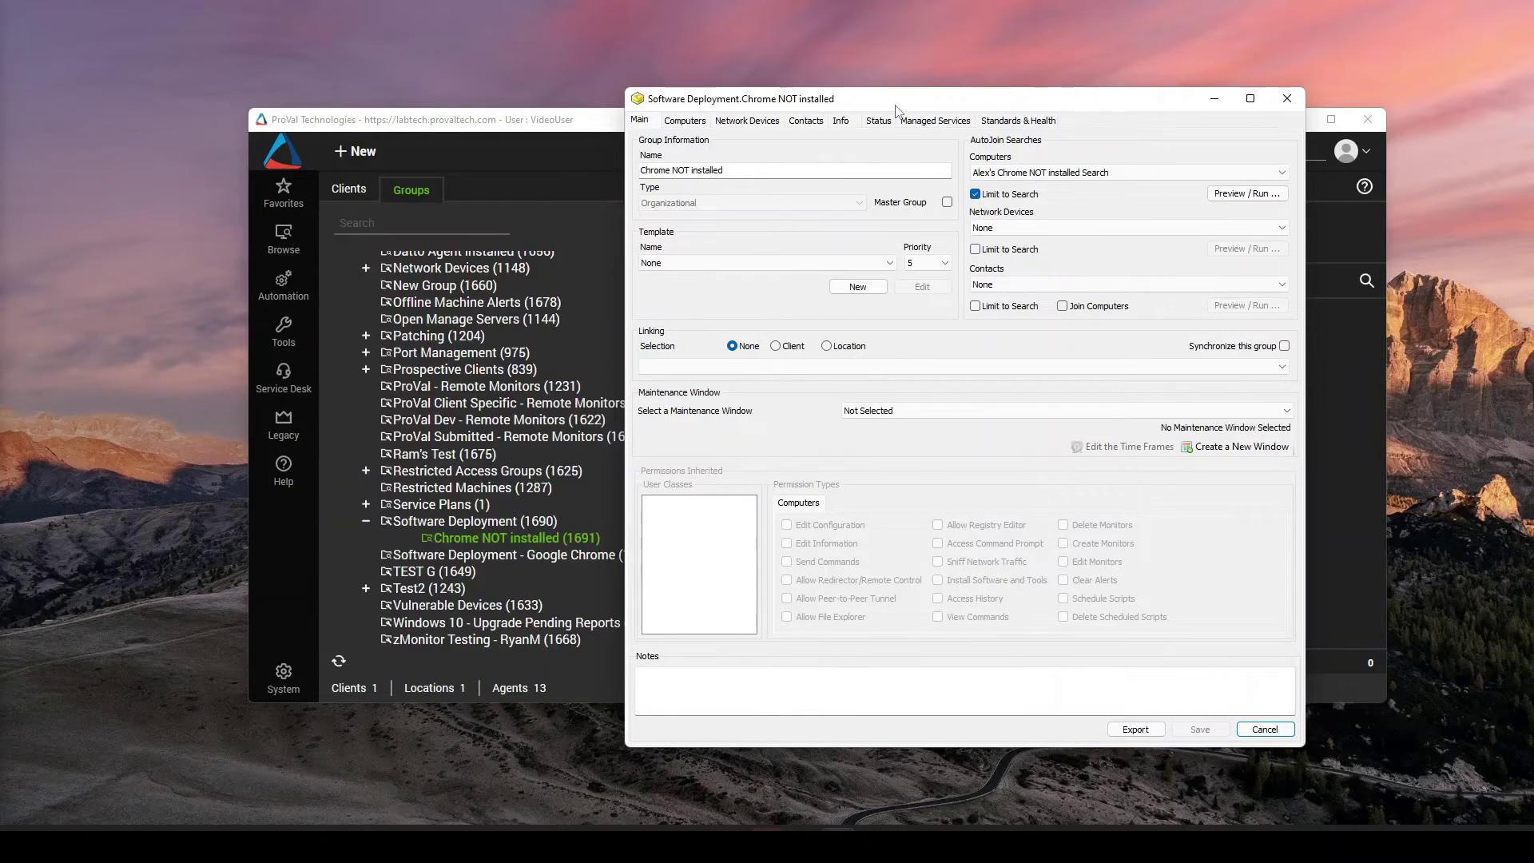
click(534, 144)
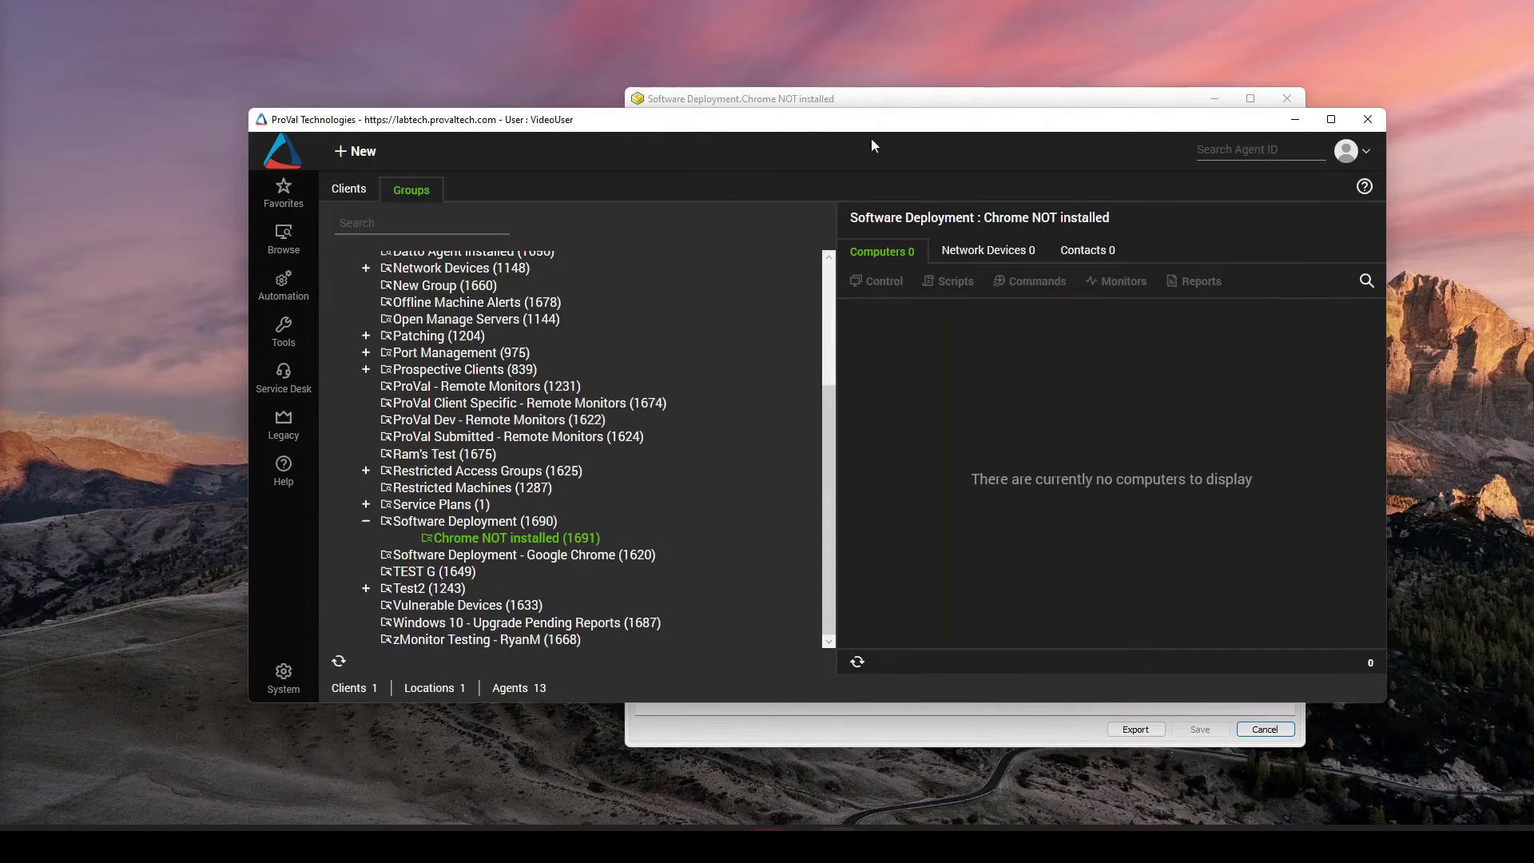
click(869, 99)
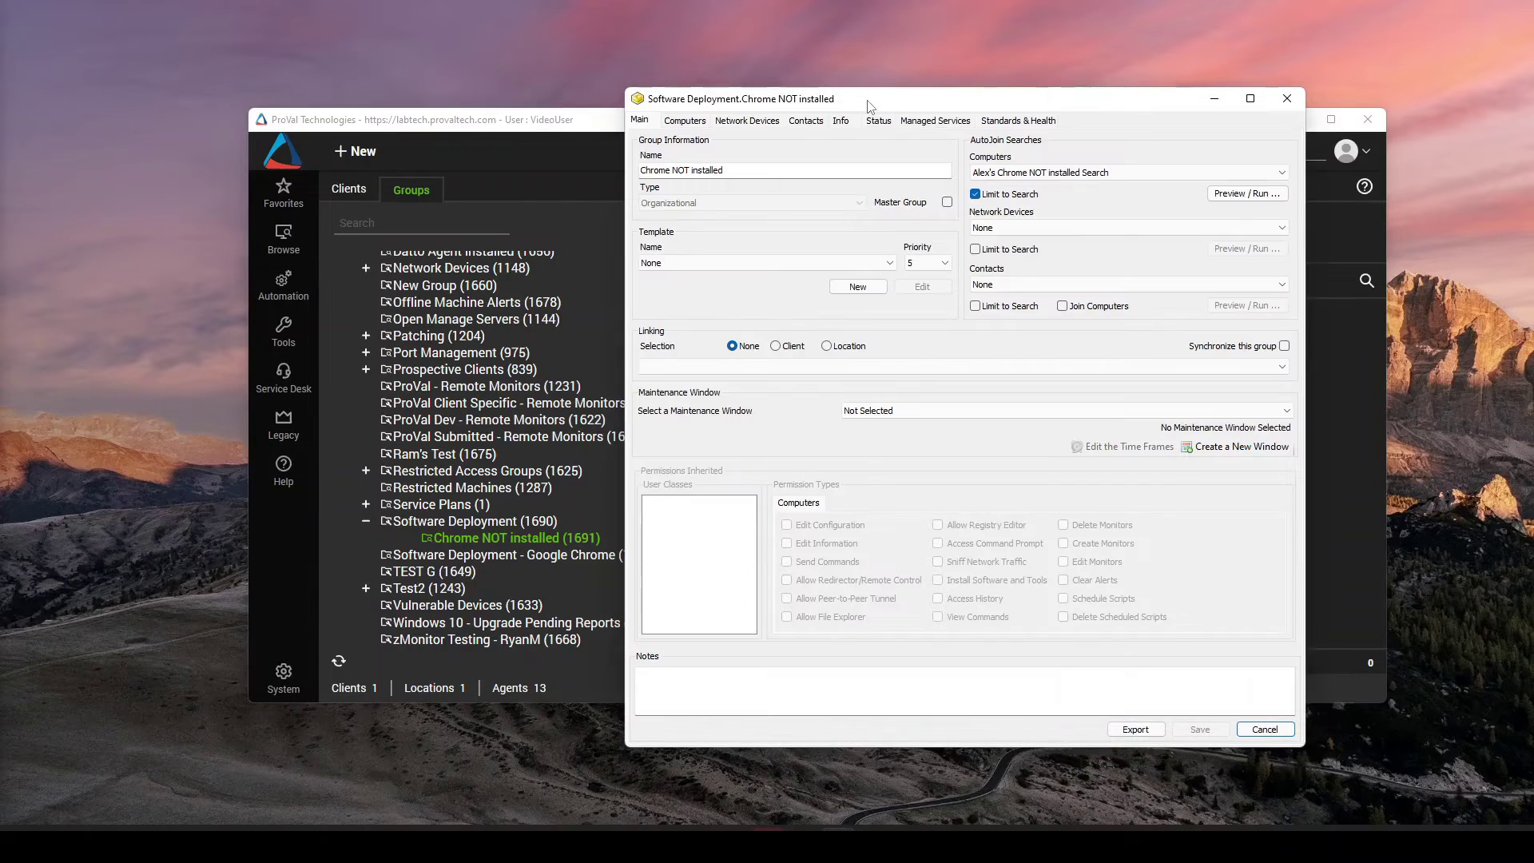
Preview the search's matching computers, add them to the group now, and close the group settings.
click(1262, 200)
click(1261, 197)
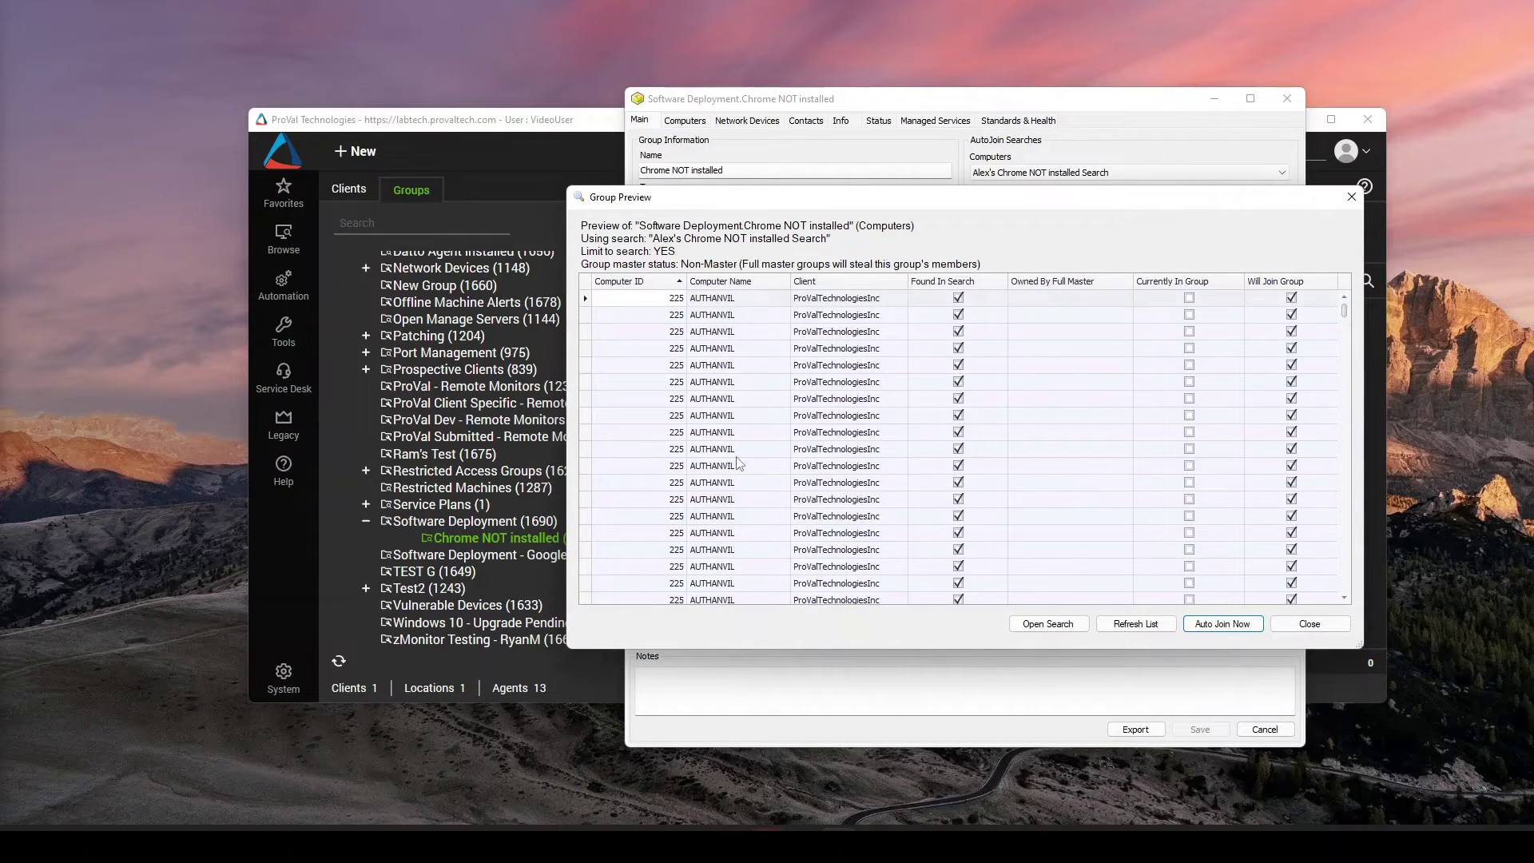
scroll(739, 463, down, 5)
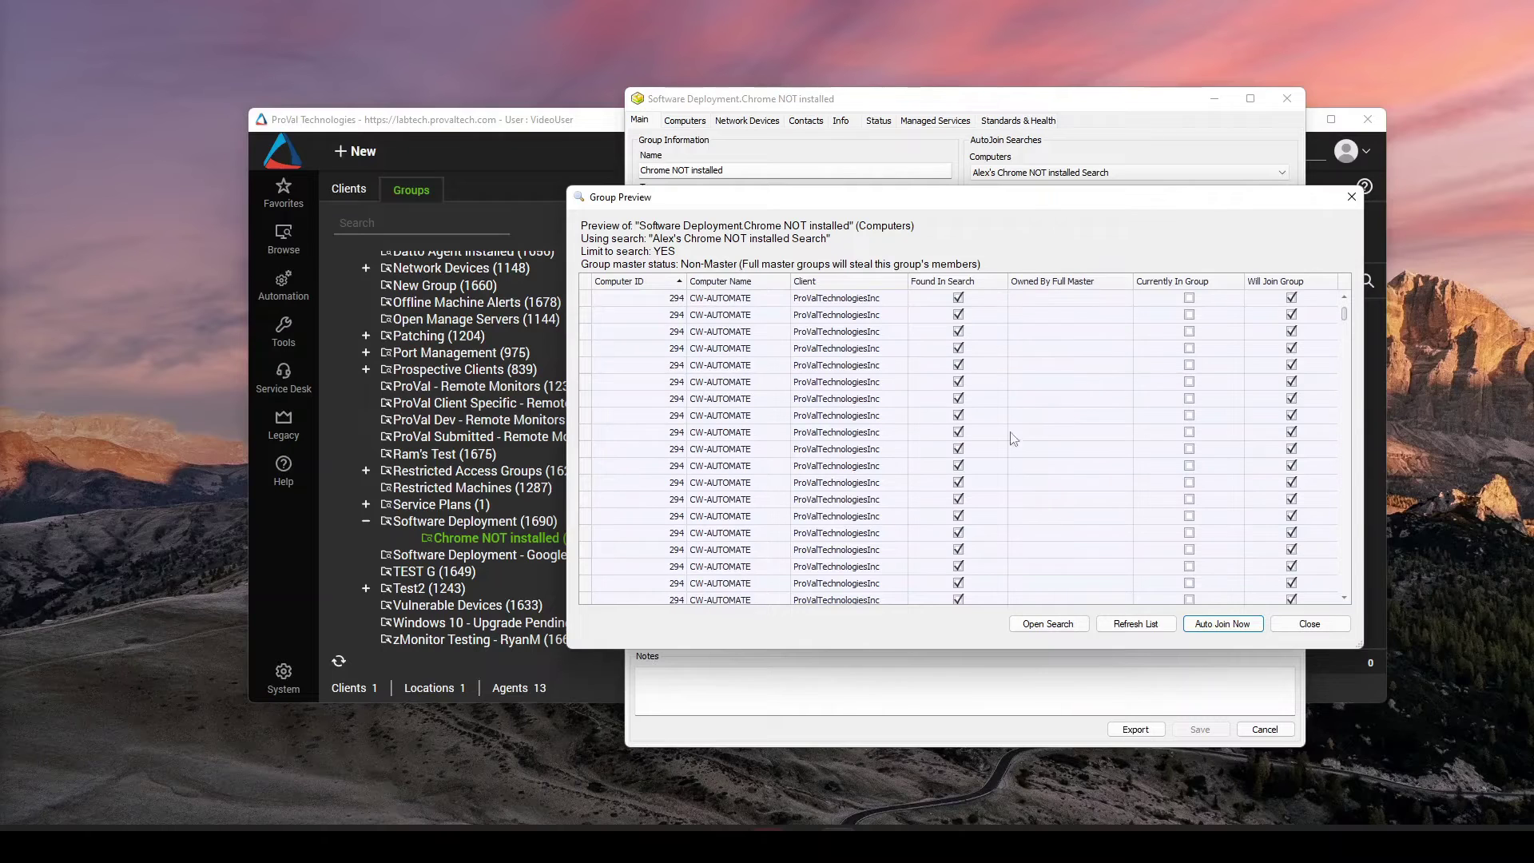
drag(1345, 316, 1355, 280)
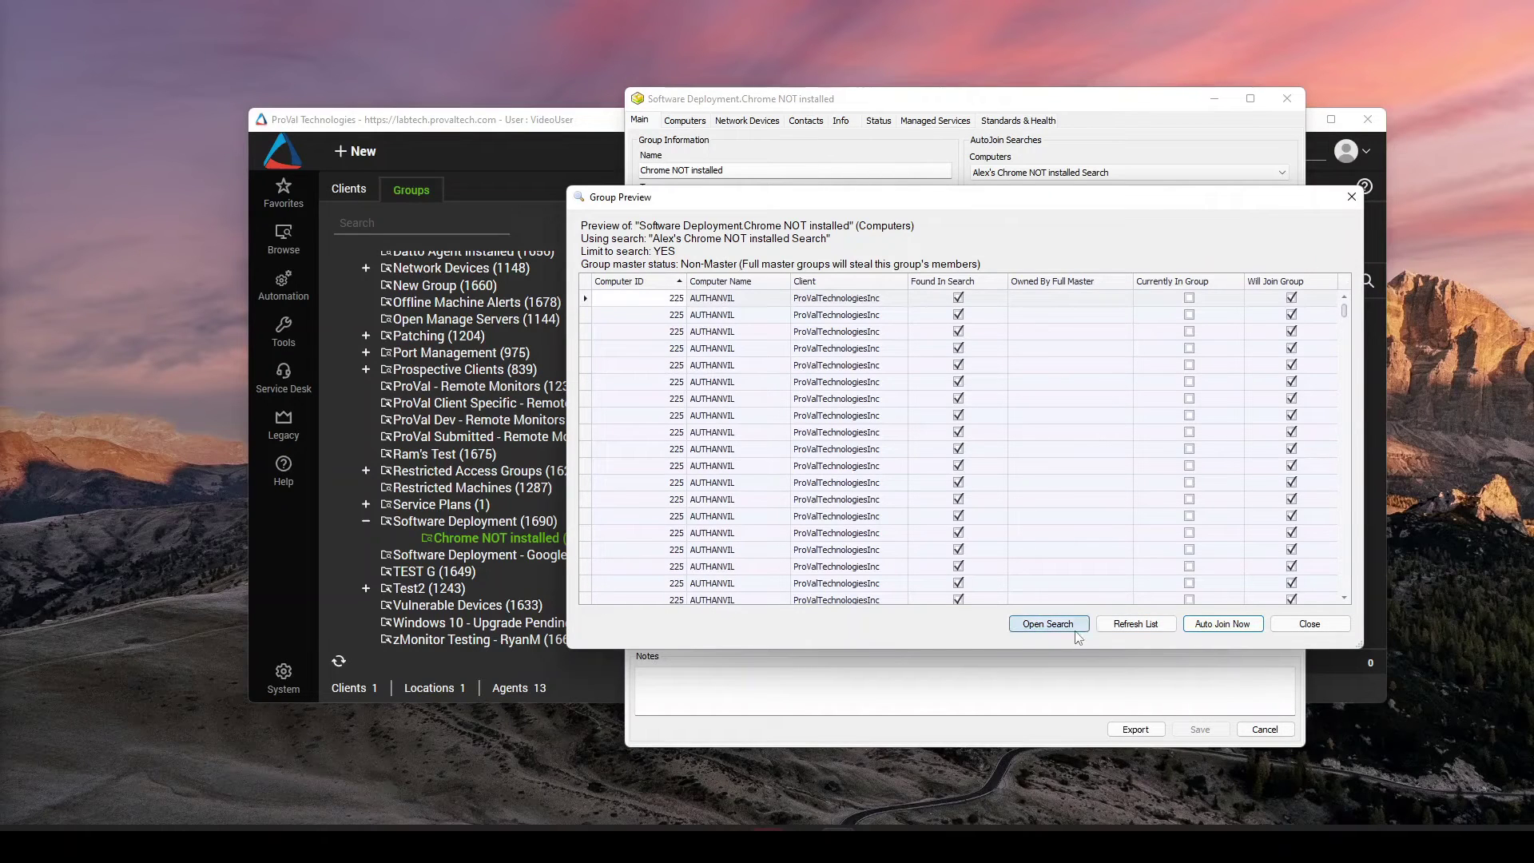
click(1222, 626)
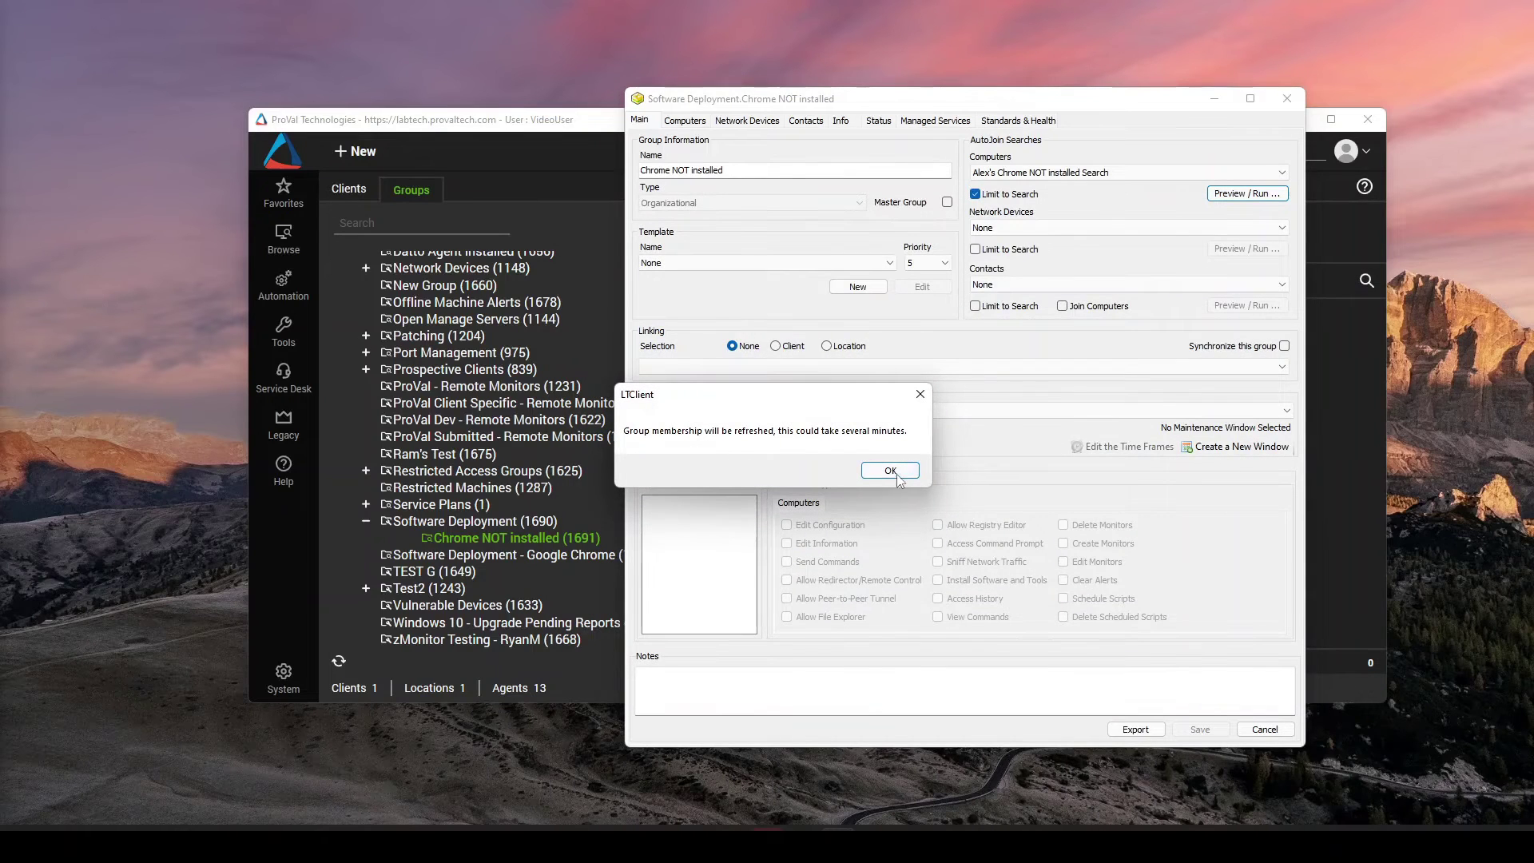
click(890, 471)
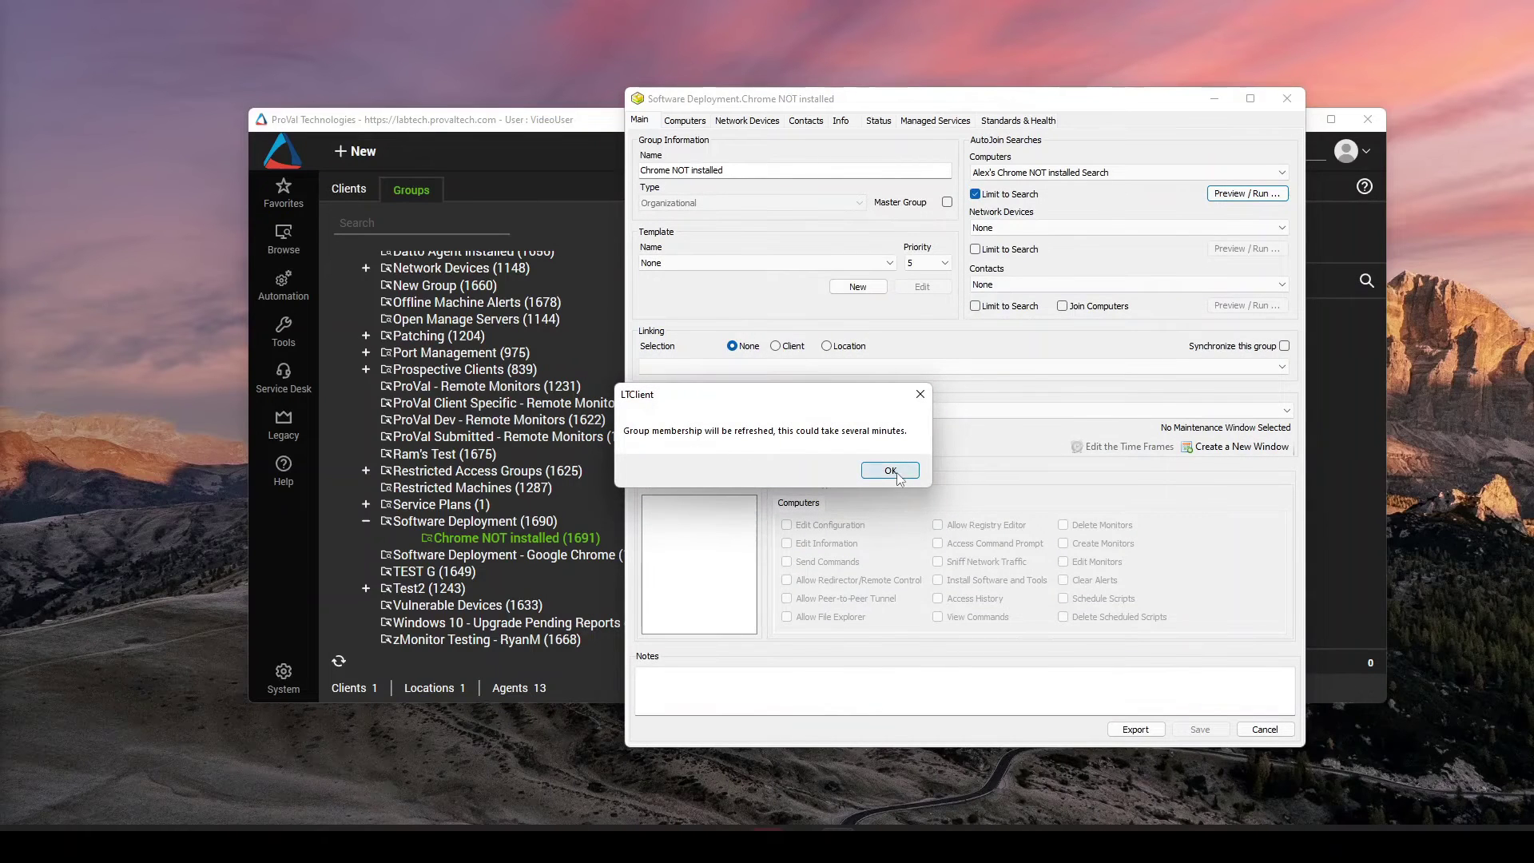
click(1287, 98)
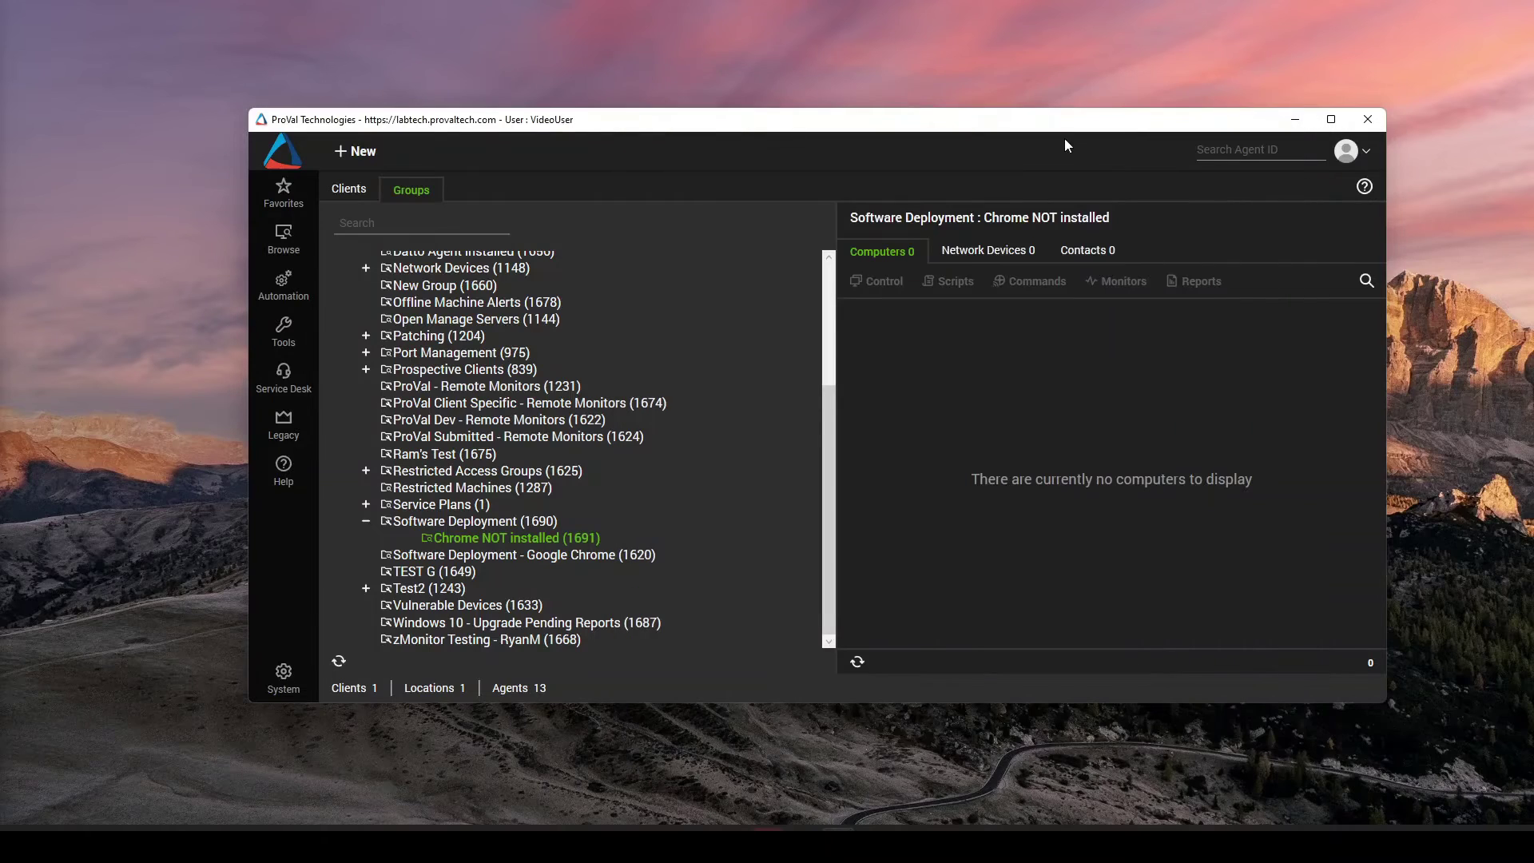
From Help > Server Status, run Refresh Searches and Do Group Refresh, then close the window.
click(284, 469)
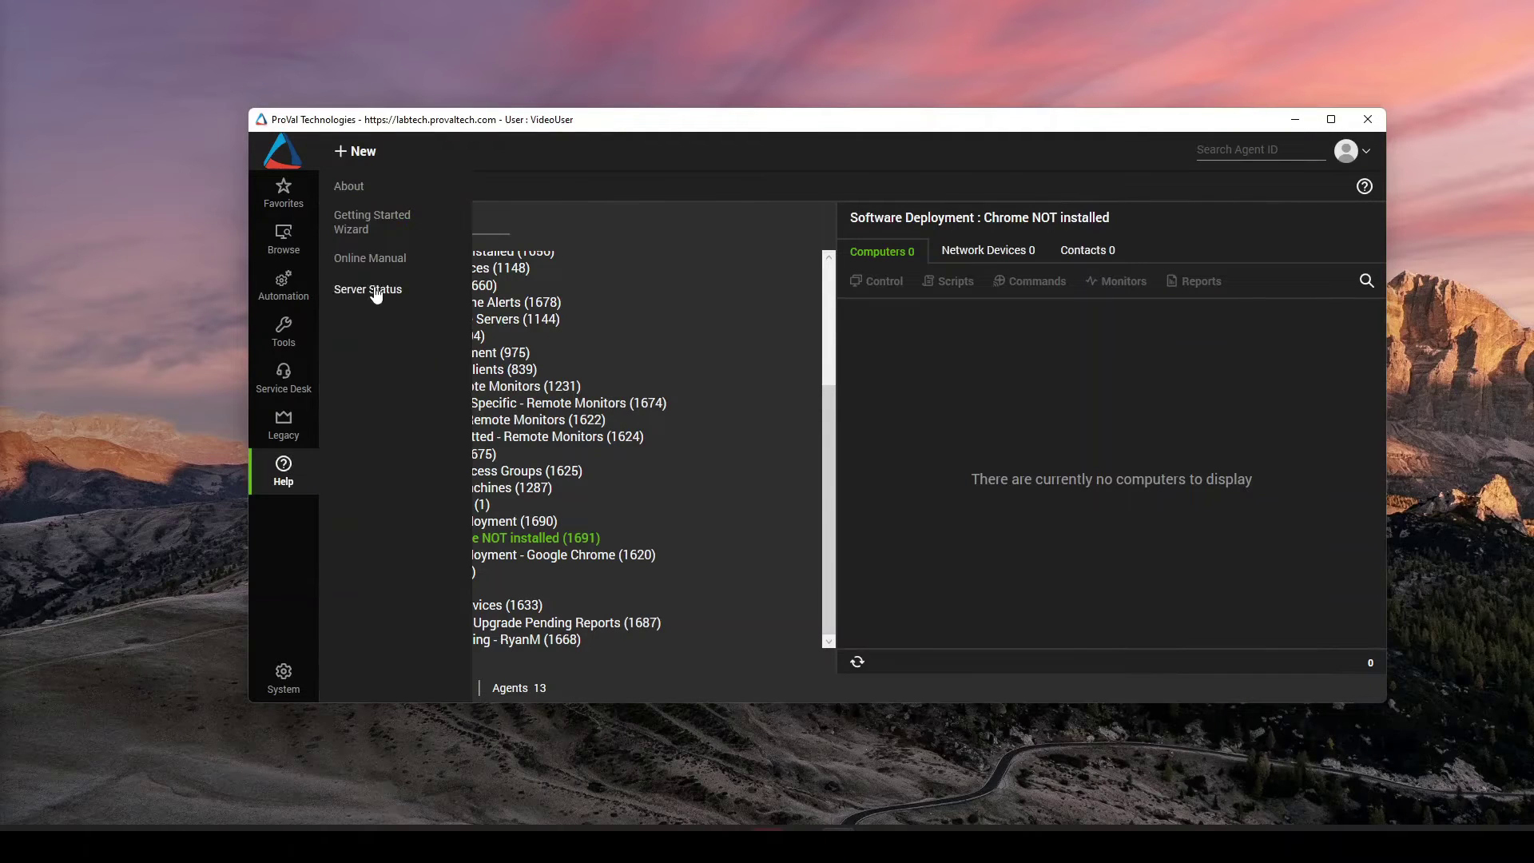
click(373, 289)
drag(300, 32, 799, 142)
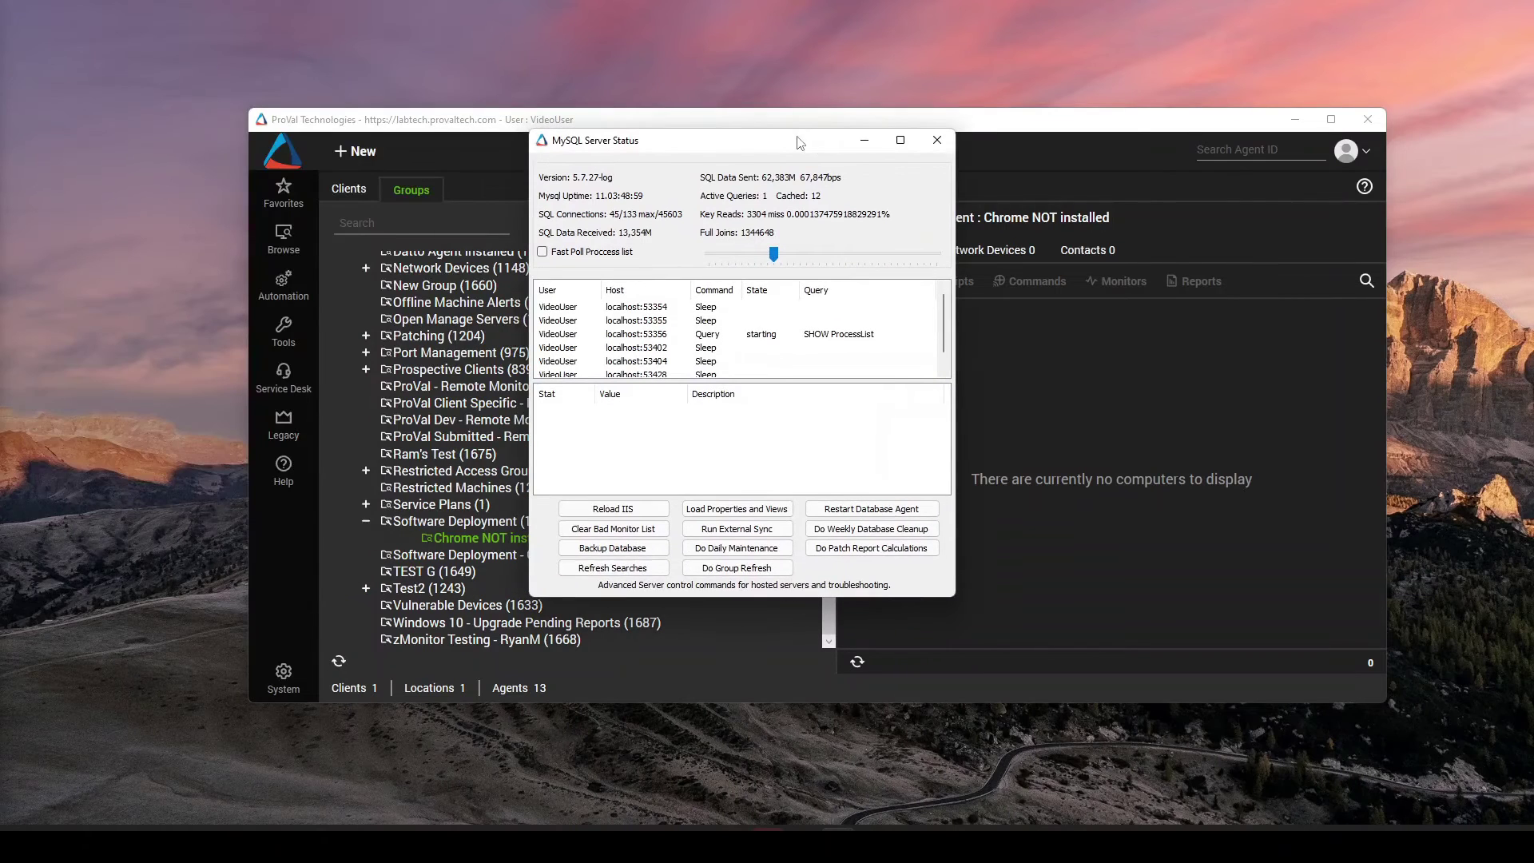
click(603, 570)
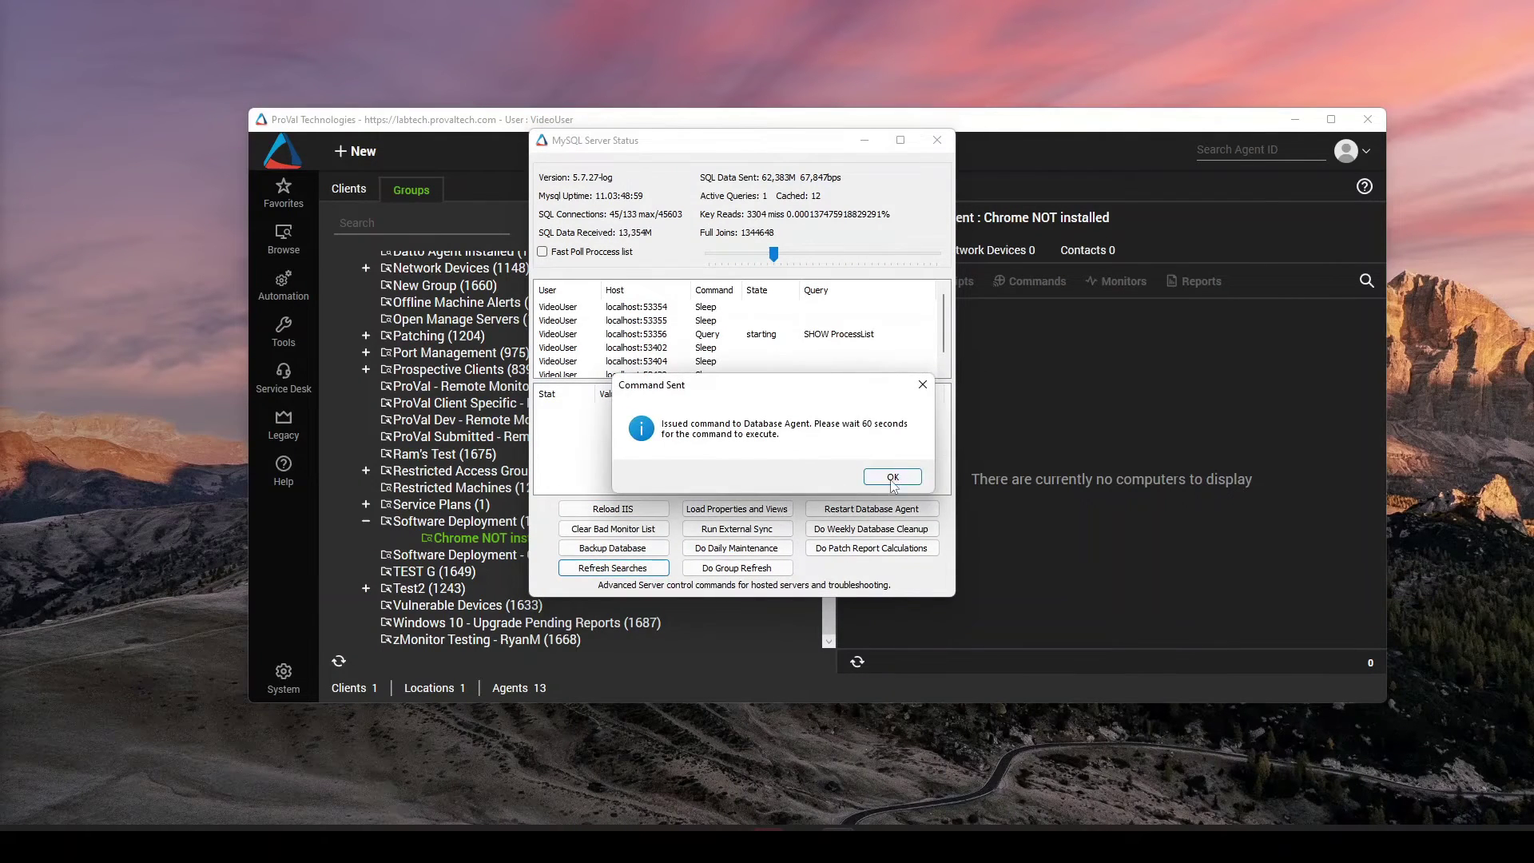
click(892, 477)
click(736, 568)
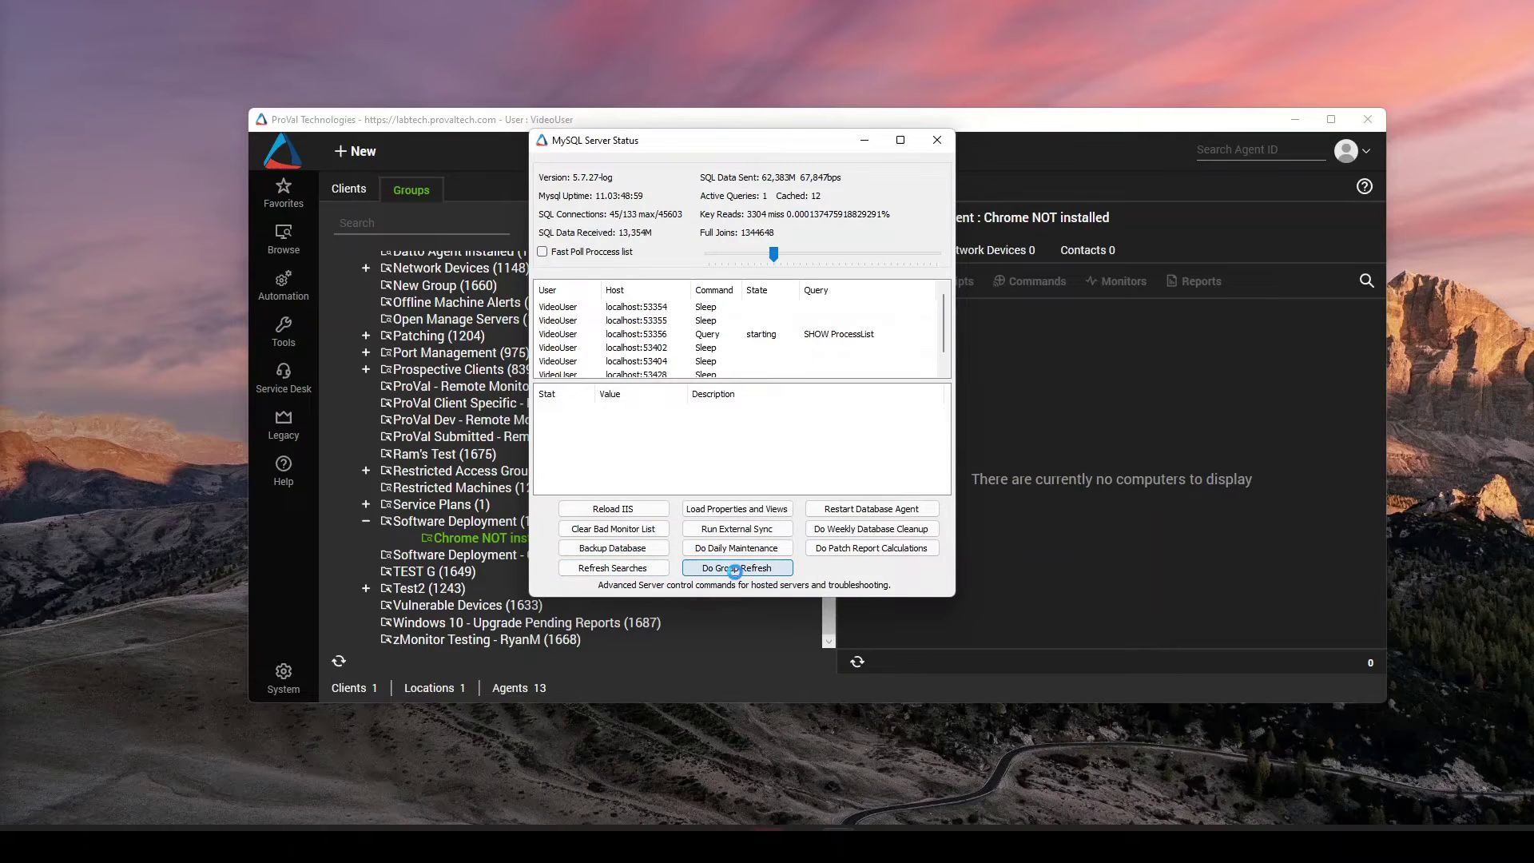
click(893, 477)
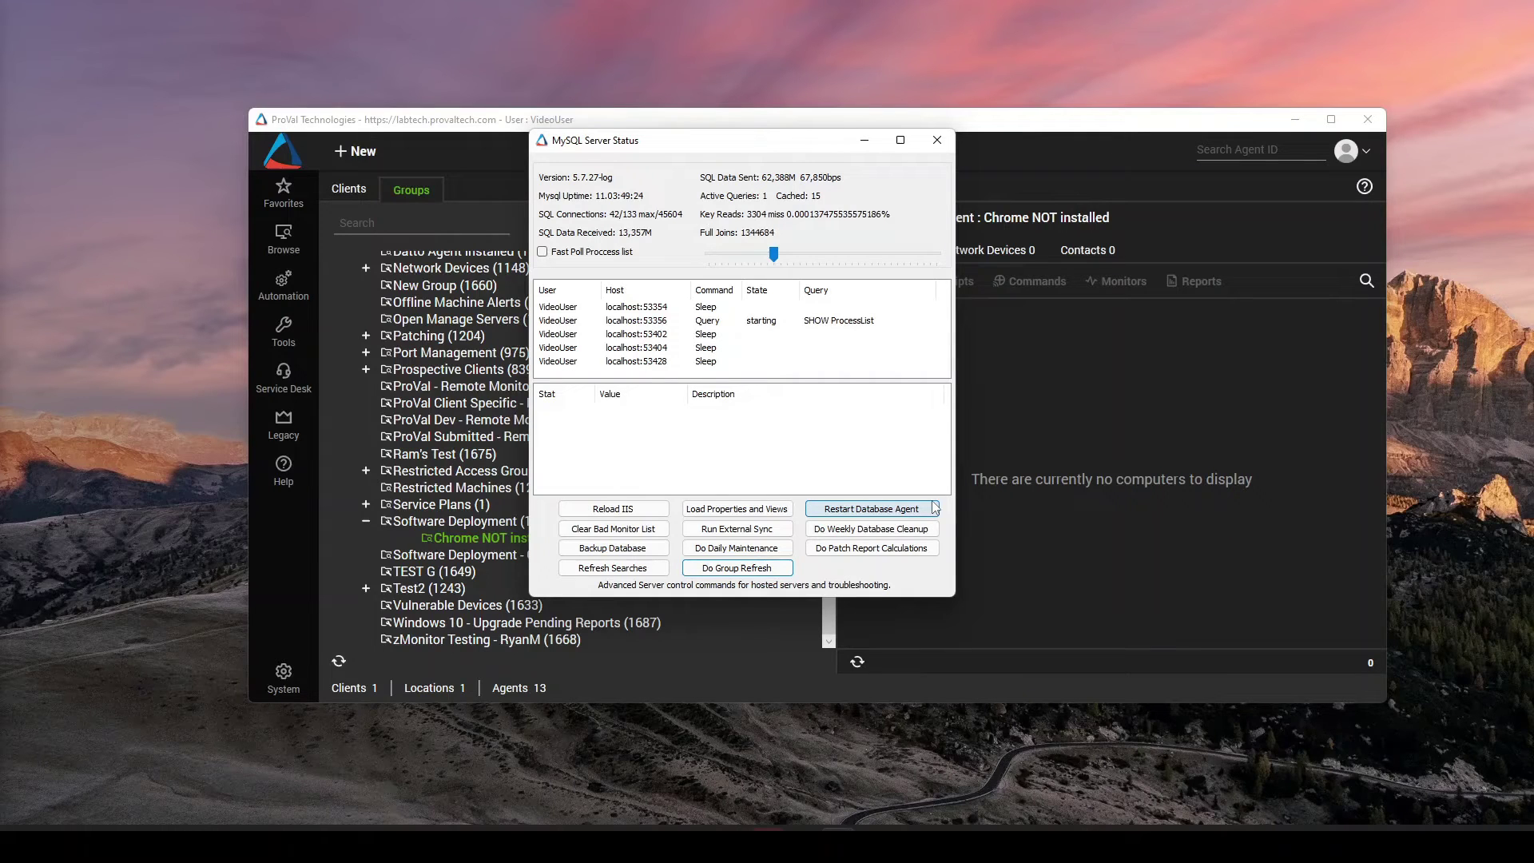
click(932, 142)
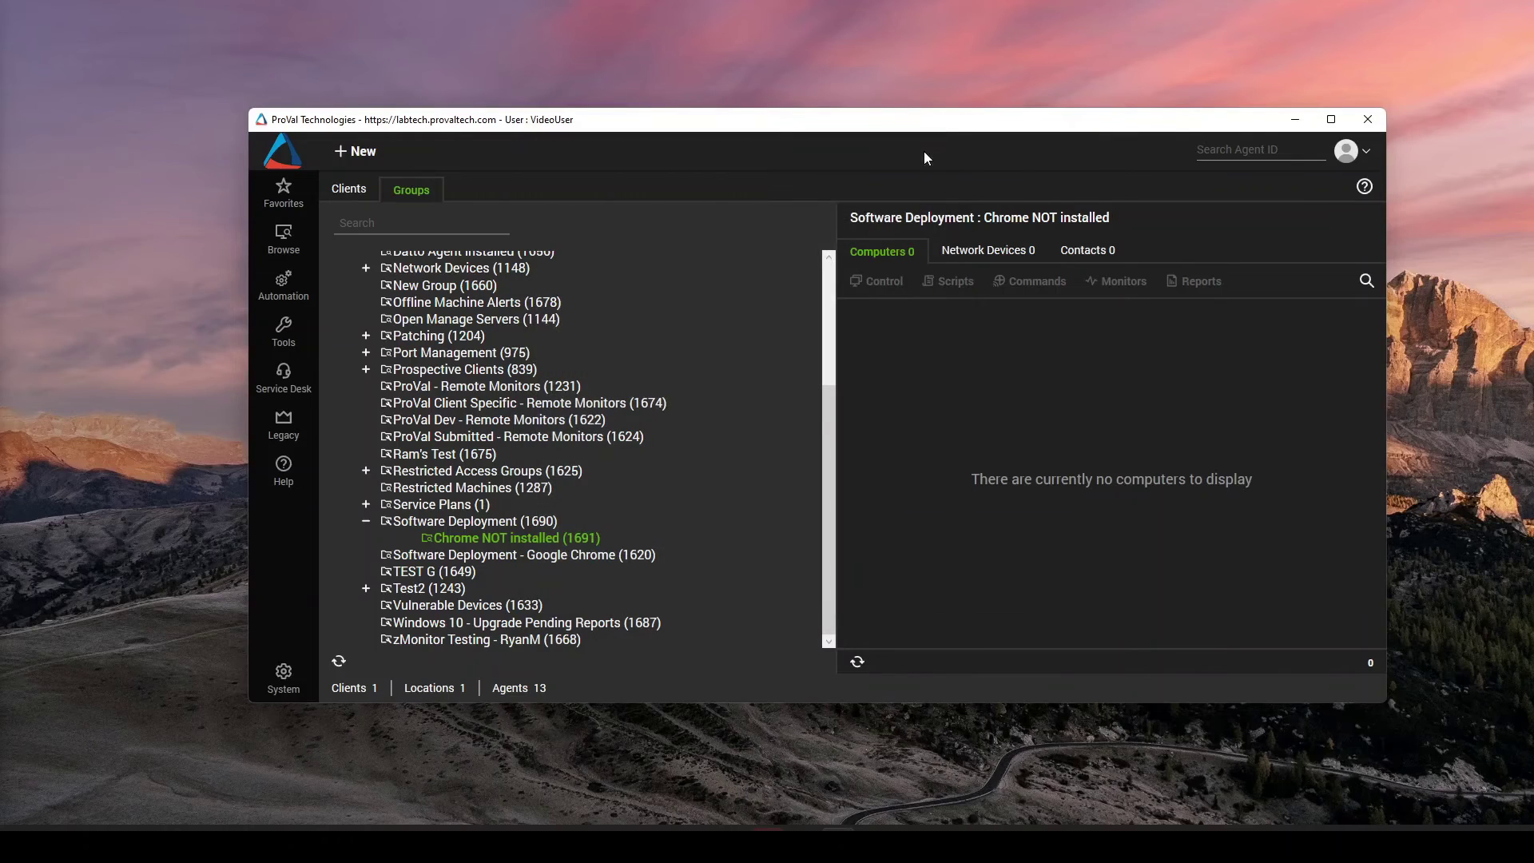
Reload the Computers list so Chrome NOT installed shows 13 computers, and open its settings.
click(858, 666)
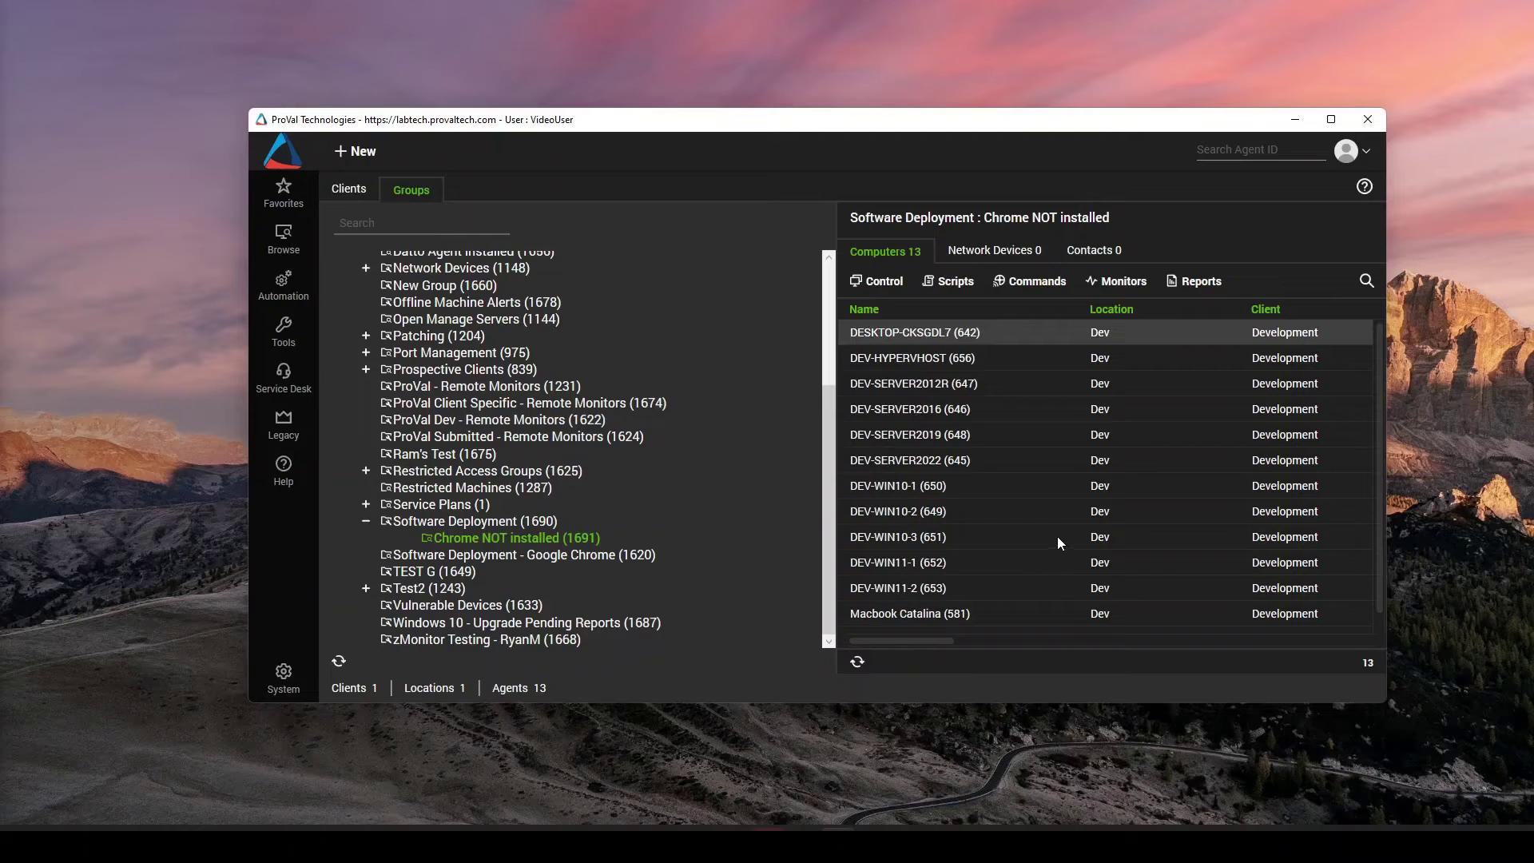
double_click(568, 541)
In the group's Scheduled Scripts, pick Examples\Google\Chrome Installer, leaving the schedule set to once.
click(684, 120)
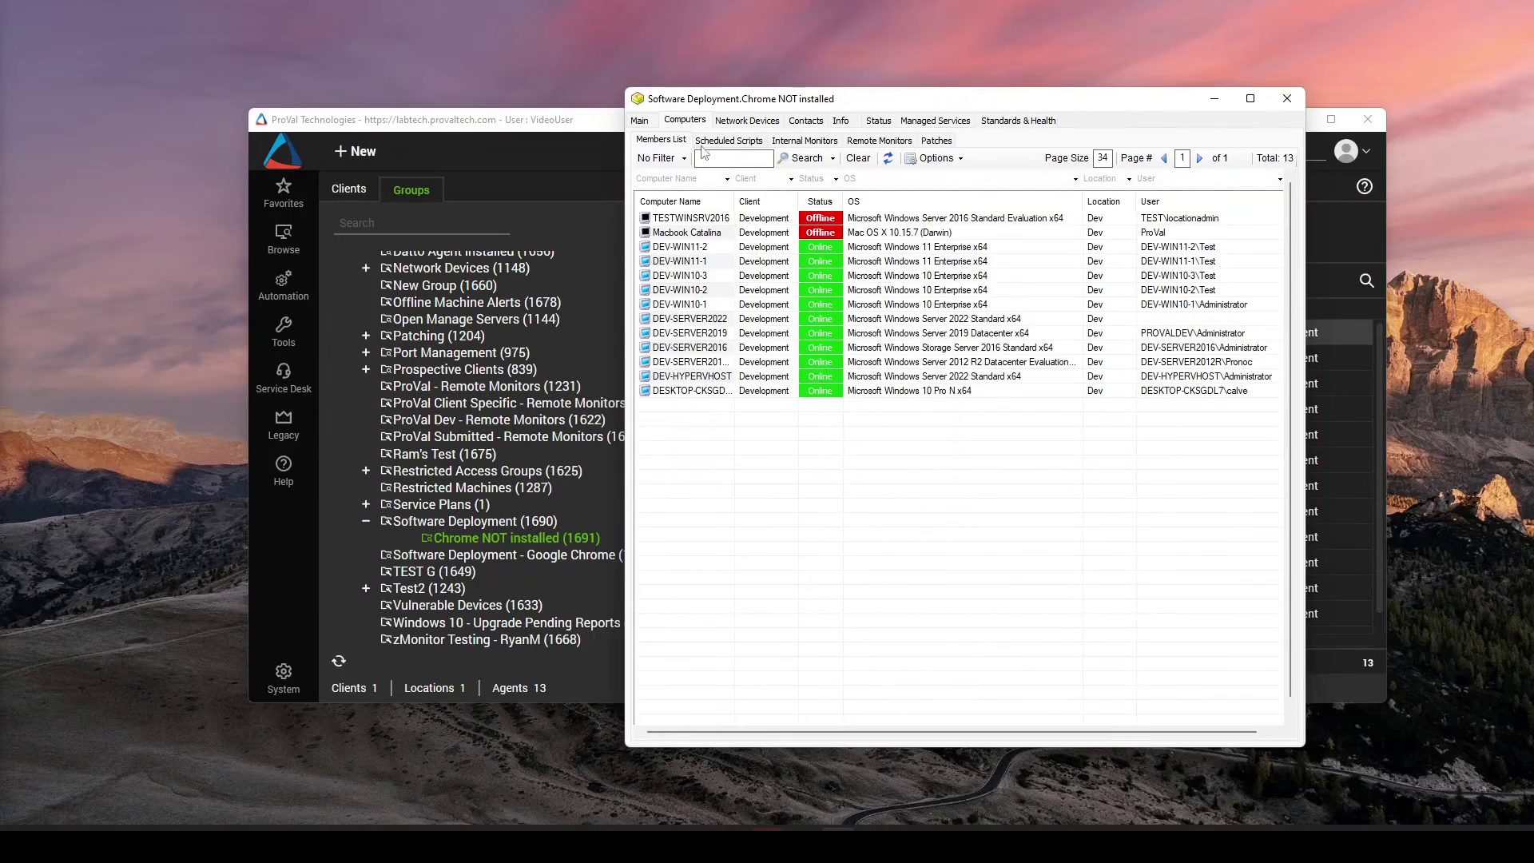
click(734, 141)
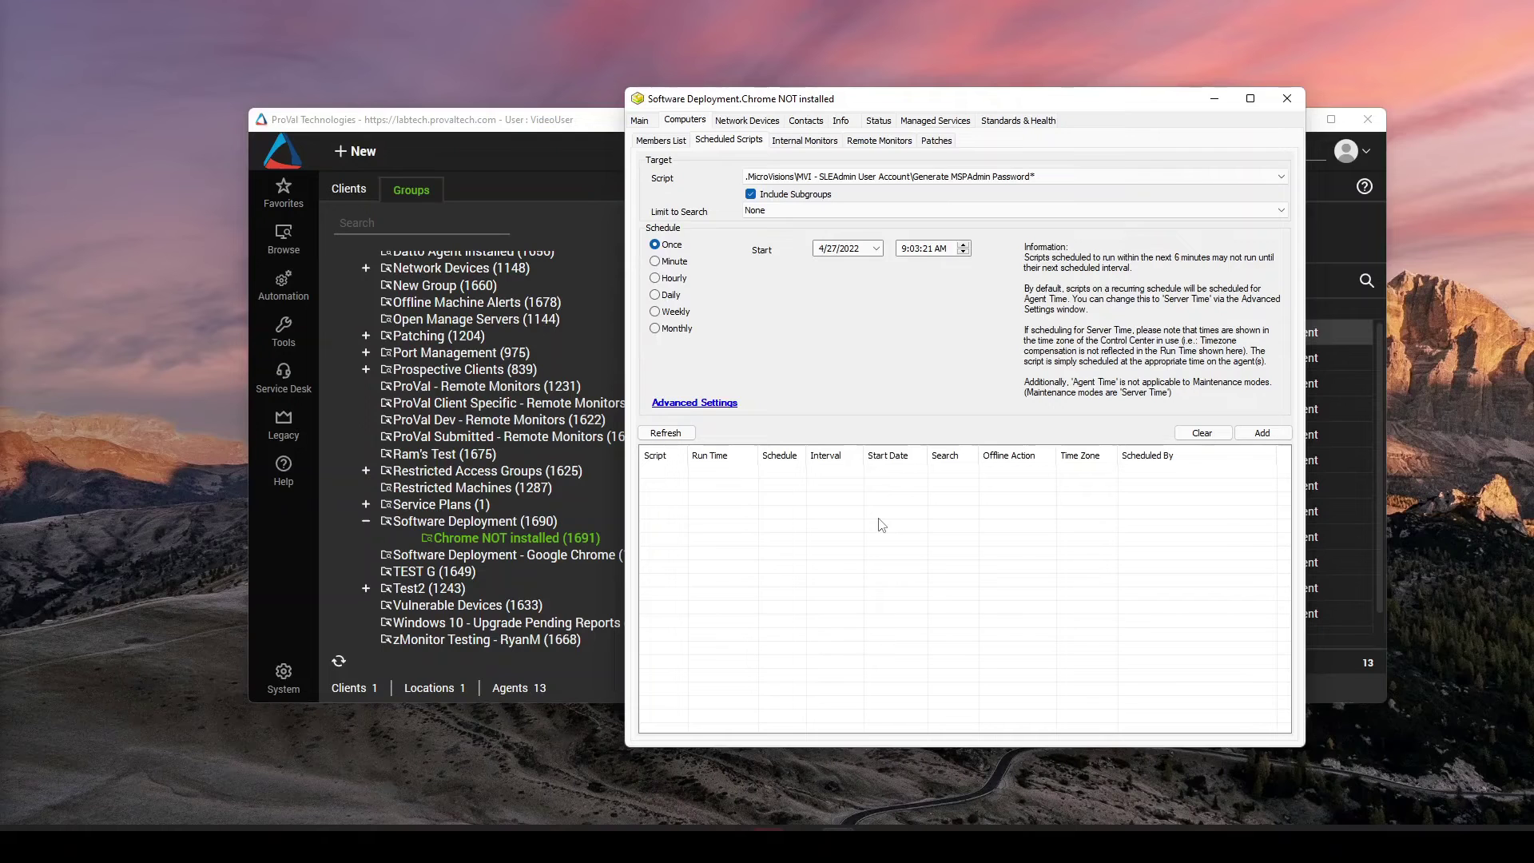
click(856, 178)
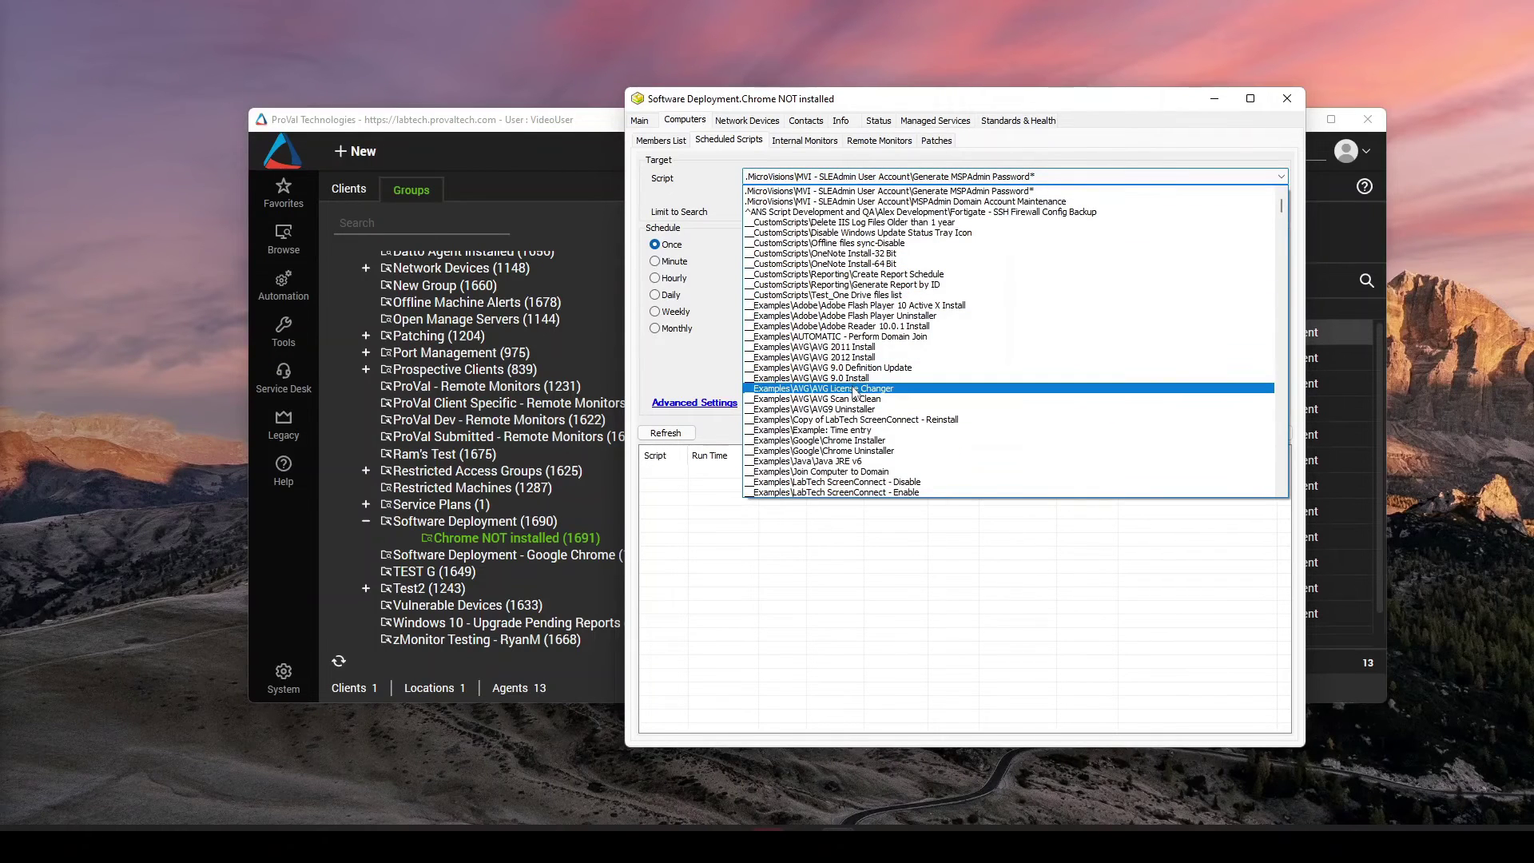
click(857, 442)
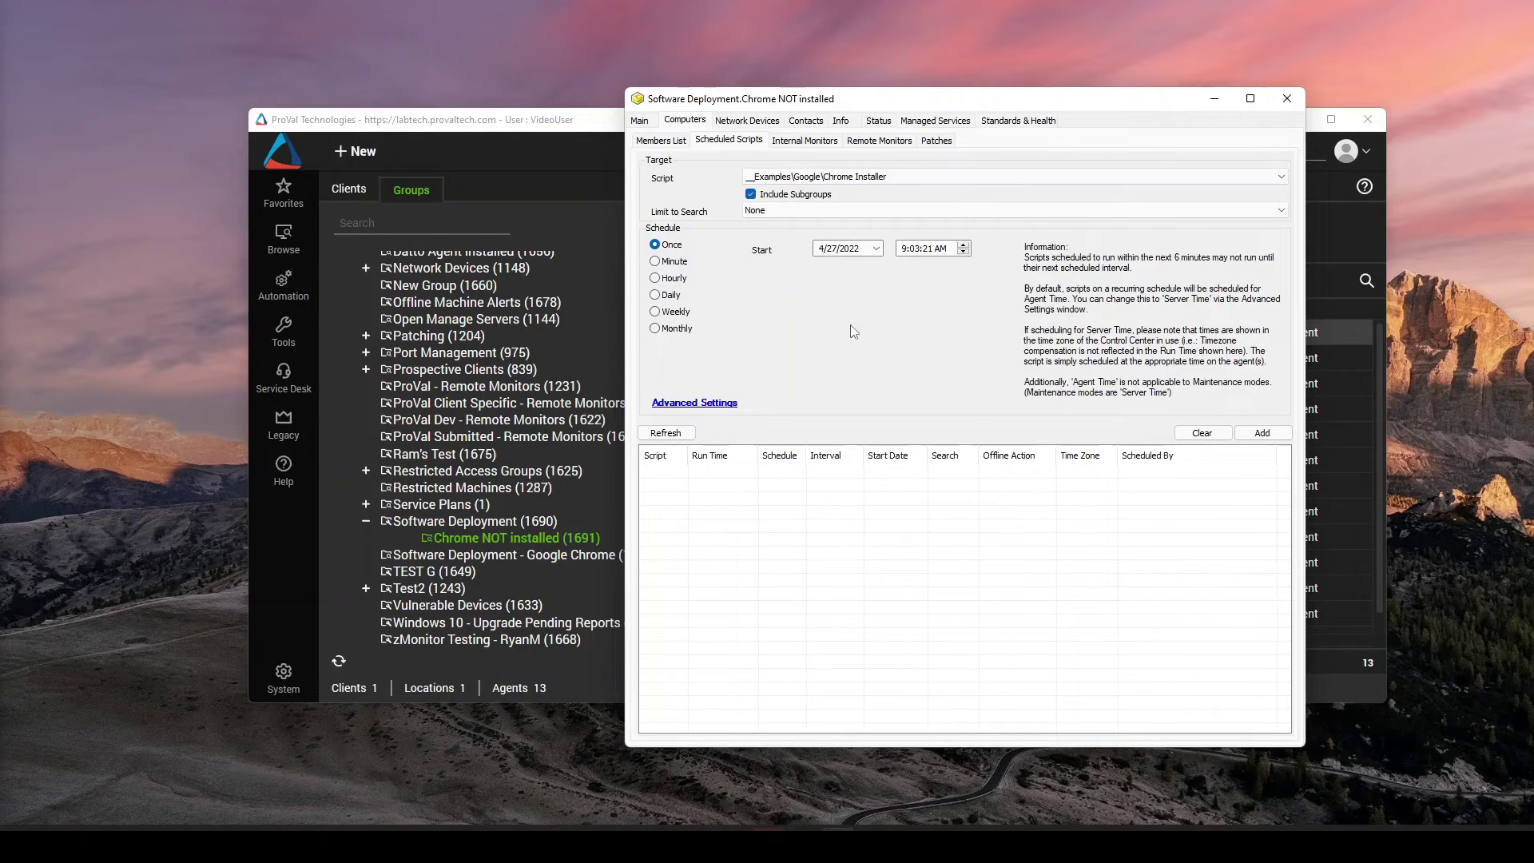
click(670, 294)
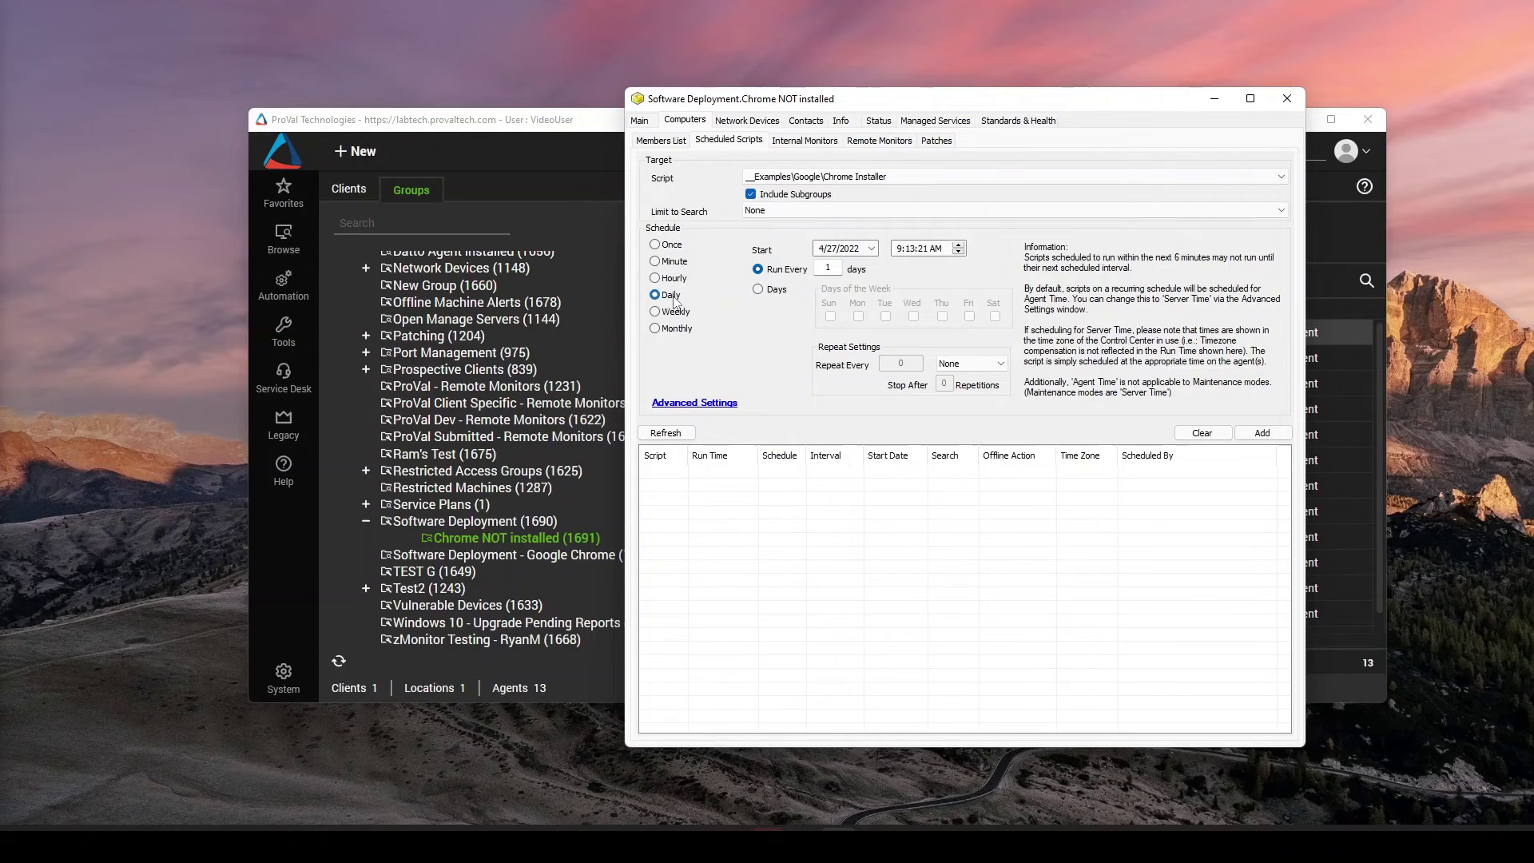
click(676, 246)
drag(855, 106, 631, 56)
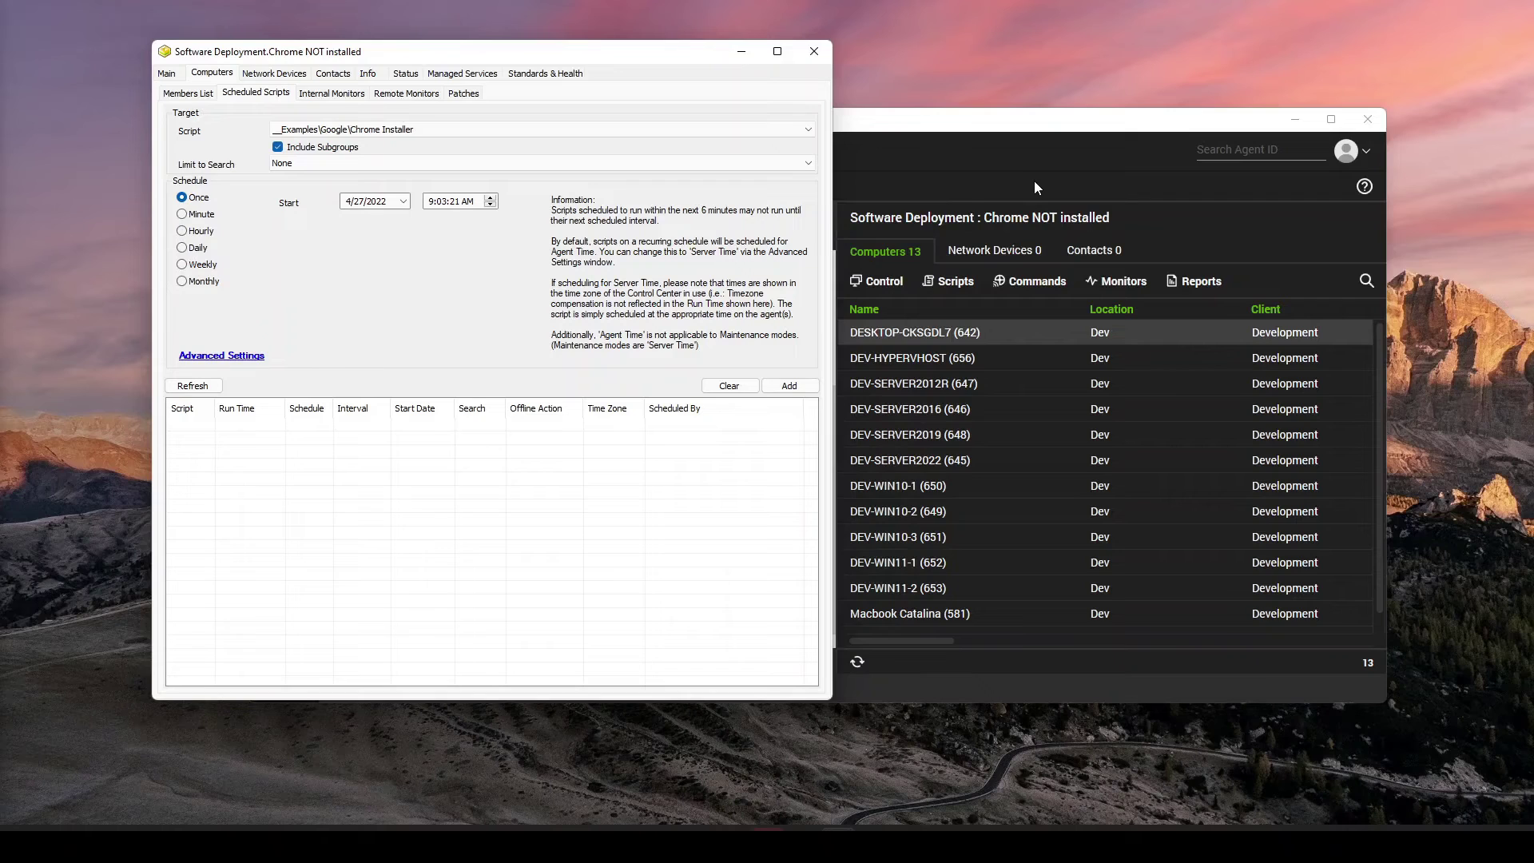
Schedule Chrome Installer daily every 1 day, skipping offline agents, and add it to the group.
click(201, 250)
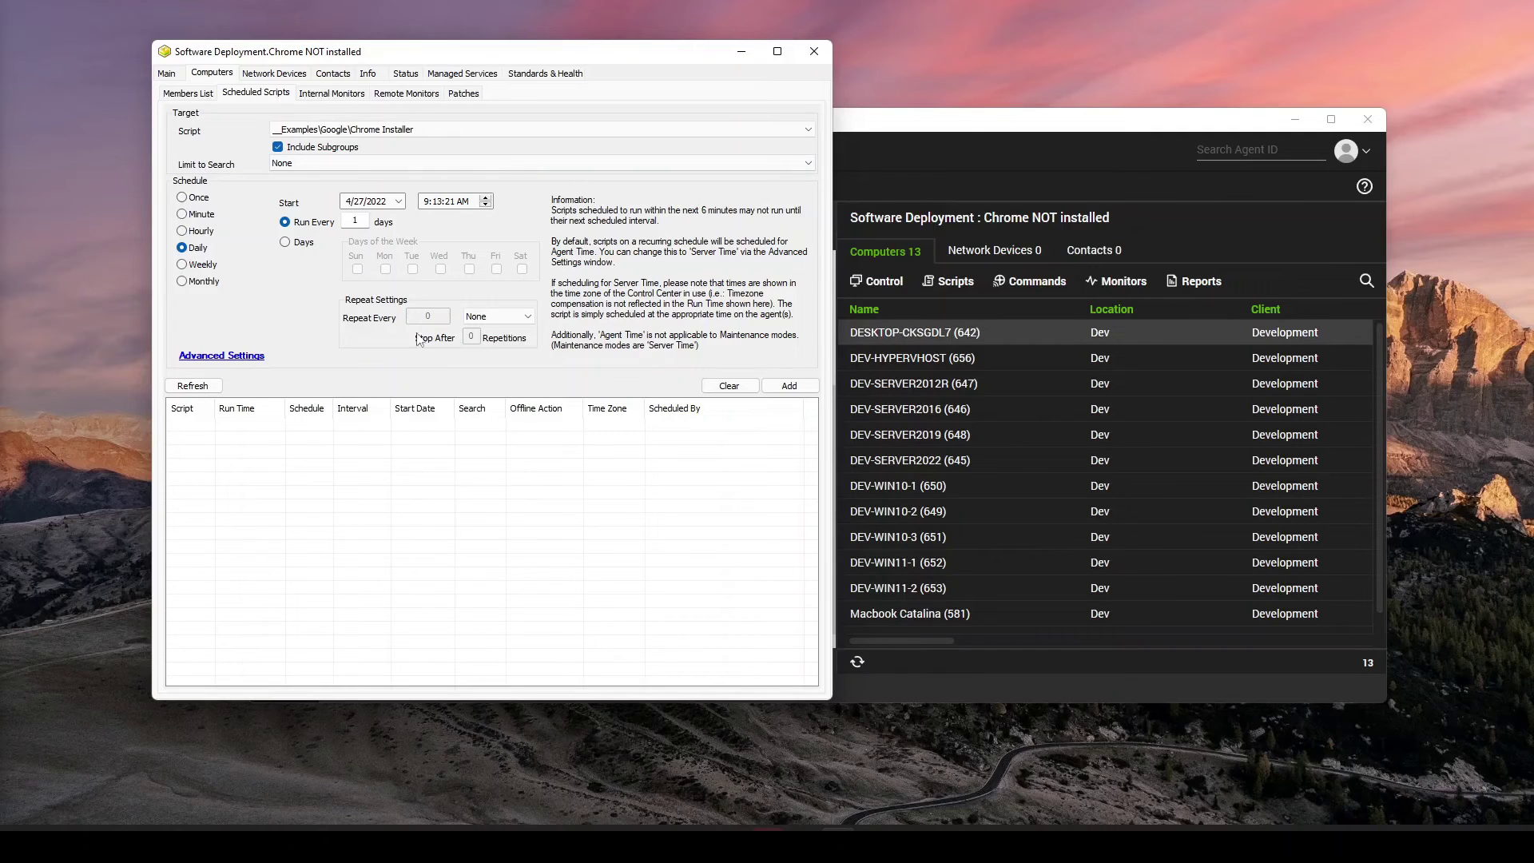
click(239, 357)
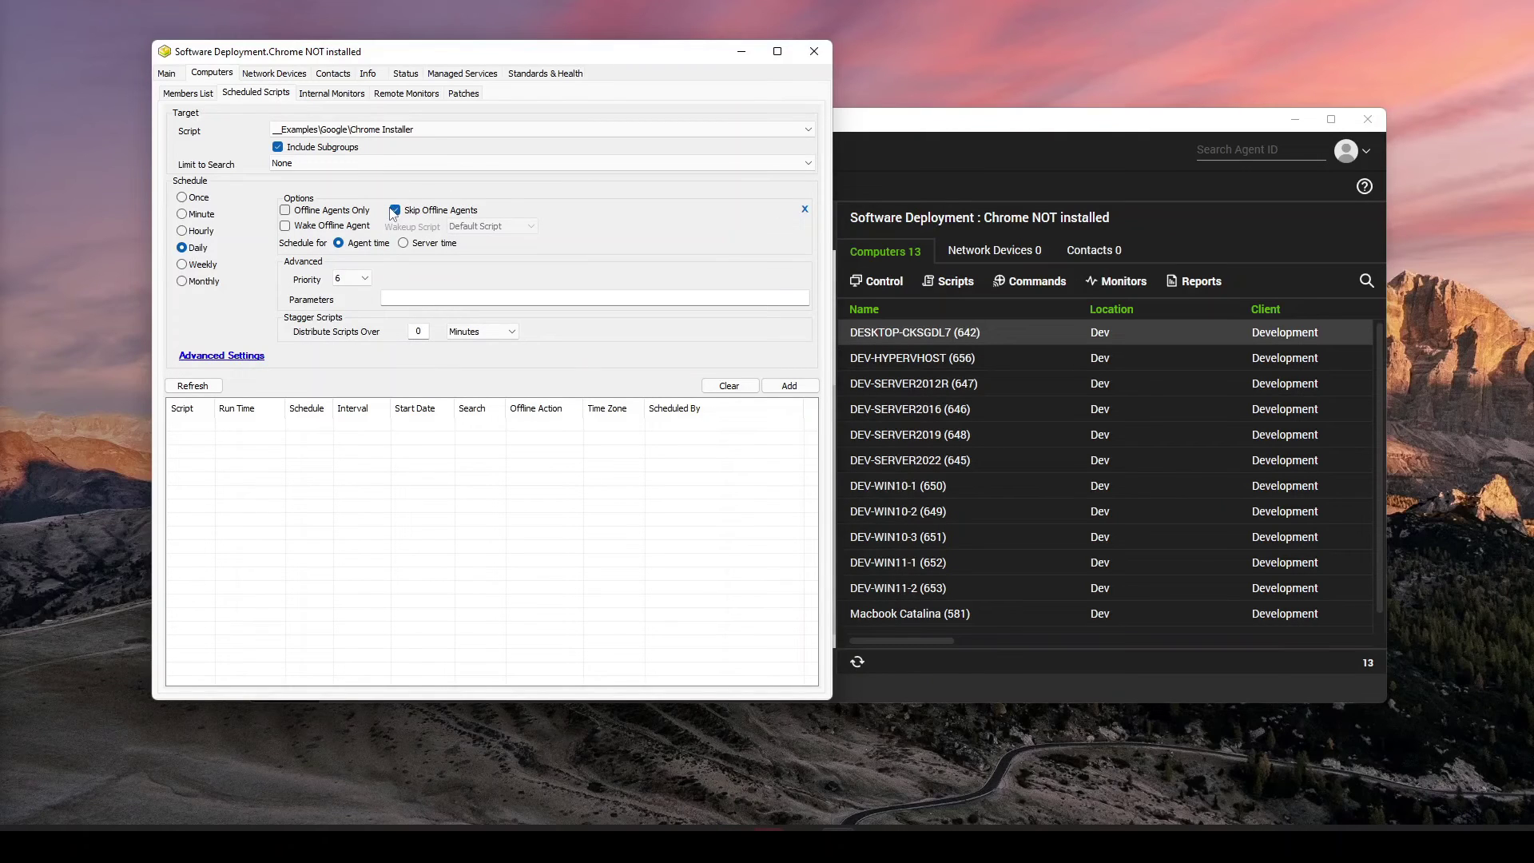
click(805, 209)
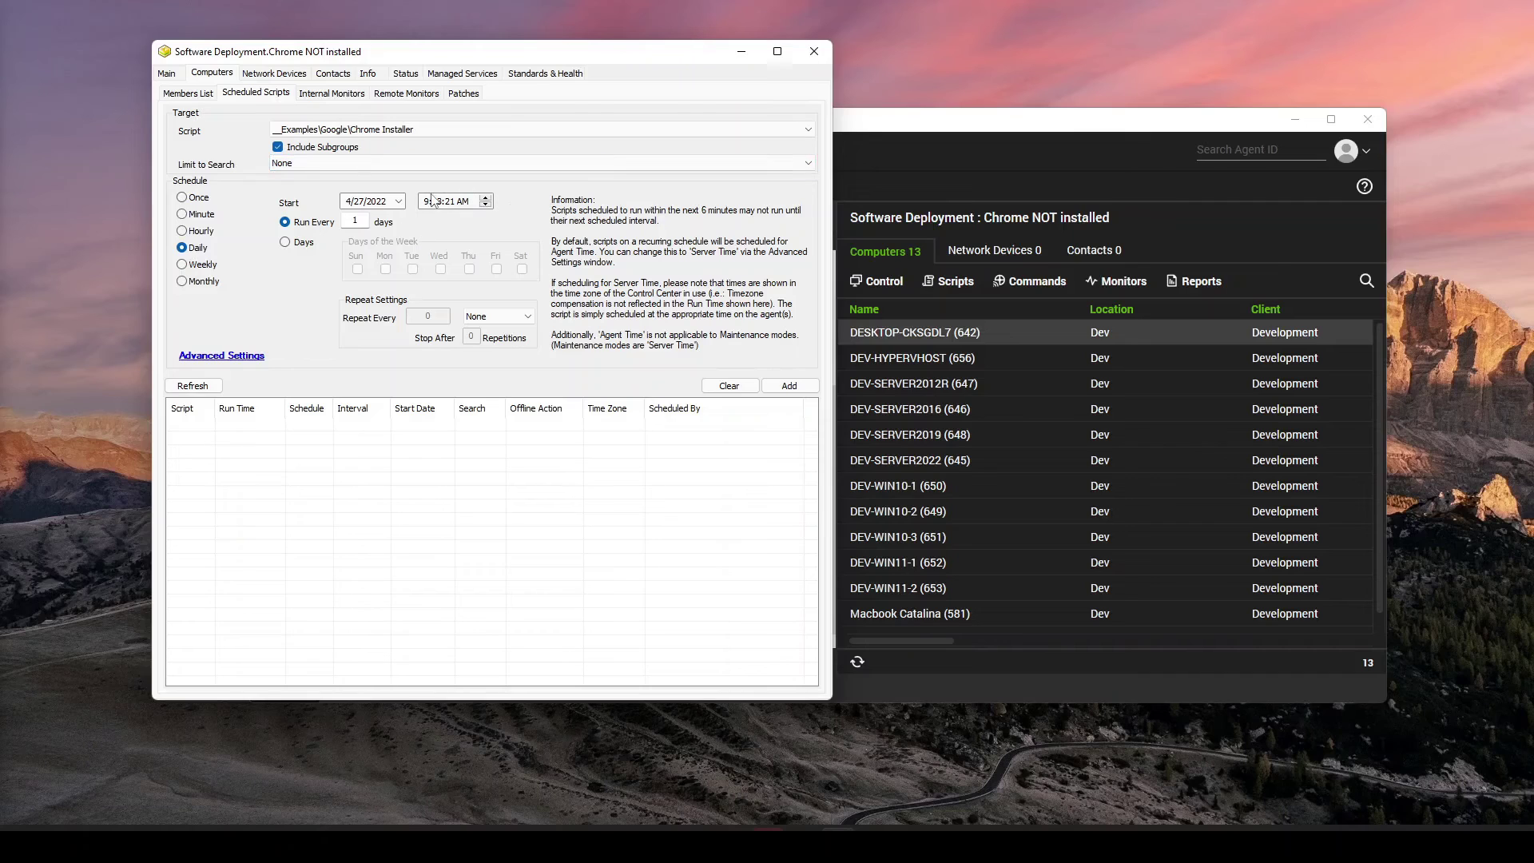
click(787, 386)
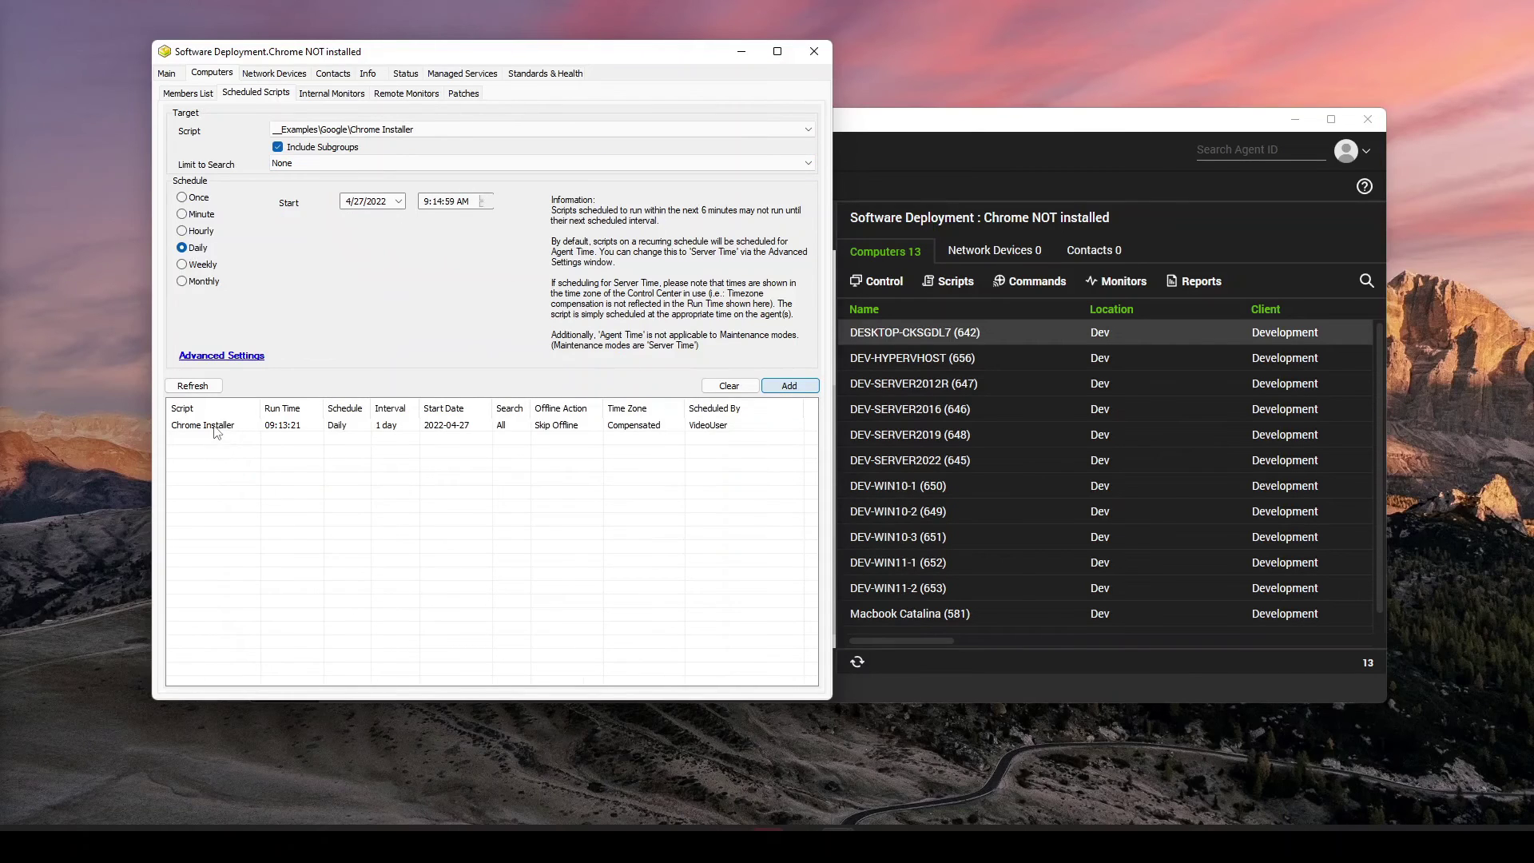
Review the saved Chrome Installer daily schedule, then bring the main console window forward.
click(215, 426)
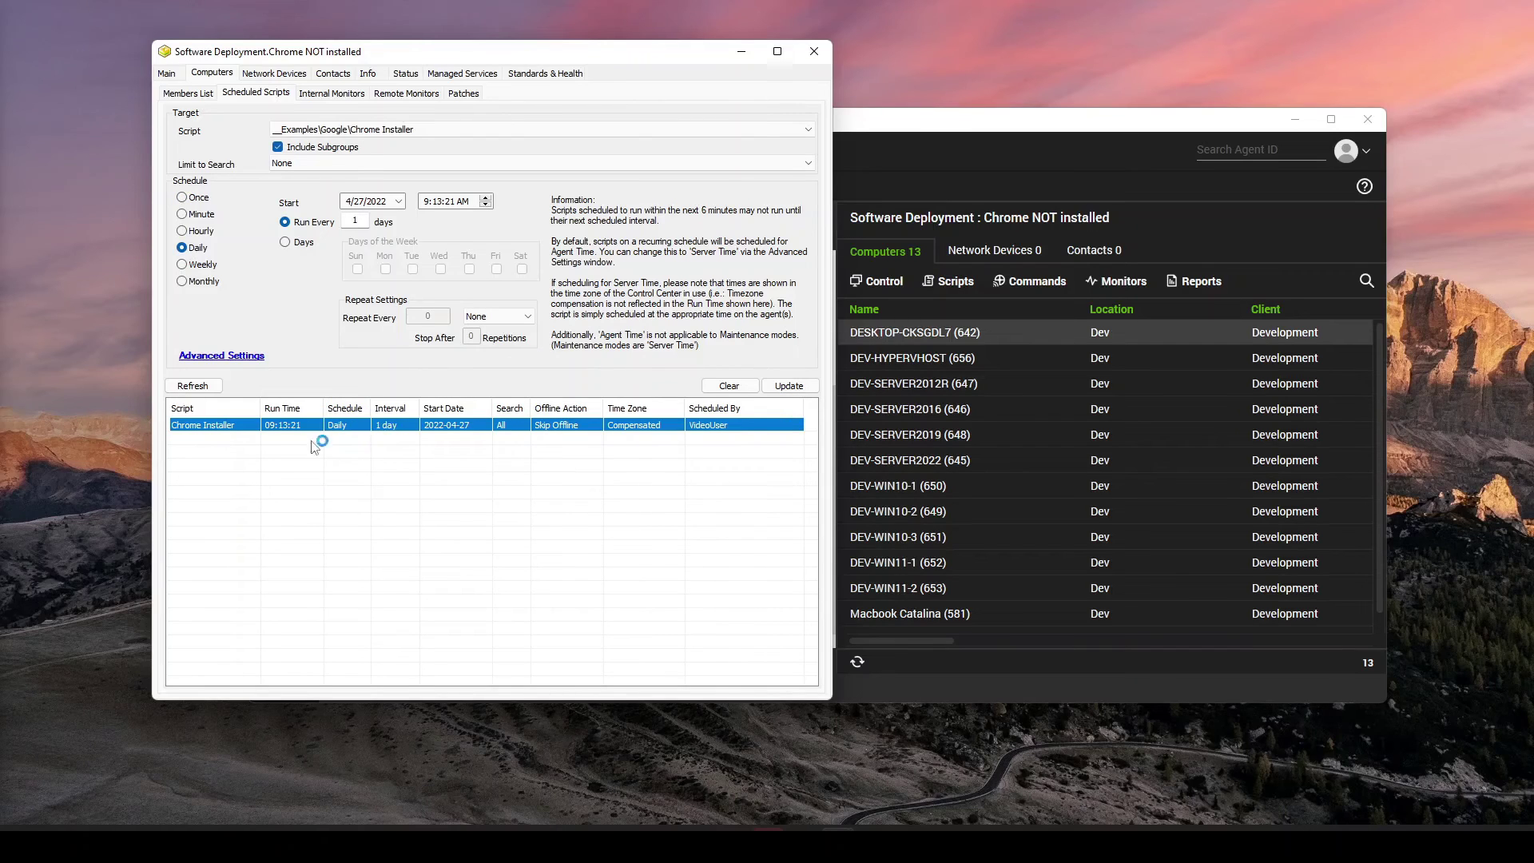
click(506, 425)
click(1078, 169)
drag(1078, 168, 1112, 171)
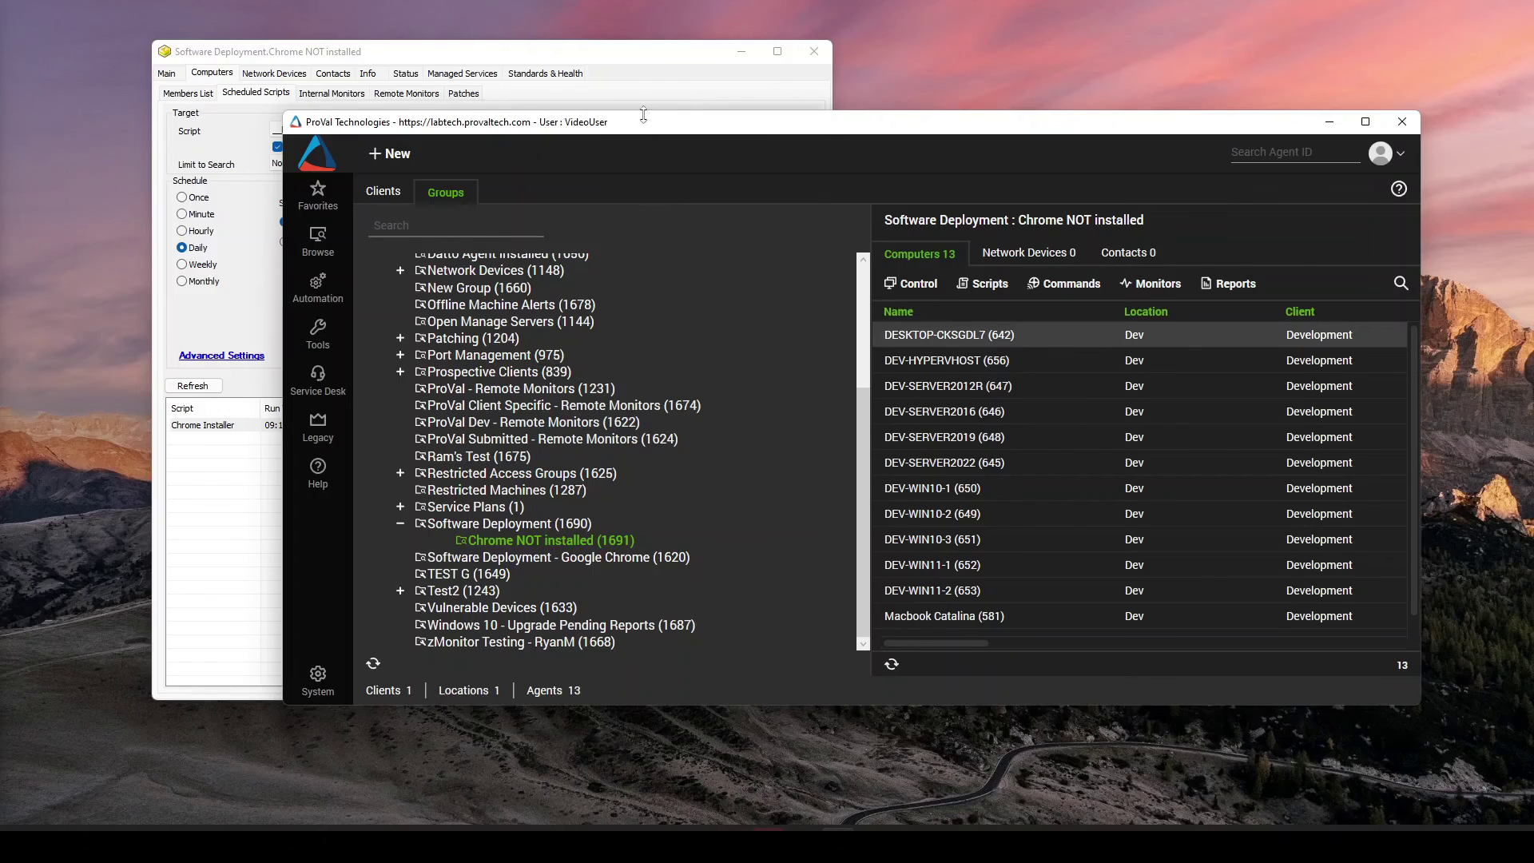
Set the Chrome Installer schedule's Limit to Search to C Drive Monitoring.
click(659, 46)
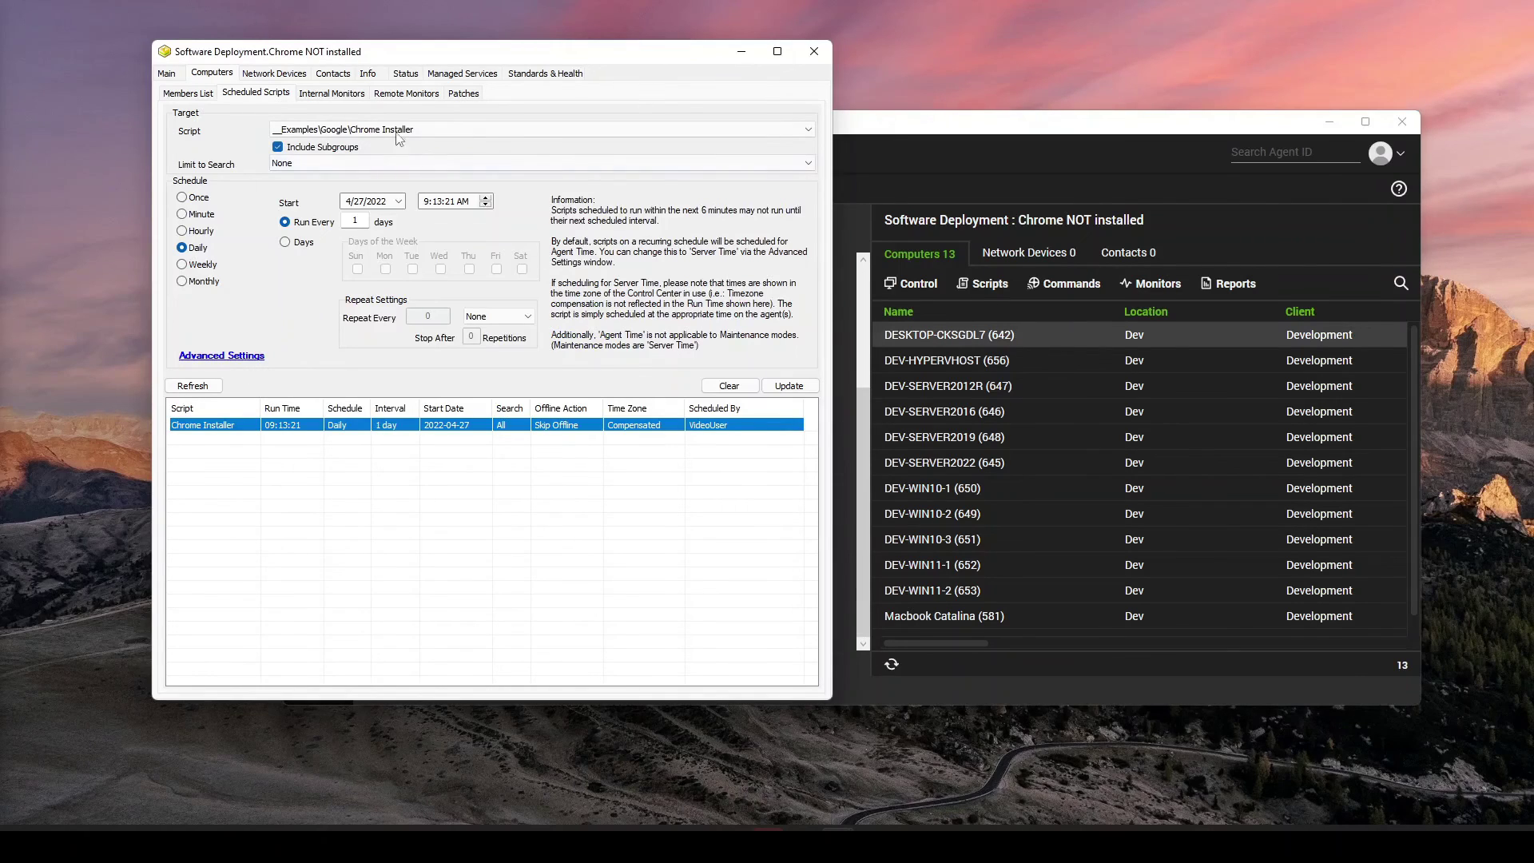
click(1054, 164)
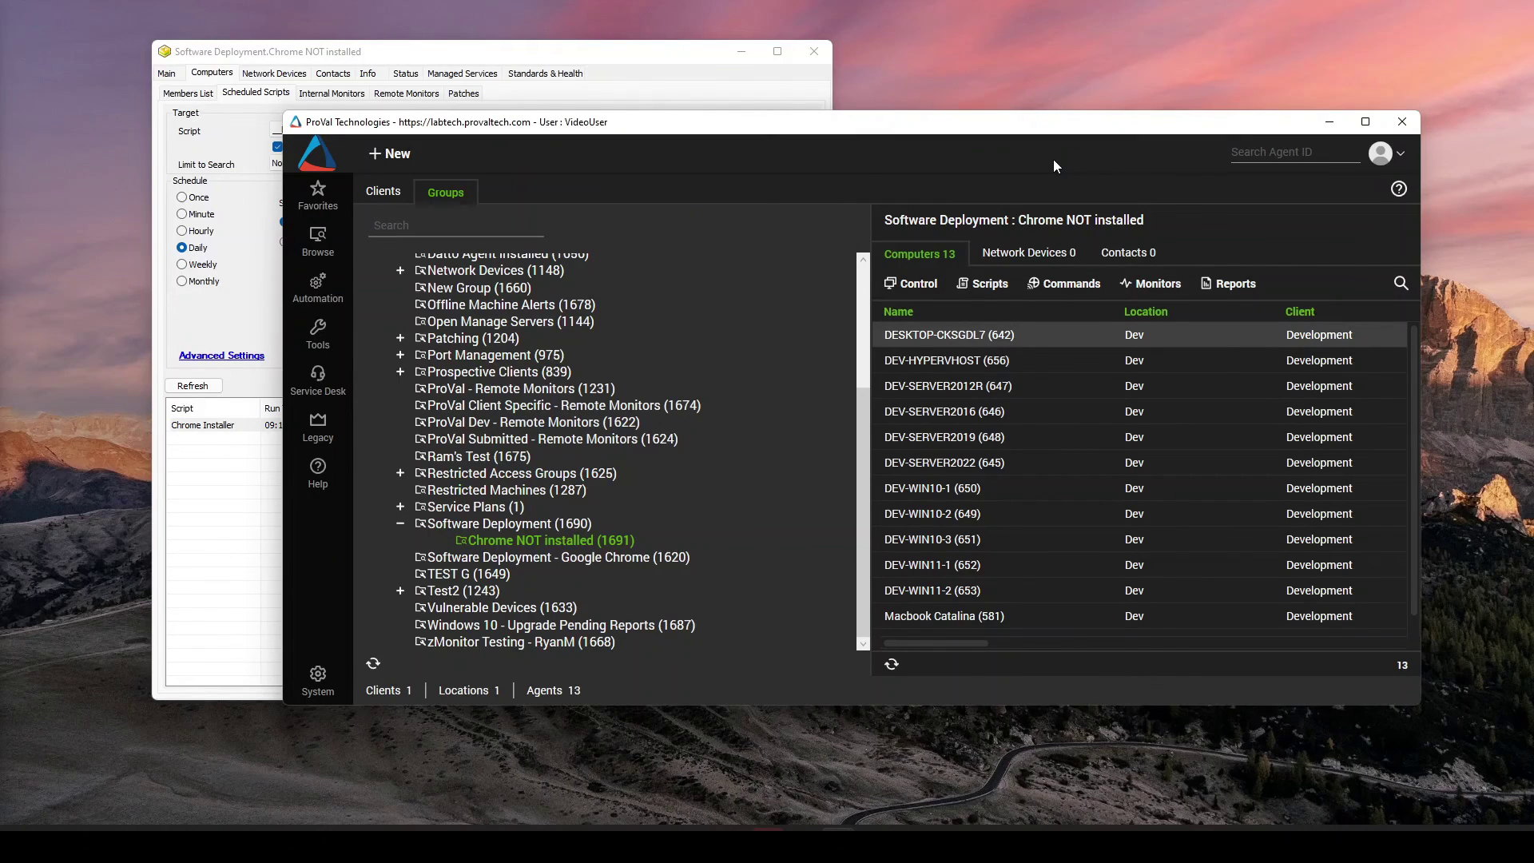
click(201, 170)
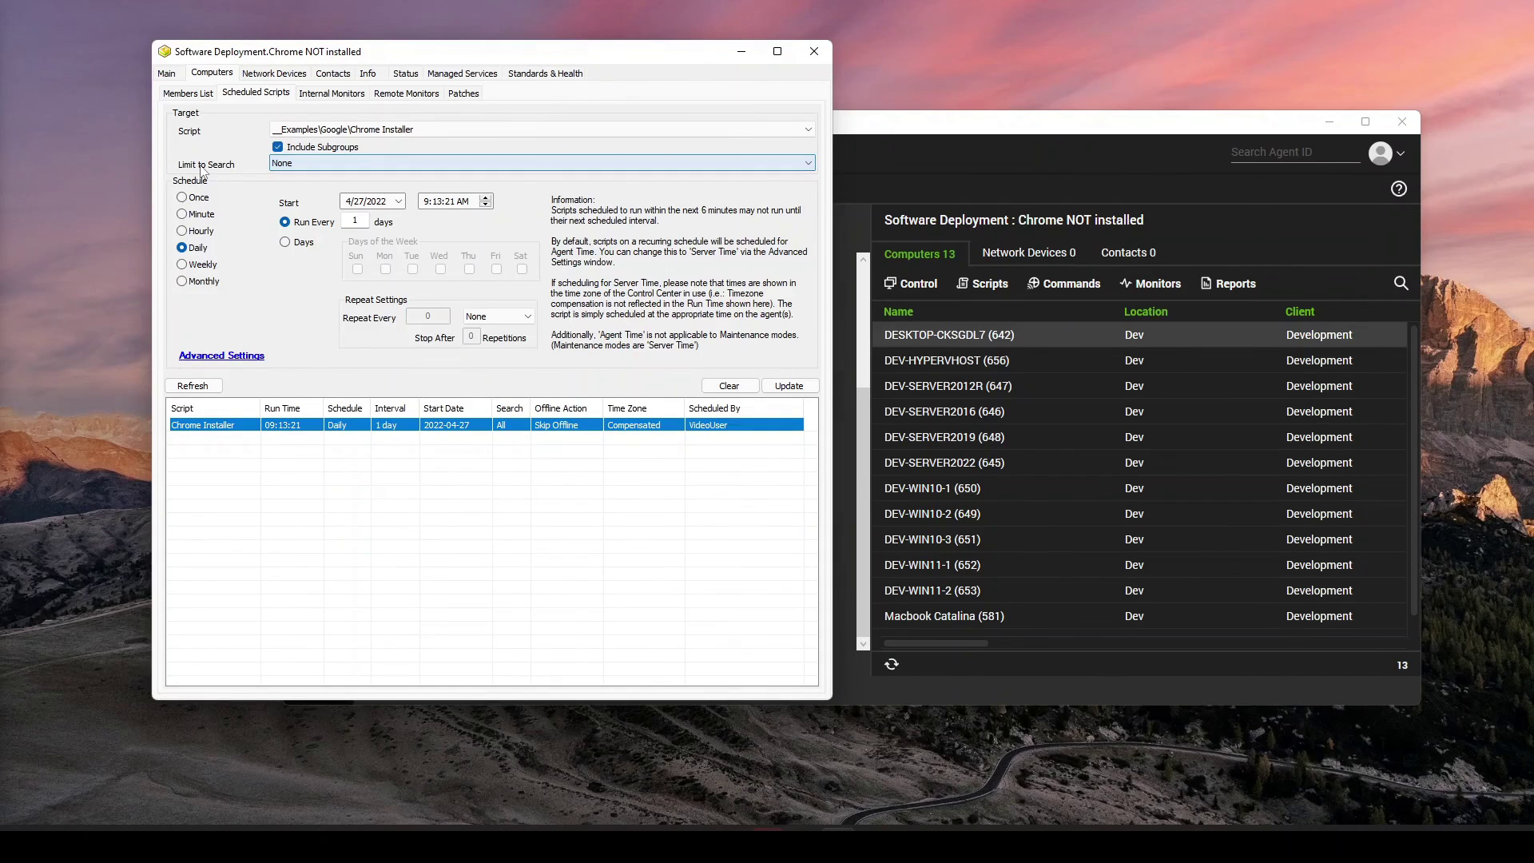
click(303, 302)
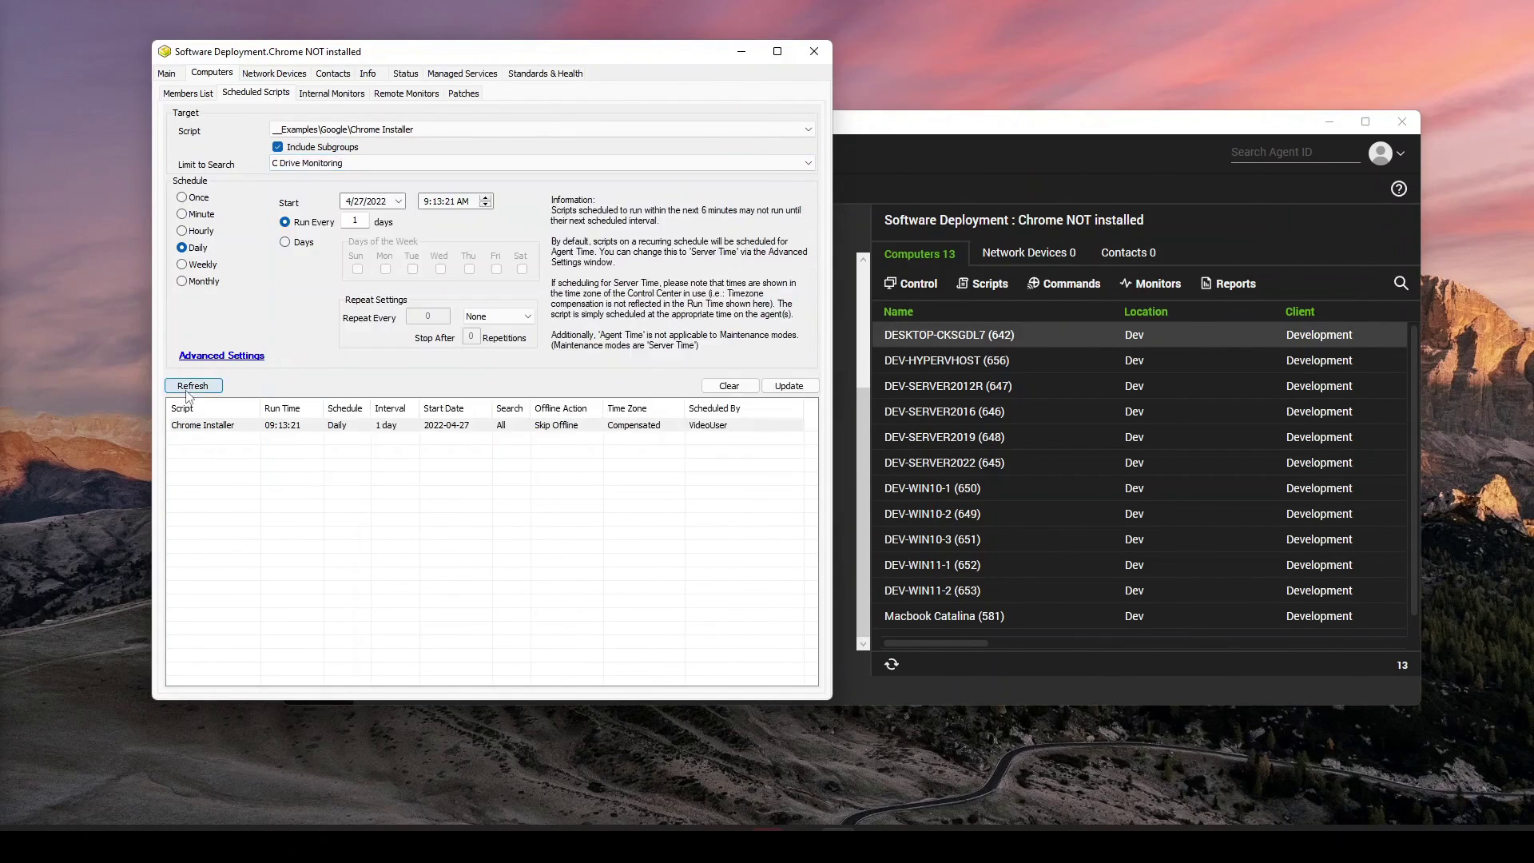